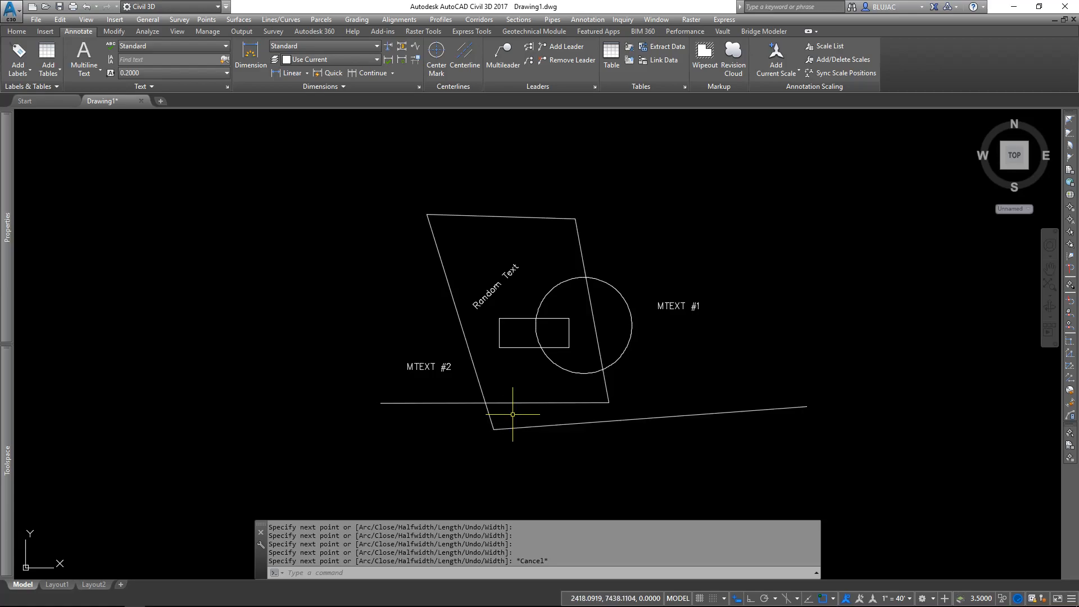
middle_drag(511, 415, 476, 411)
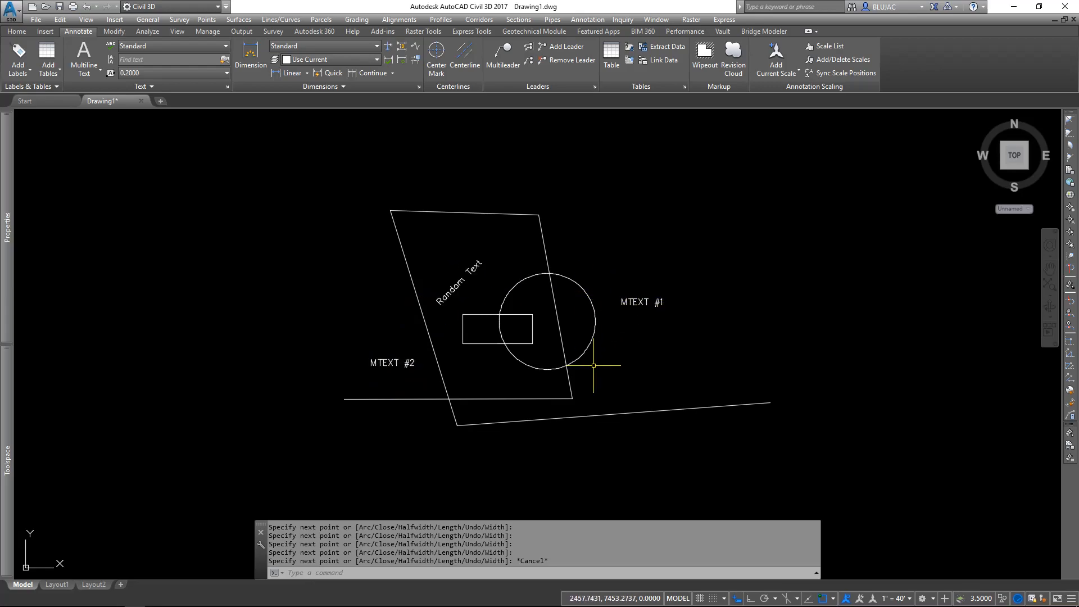
key(Escape)
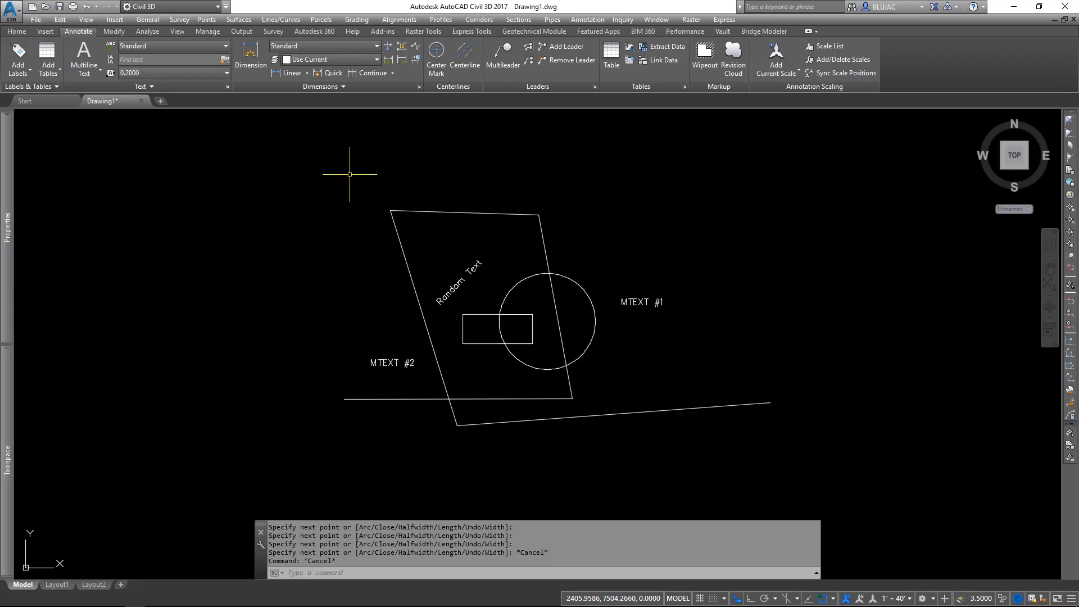
click(24, 31)
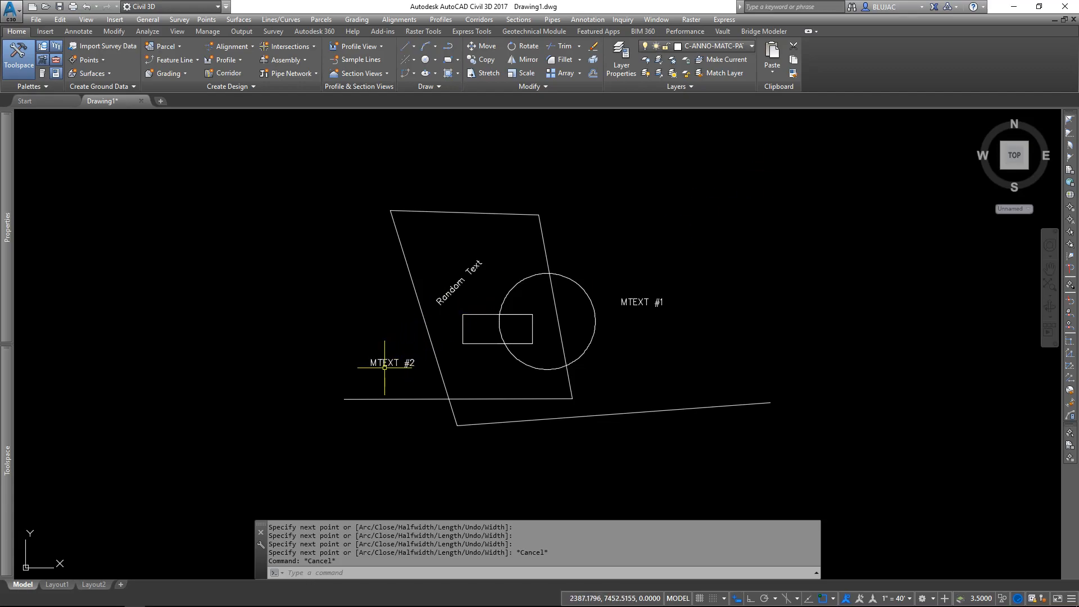
Step: Create a multiline text object about 67 units wide reading "MULTILINE TEXT" in the empty area left of the shapes, saving the text
click(79, 32)
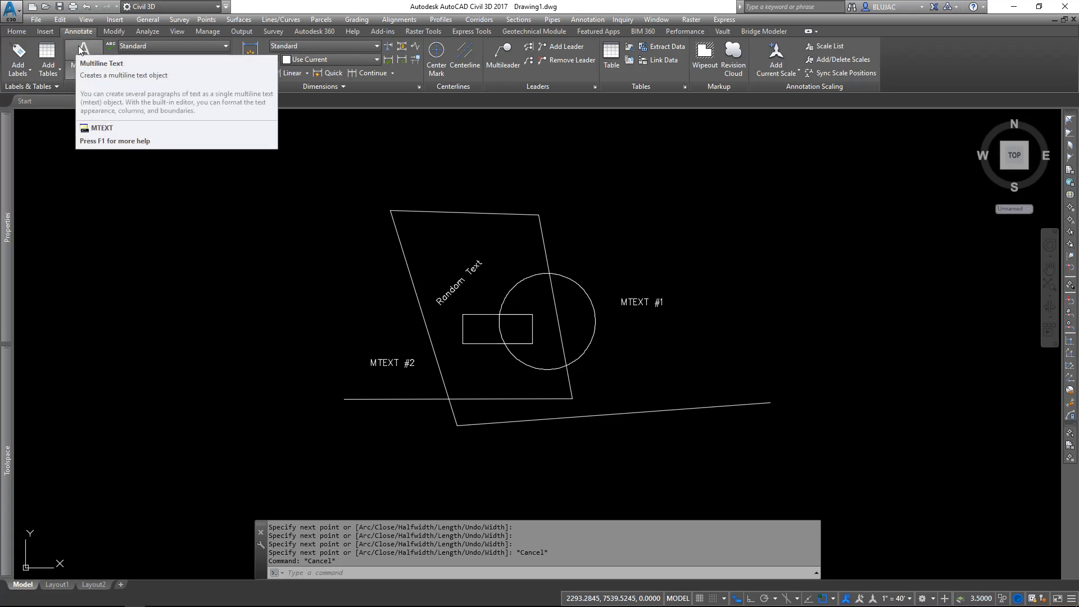
click(75, 45)
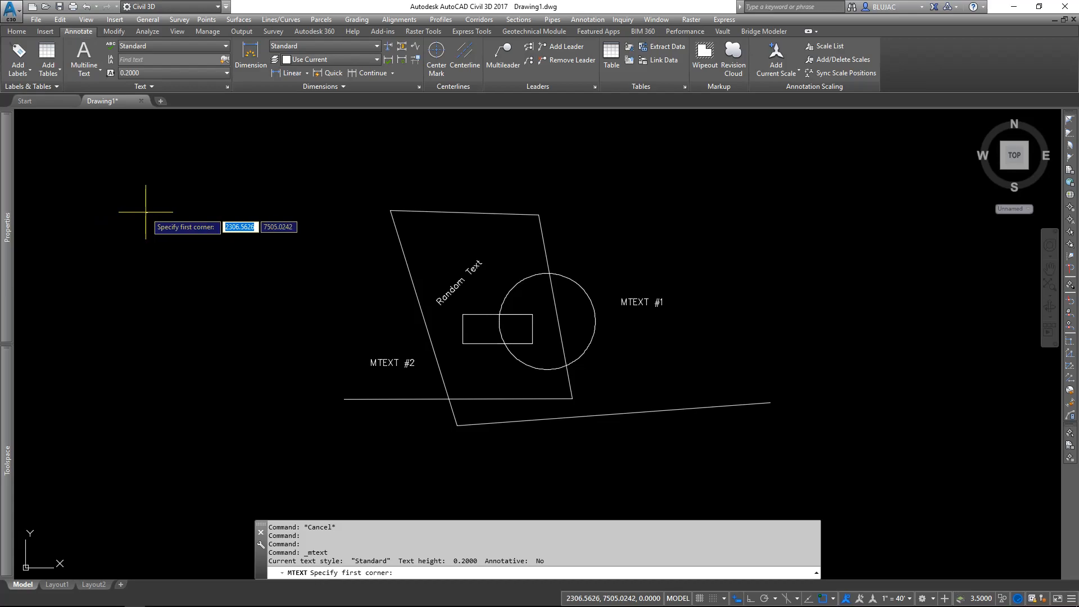
click(121, 200)
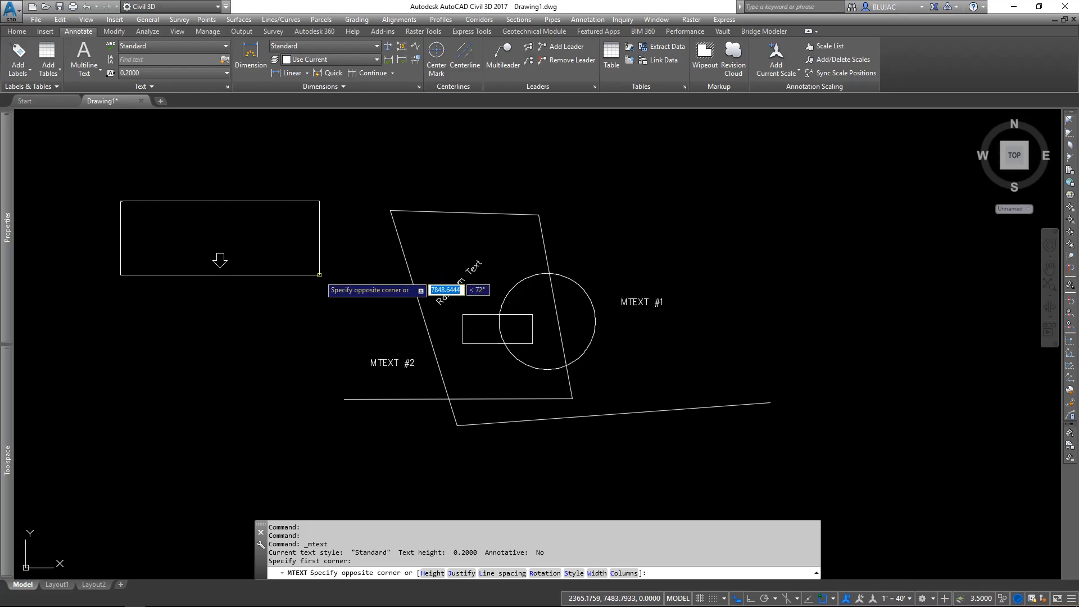
click(319, 275)
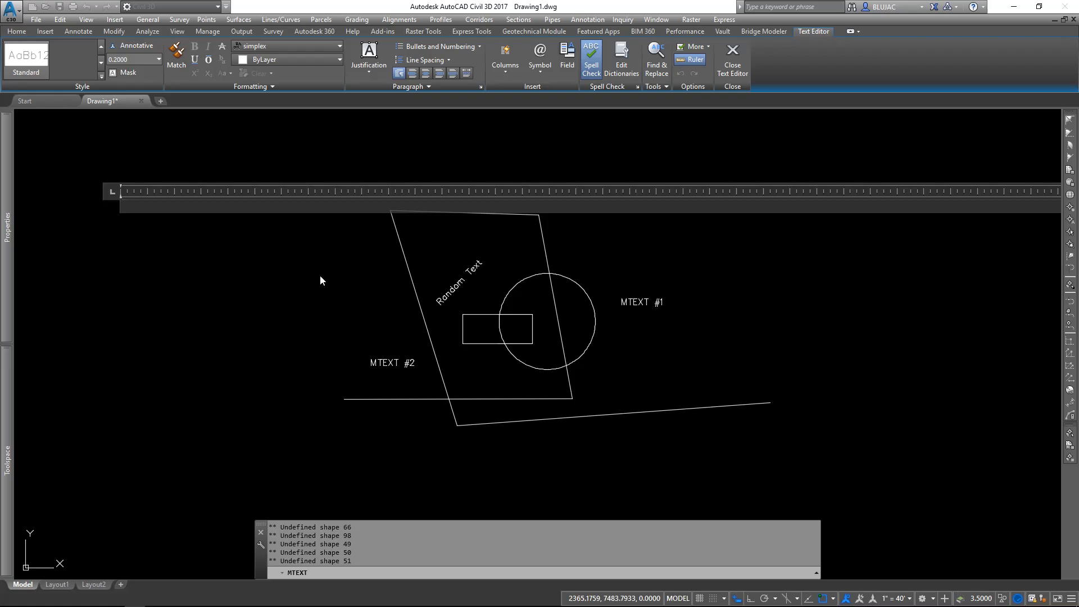
text(MULTILINE TEXT)
key(Escape)
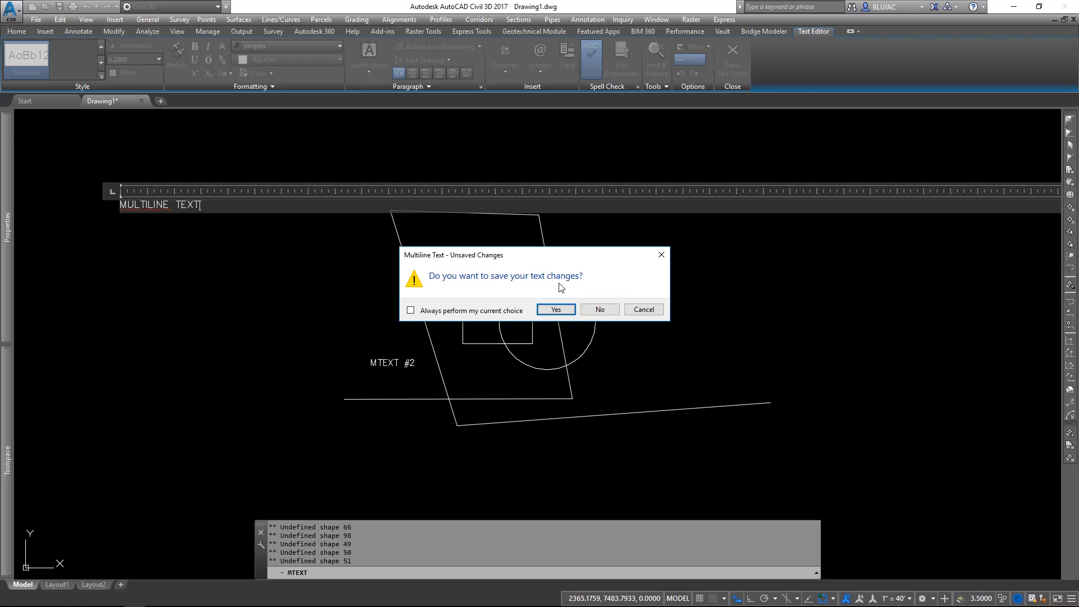
click(567, 312)
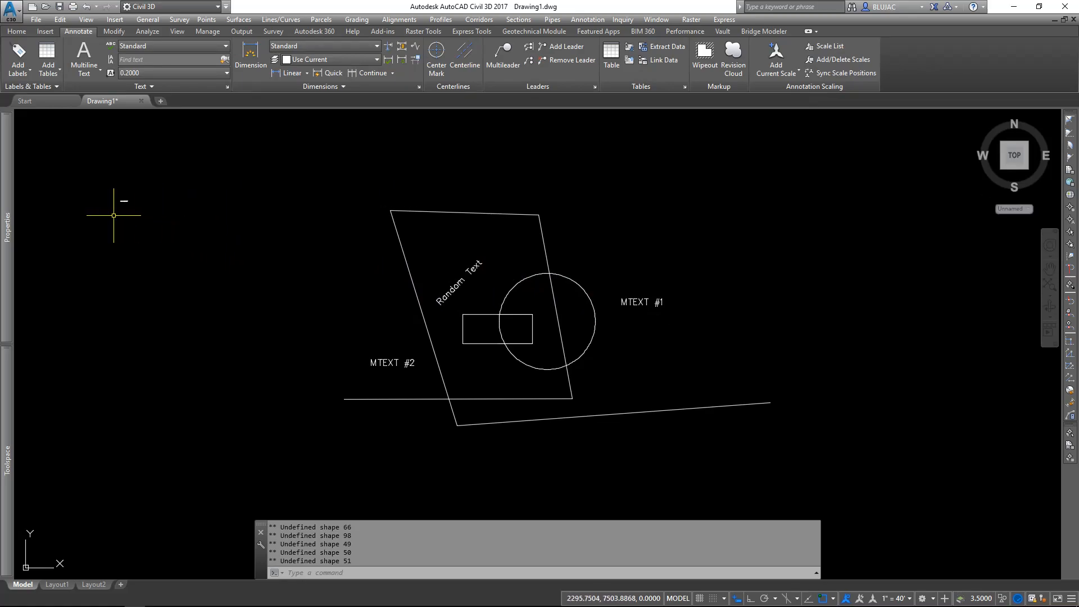
Step: Set the text height of the tiny "MULTILINE TEXT" object to 2.0 in its properties
click(125, 201)
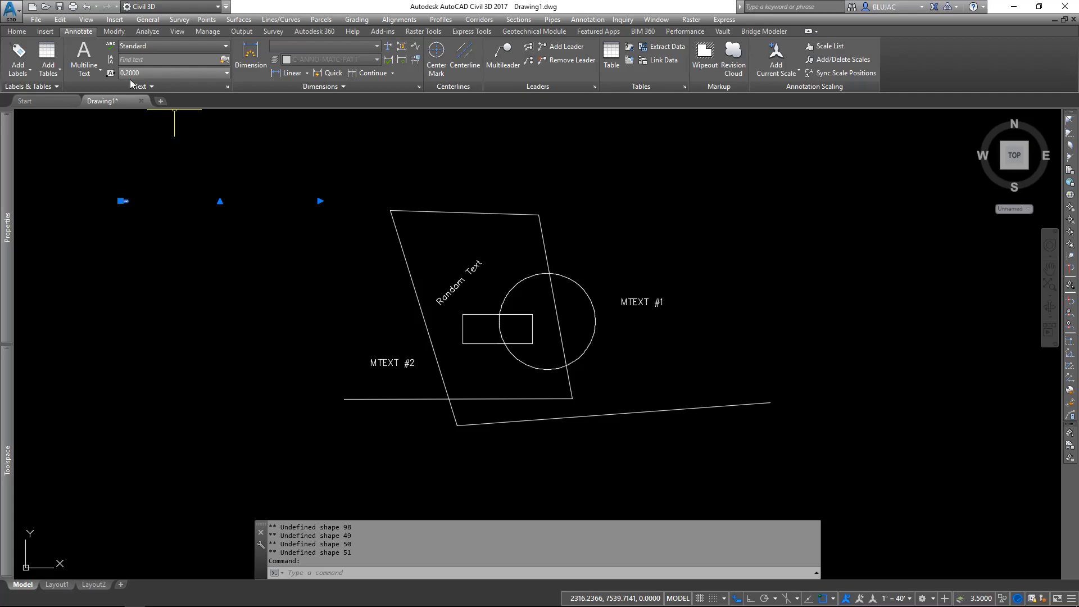
key(Escape)
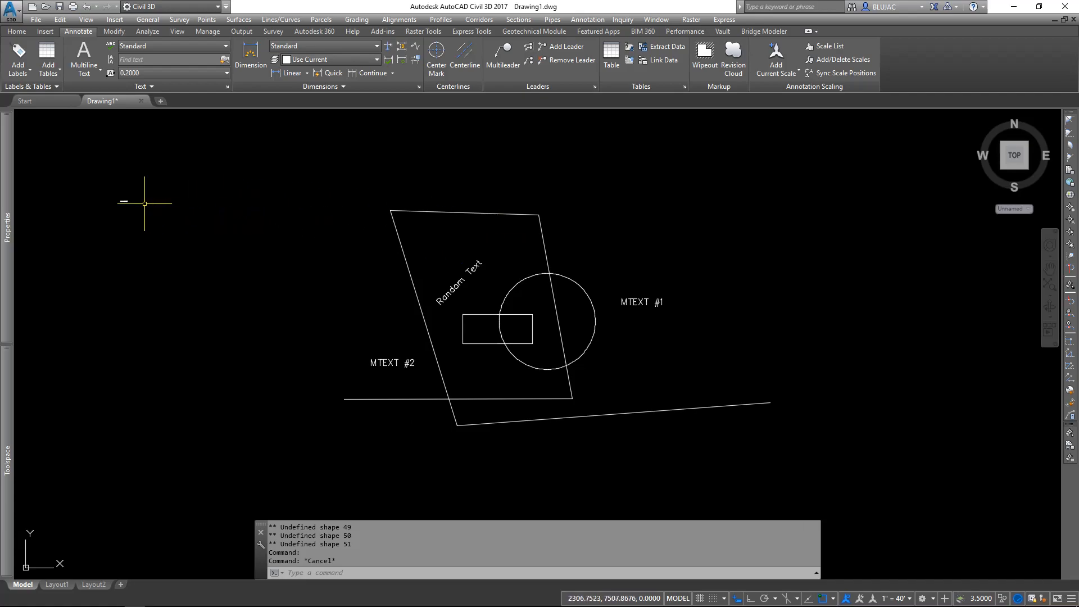
mouse_move(124, 201)
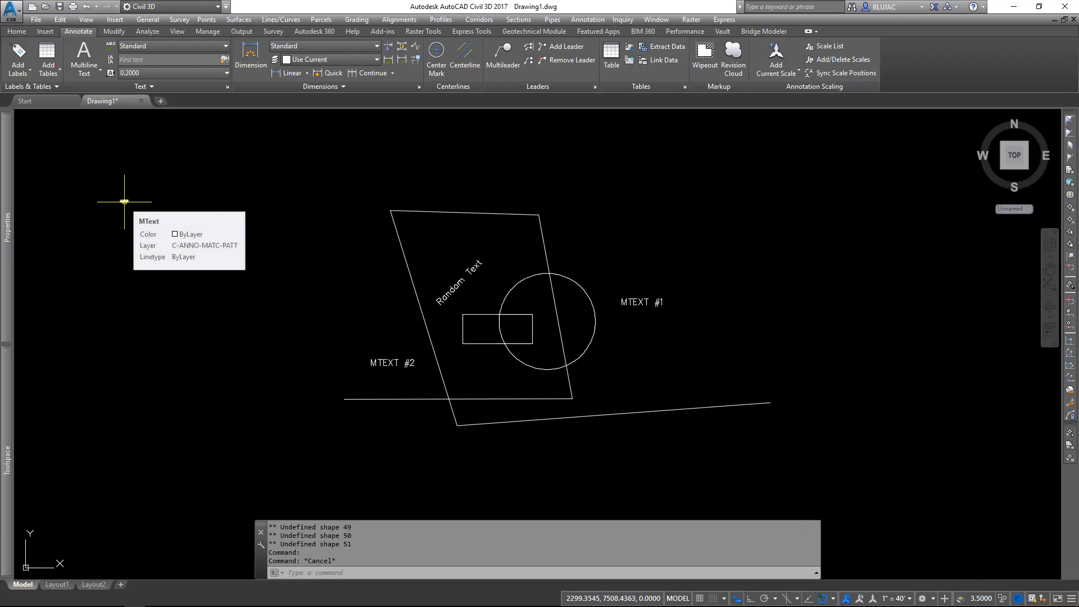
click(122, 201)
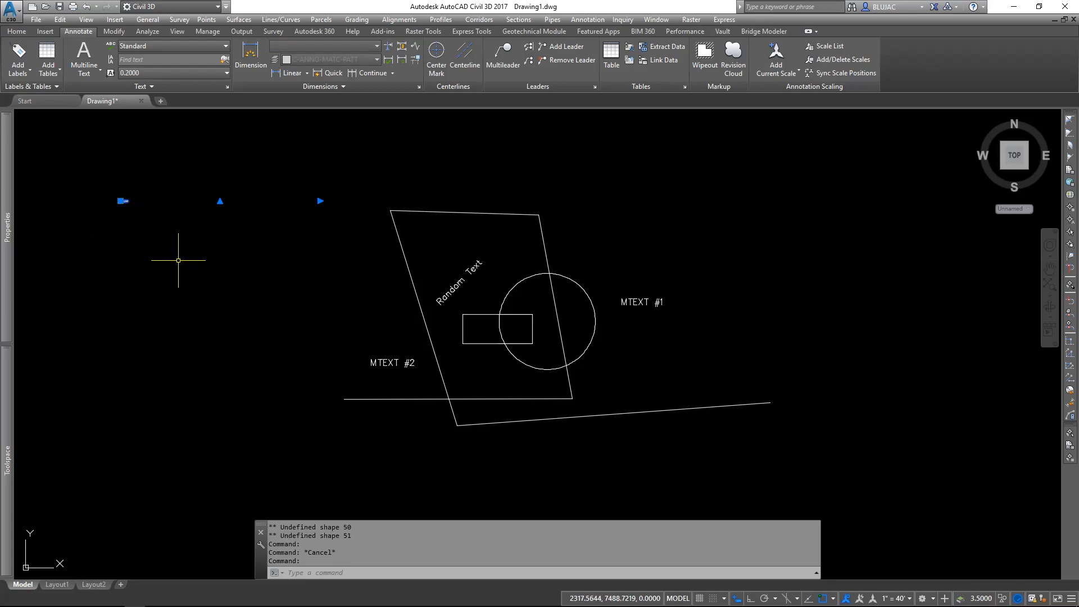
right_click(210, 244)
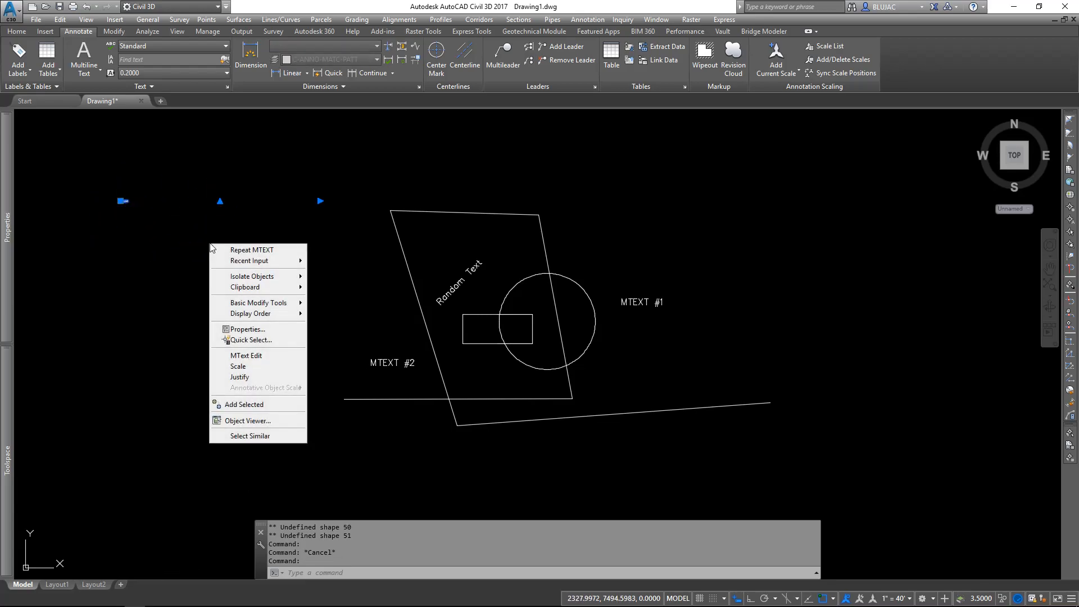
click(245, 330)
mouse_move(297, 318)
middle_down()
mouse_move(352, 304)
mouse_move(520, 323)
middle_up()
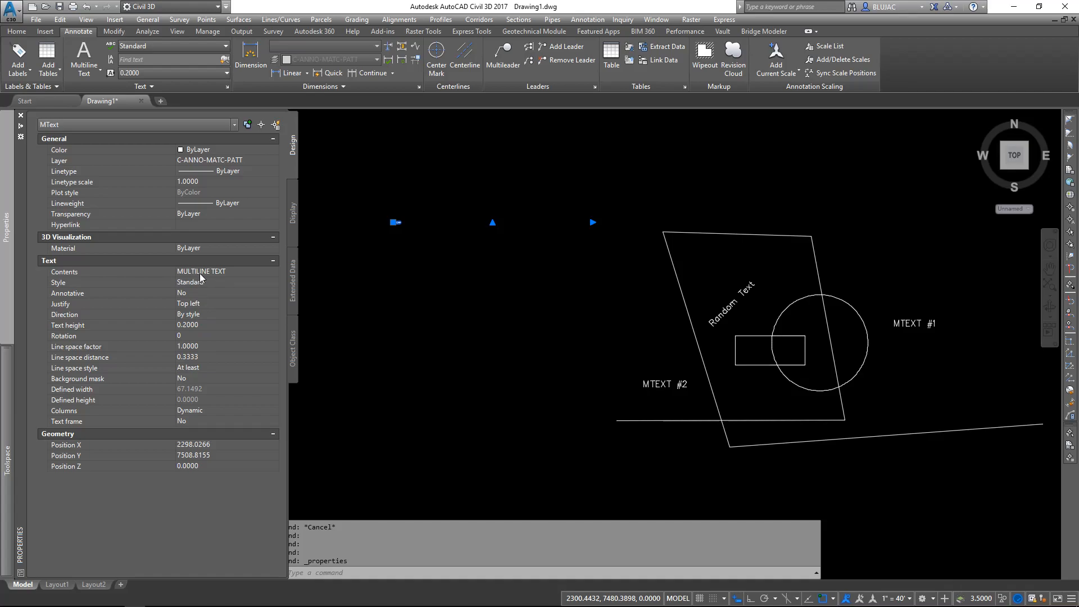
click(224, 274)
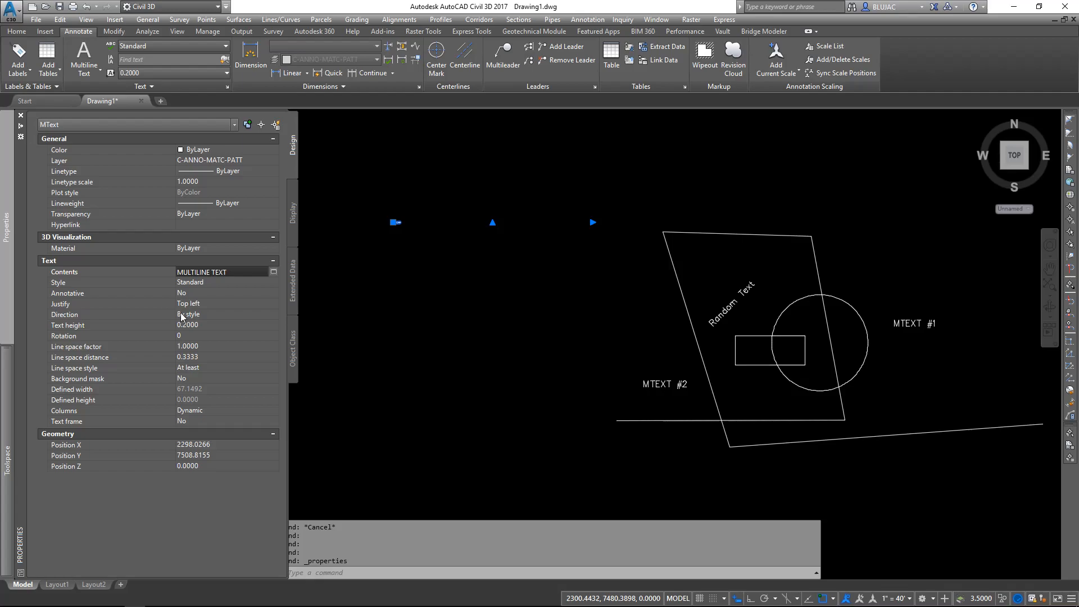
click(189, 326)
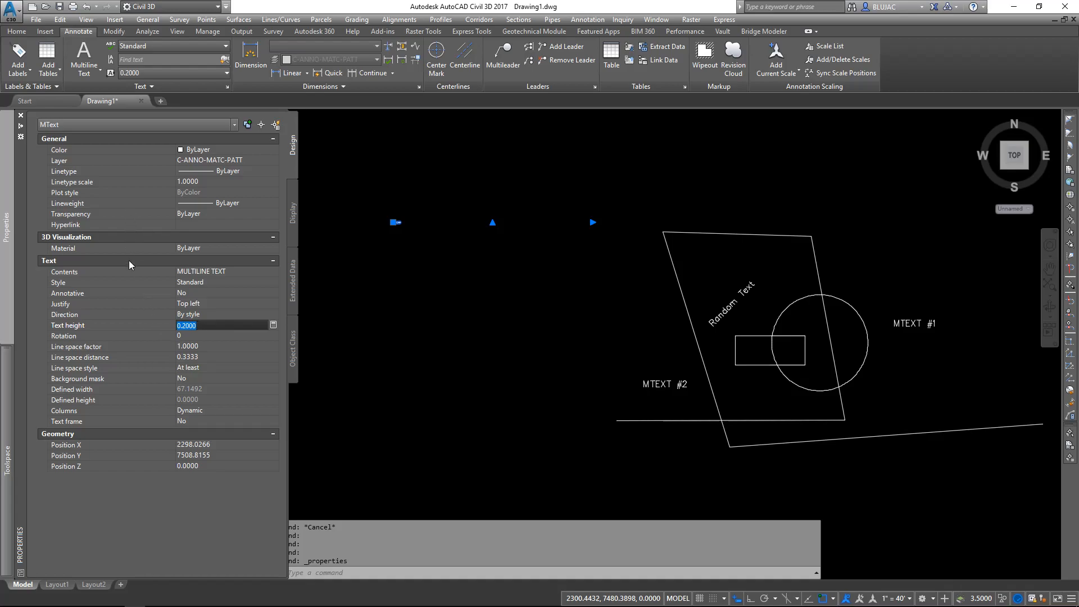
click(196, 326)
drag(206, 326, 172, 325)
text(2.0)
key(Return)
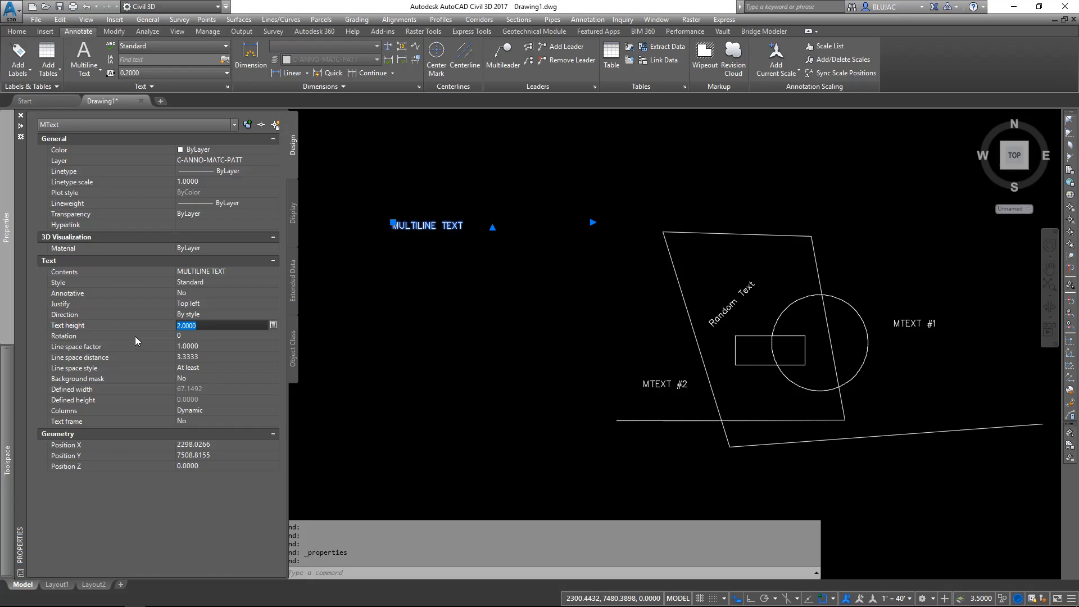
Step: Set the rotation of the "MULTILINE TEXT" object to 45 degrees and deselect it
click(184, 336)
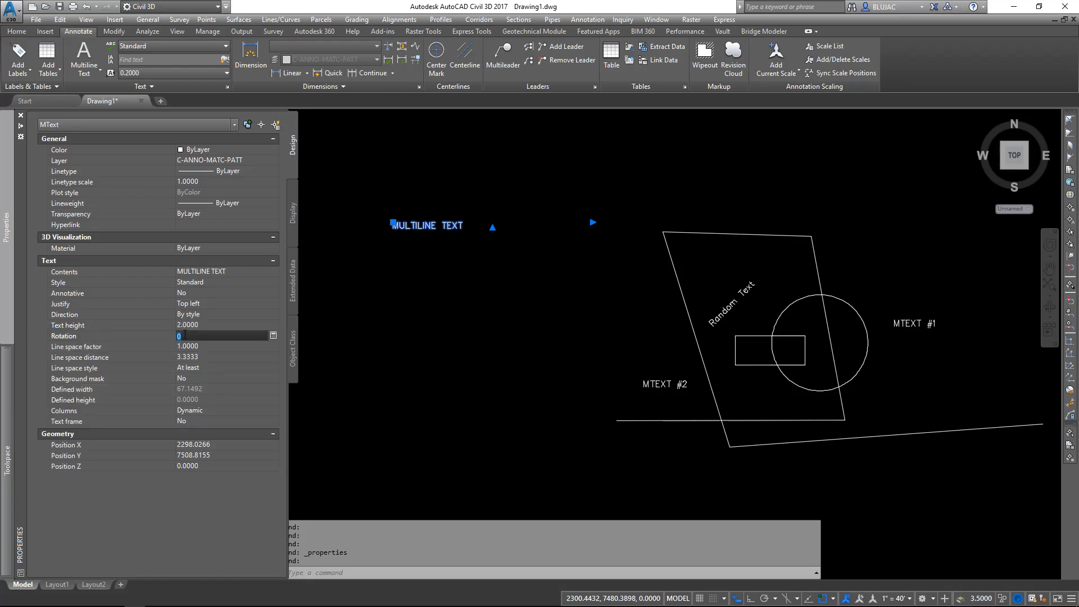
text(45)
click(152, 376)
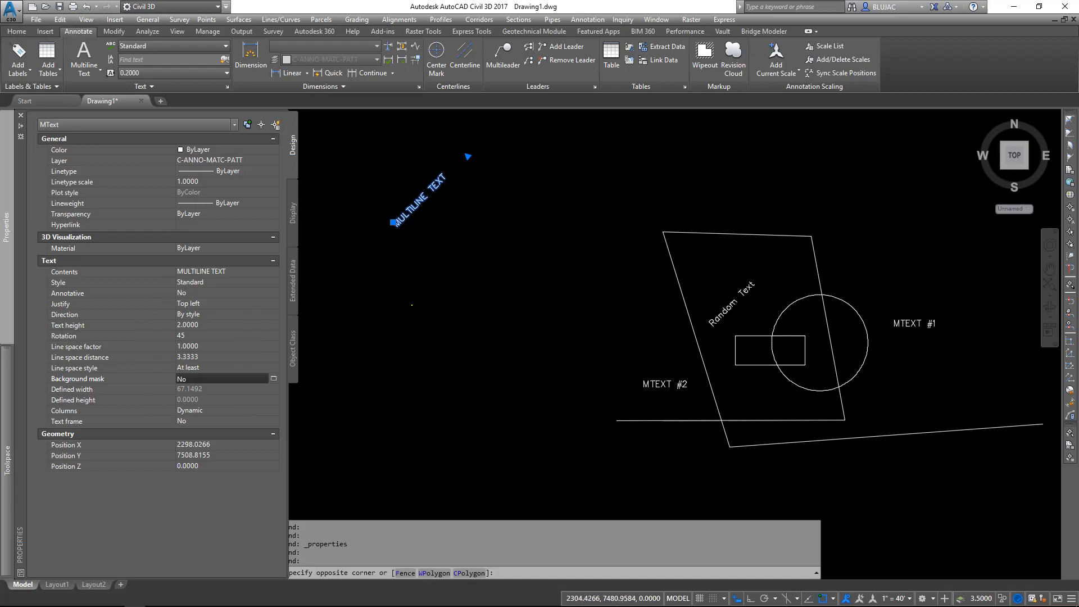
key(Escape)
mouse_move(468, 257)
middle_down()
mouse_move(417, 277)
mouse_move(254, 266)
middle_up()
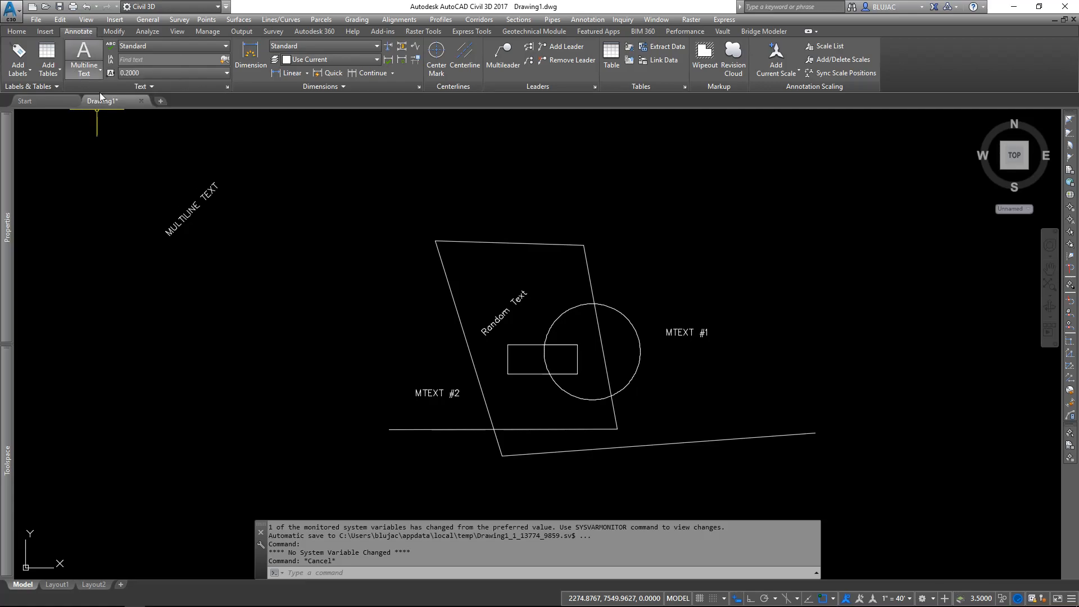
click(256, 293)
key(Escape)
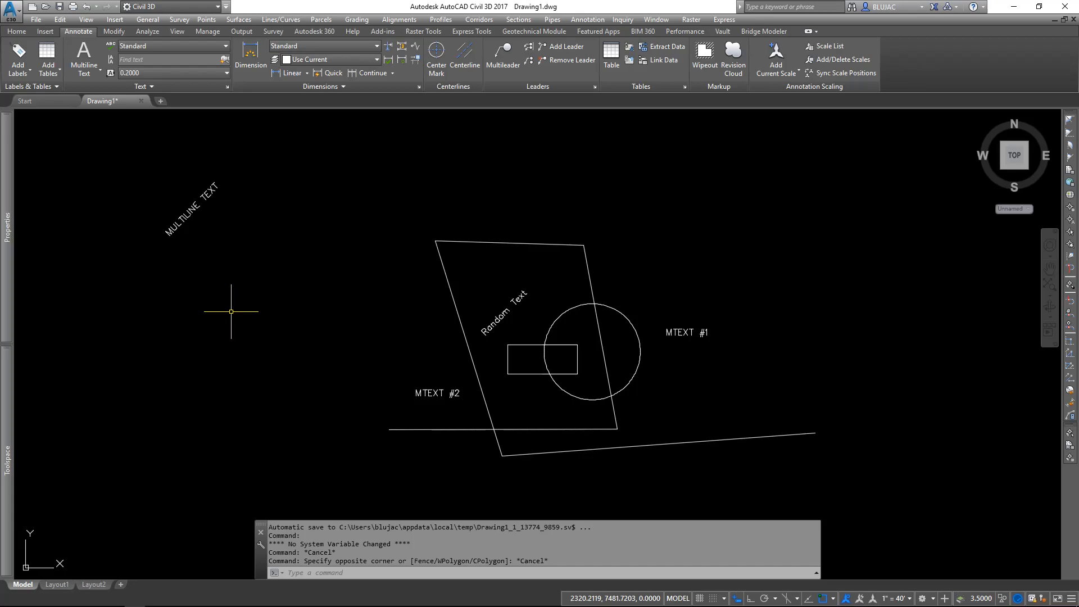
Step: Use the MTEXT command to add text about 50 units wide reading "MTEXT #3" below the rotated text, and save it
text(M)
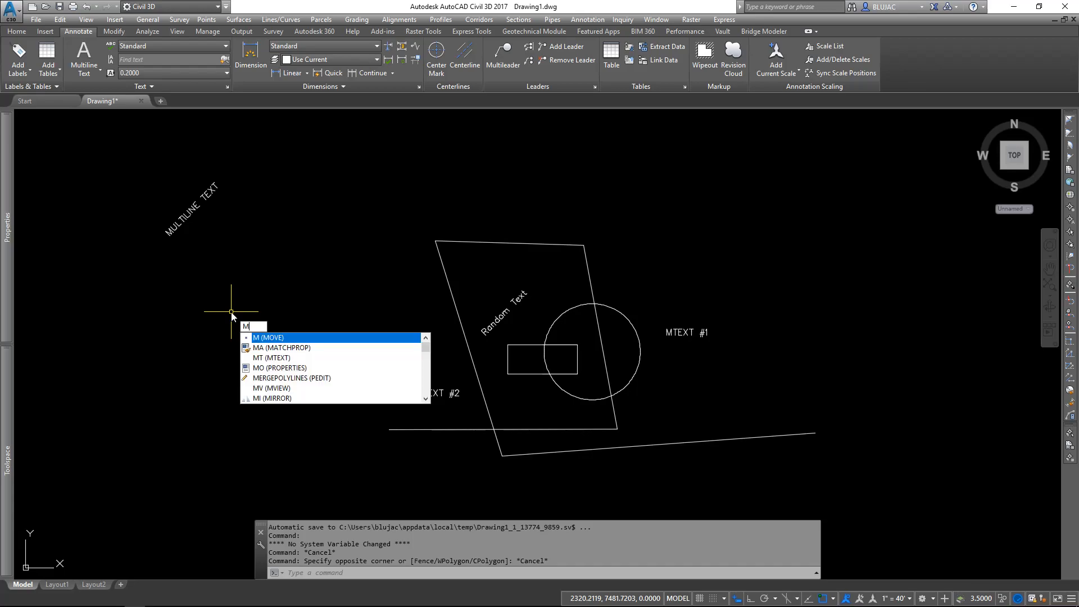
text(TEXT)
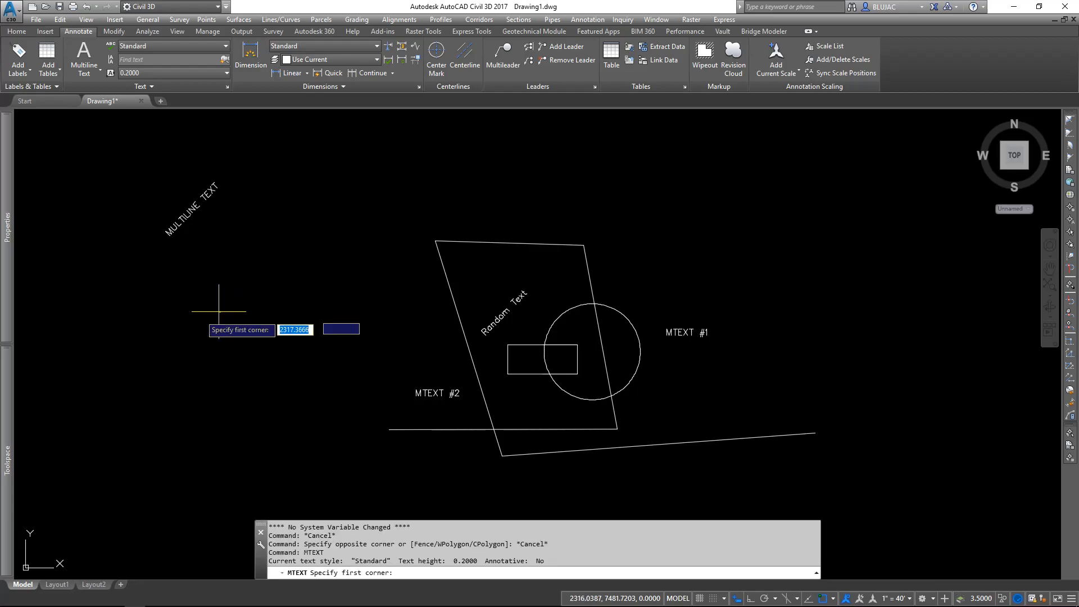
click(172, 321)
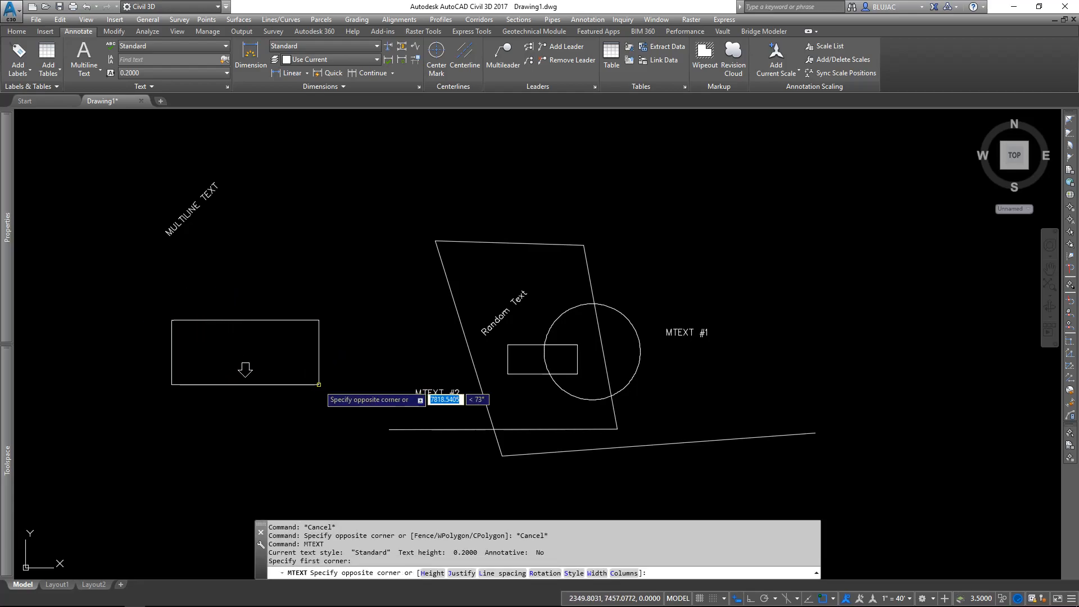
click(318, 384)
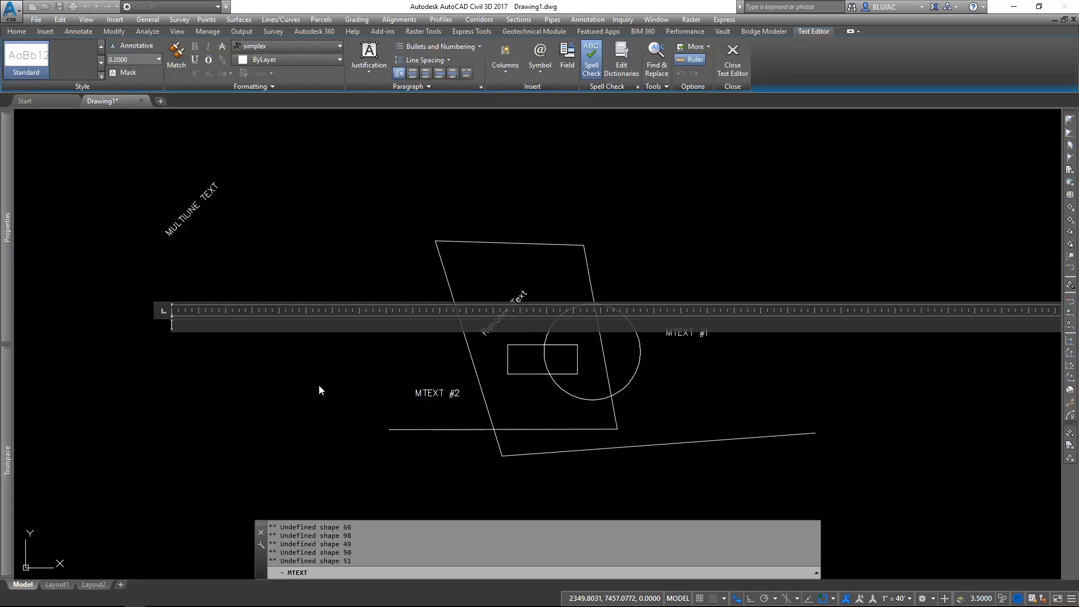
text(MTEXT #3)
key(Escape)
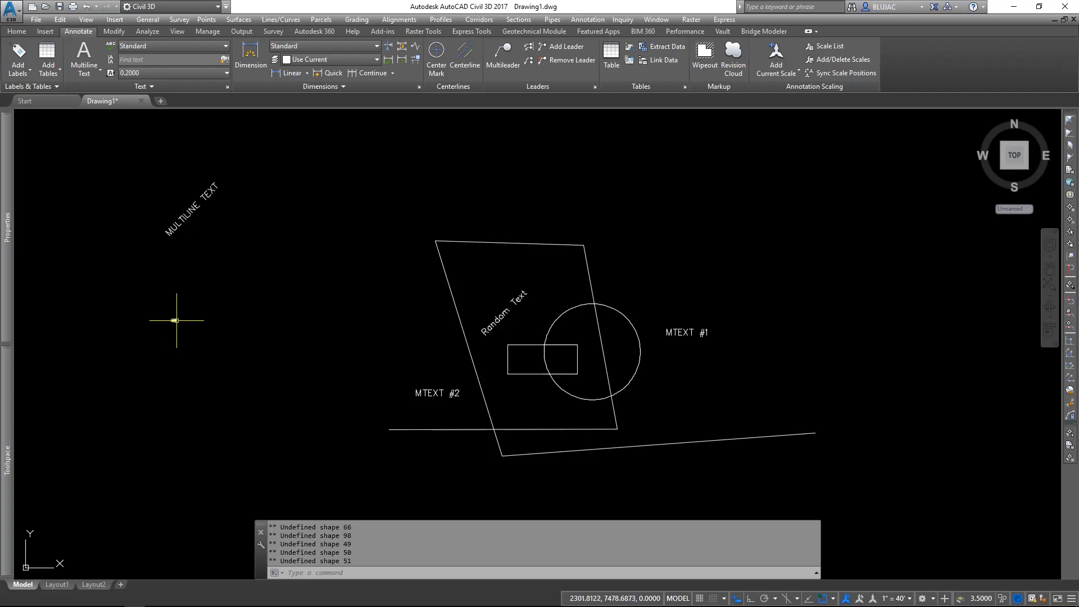
Step: Set the text height of the "MTEXT #3" object to 2.0 and deselect it
click(166, 317)
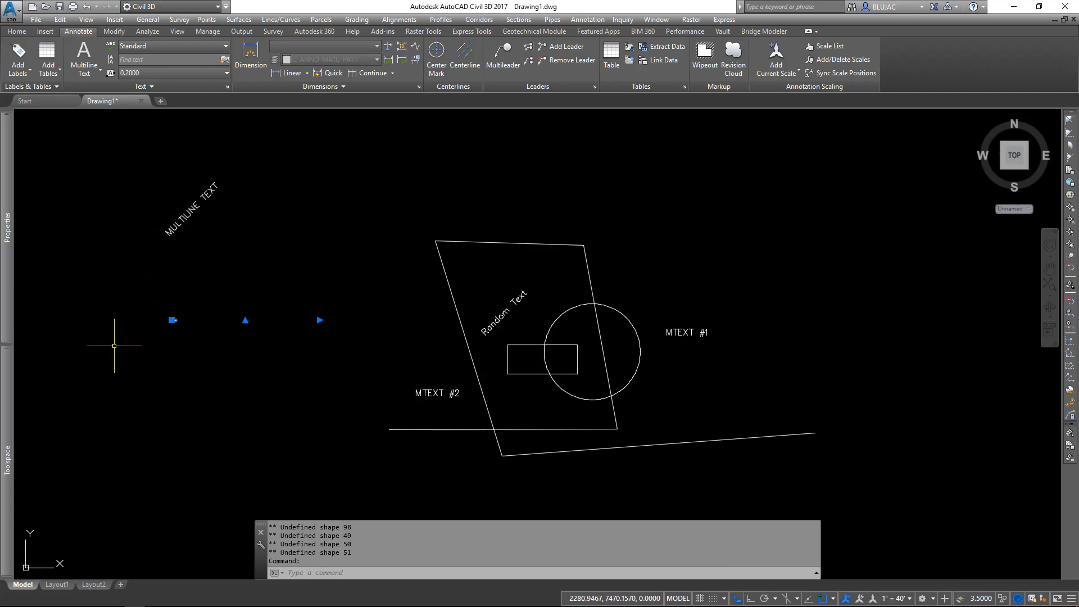
mouse_move(7, 281)
click(187, 326)
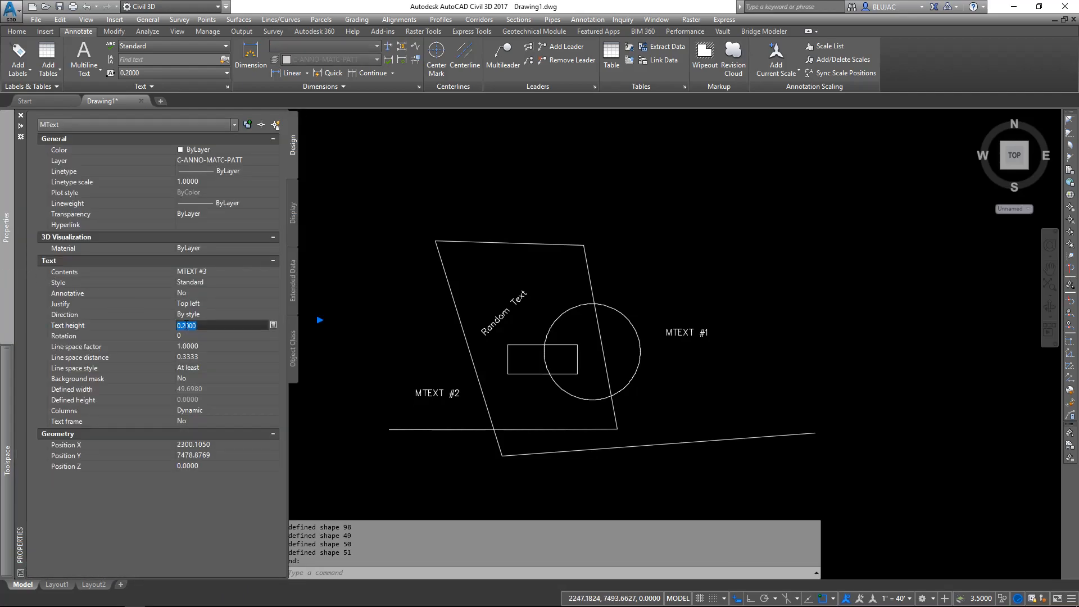
text(2.0)
key(Return)
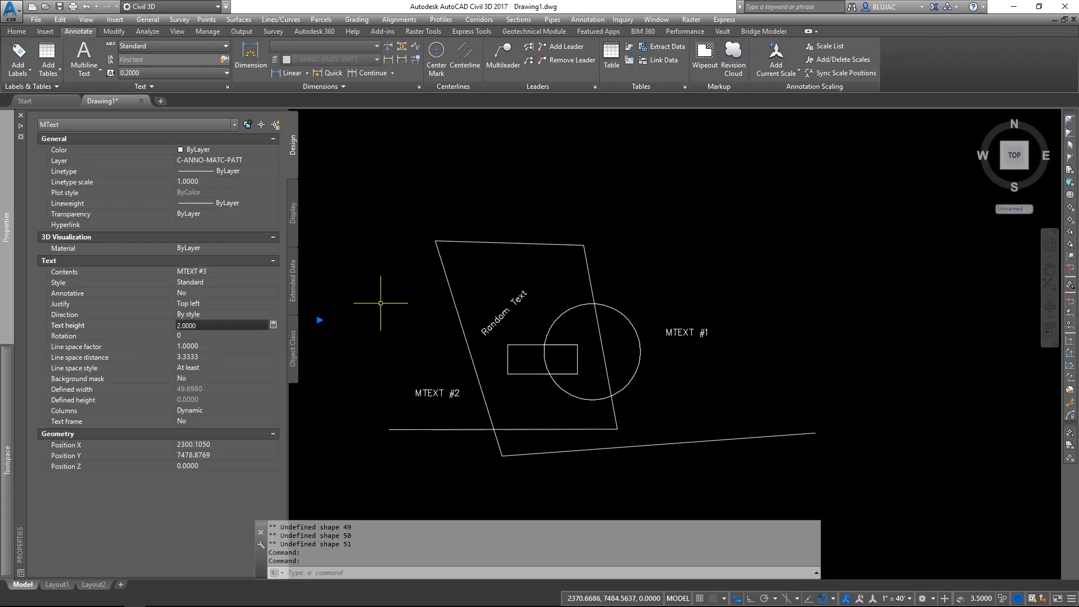
key(Escape)
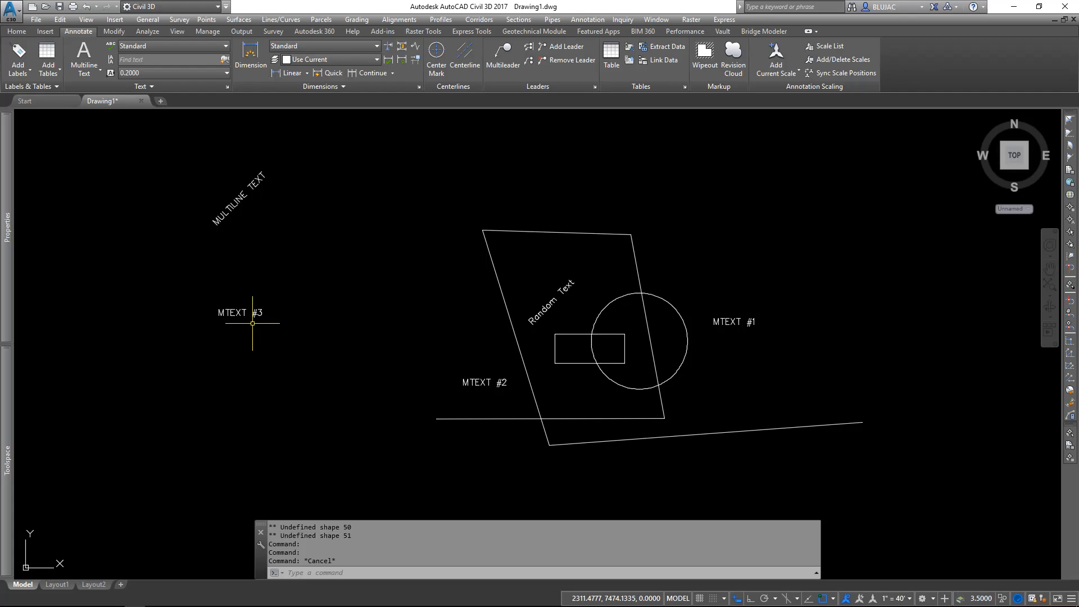
middle_drag(352, 323, 287, 357)
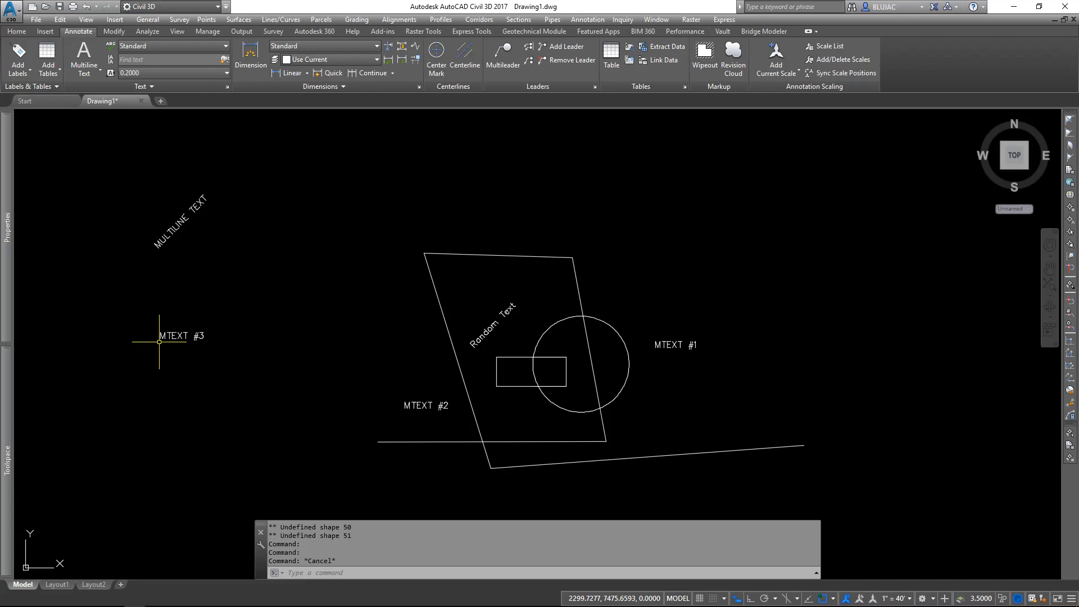
double_click(203, 337)
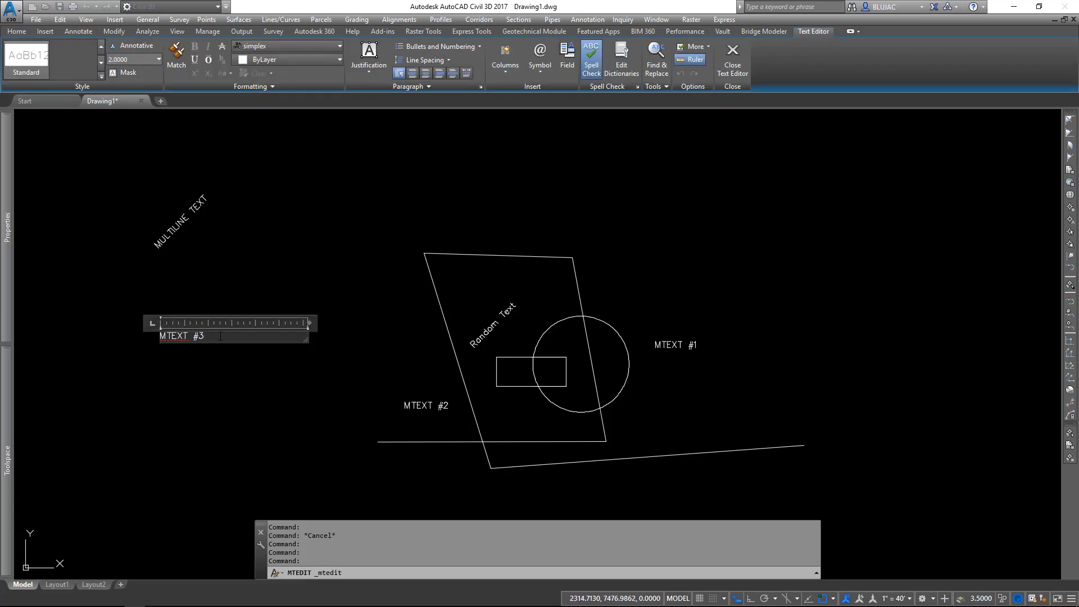
key(Escape)
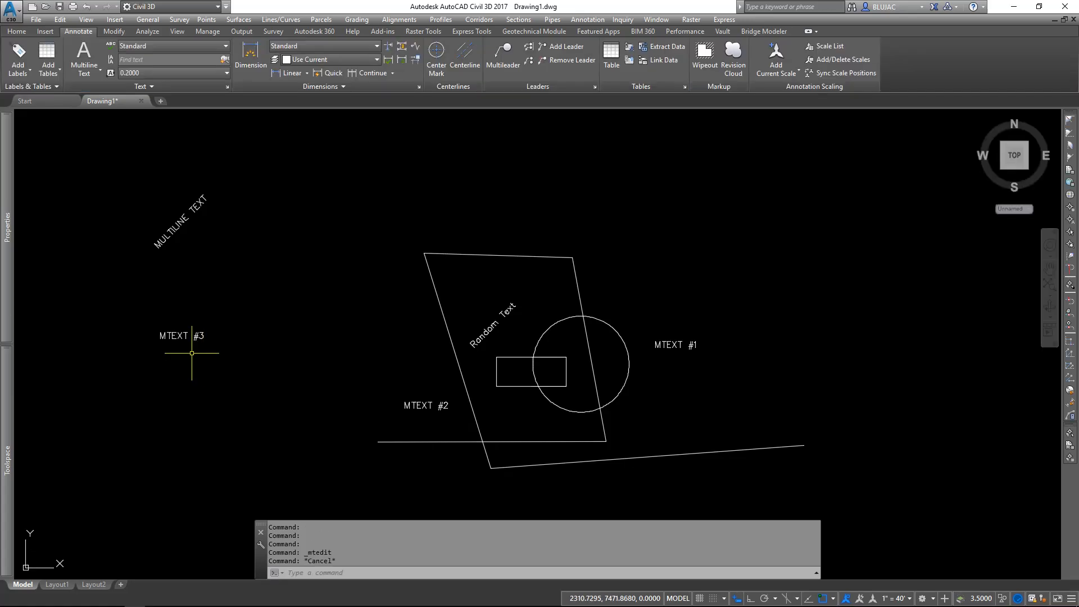
Step: Add trial characters after "MTEXT #3", erase them again and save the text
double_click(180, 336)
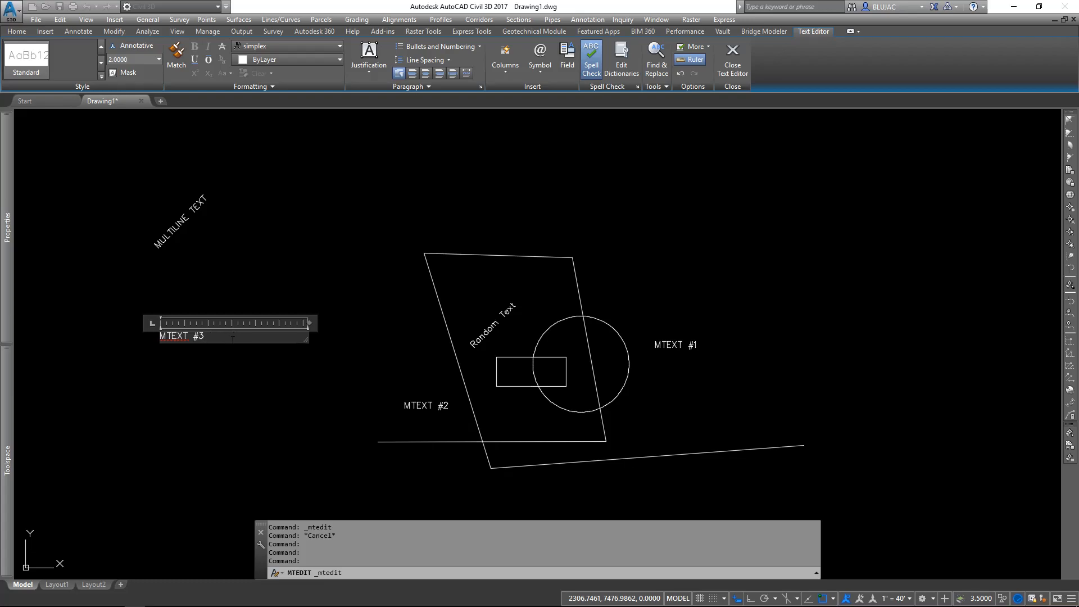
text(KLSJD: KLJSD: L)
key(BackSpace)
key(BackSpace)
key(BackSpace)
key(BackSpace)
key(BackSpace)
key(BackSpace)
key(BackSpace)
key(BackSpace)
key(BackSpace)
key(BackSpace)
key(BackSpace)
key(BackSpace)
key(BackSpace)
key(Escape)
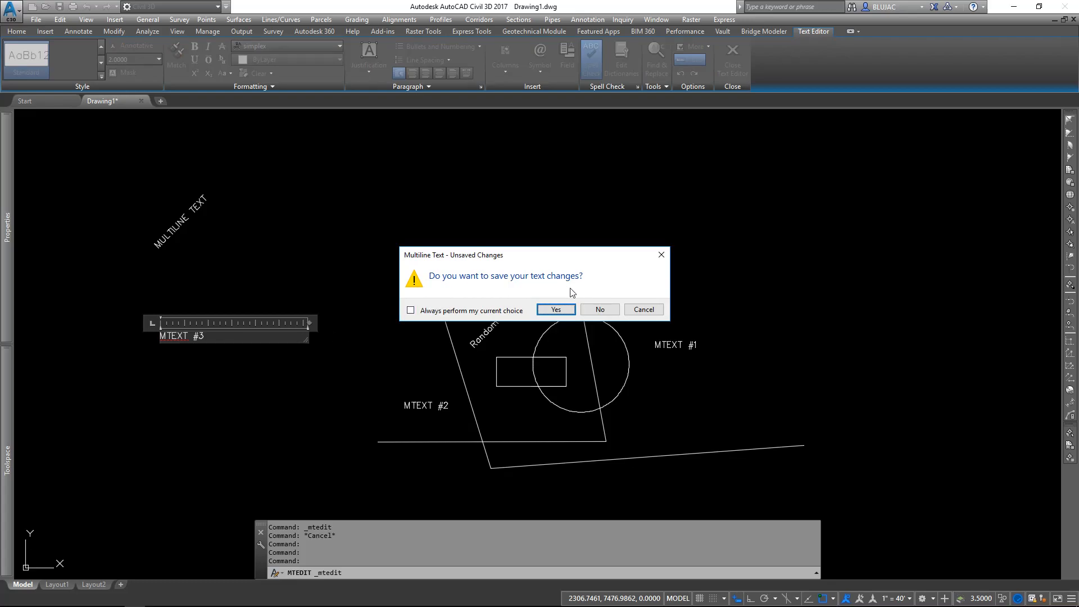
click(556, 309)
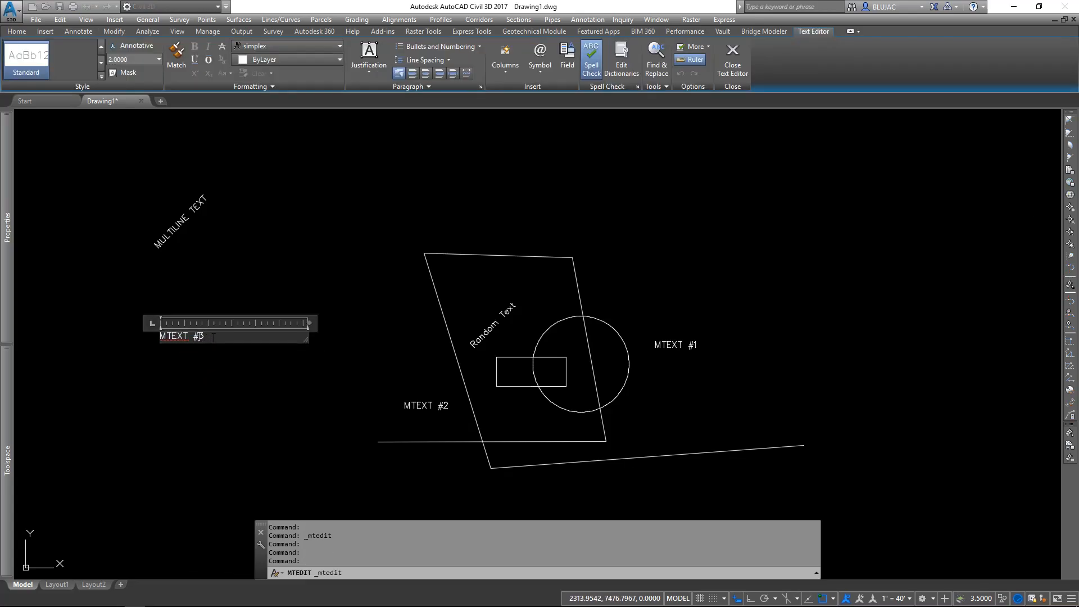
drag(200, 335, 160, 336)
click(225, 335)
key(Return)
text(1234567890)
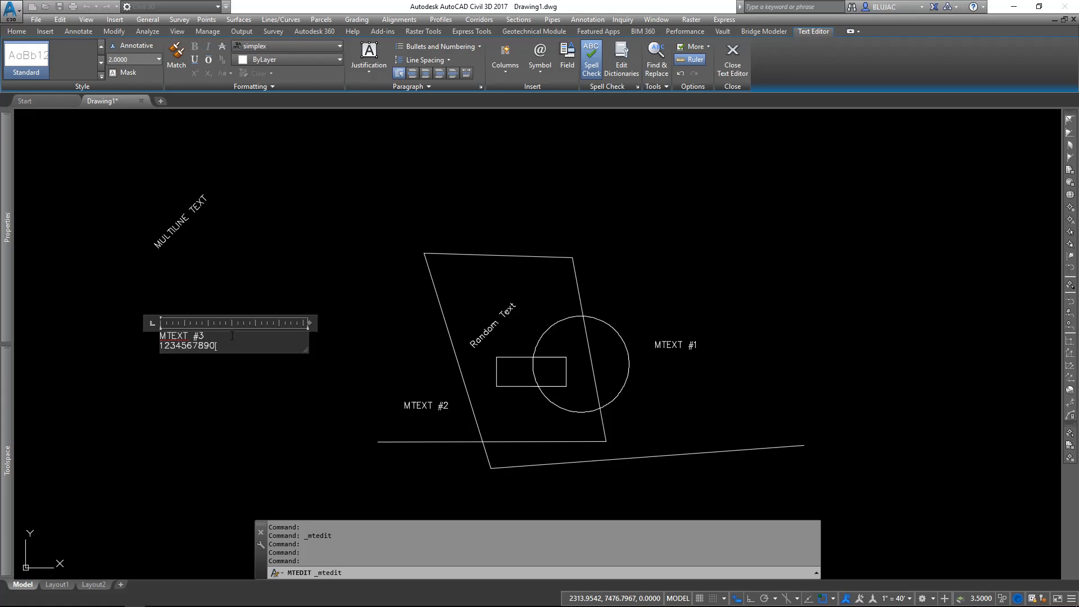
key(Return)
click(257, 401)
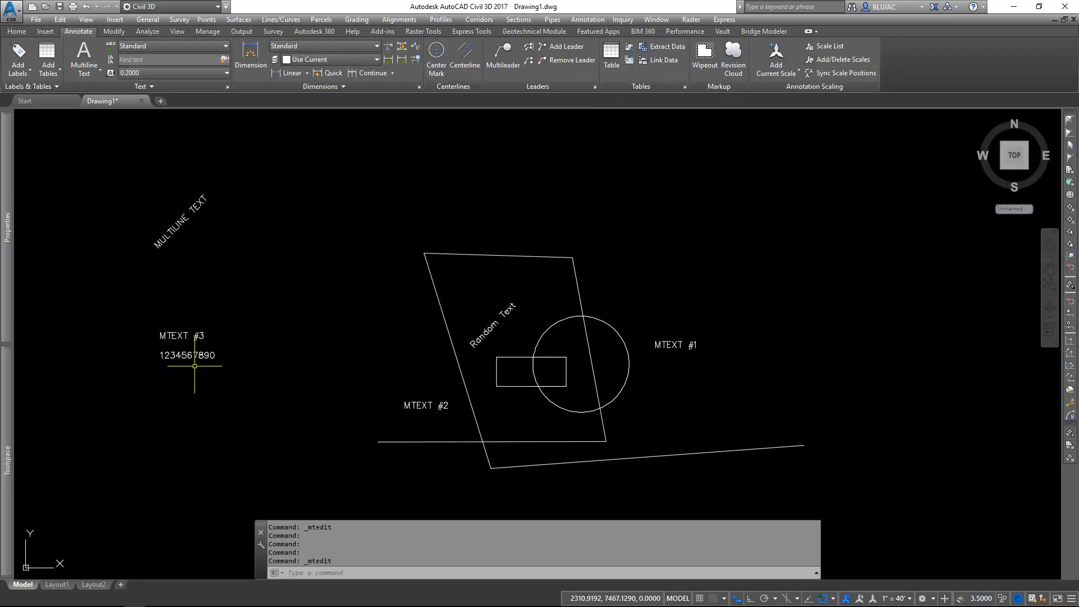
double_click(201, 356)
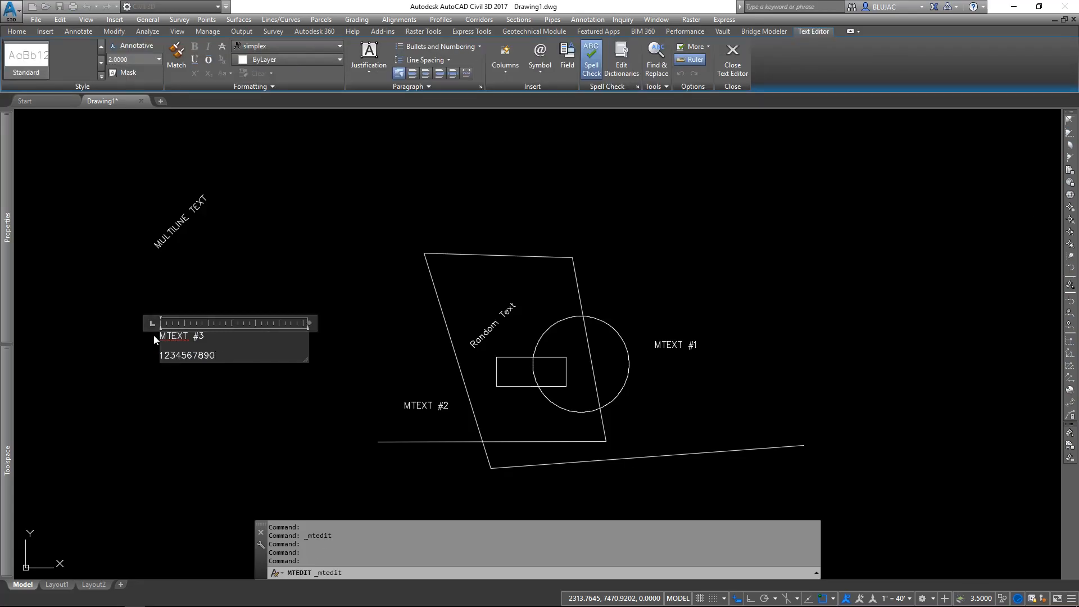
drag(216, 336, 159, 336)
click(219, 302)
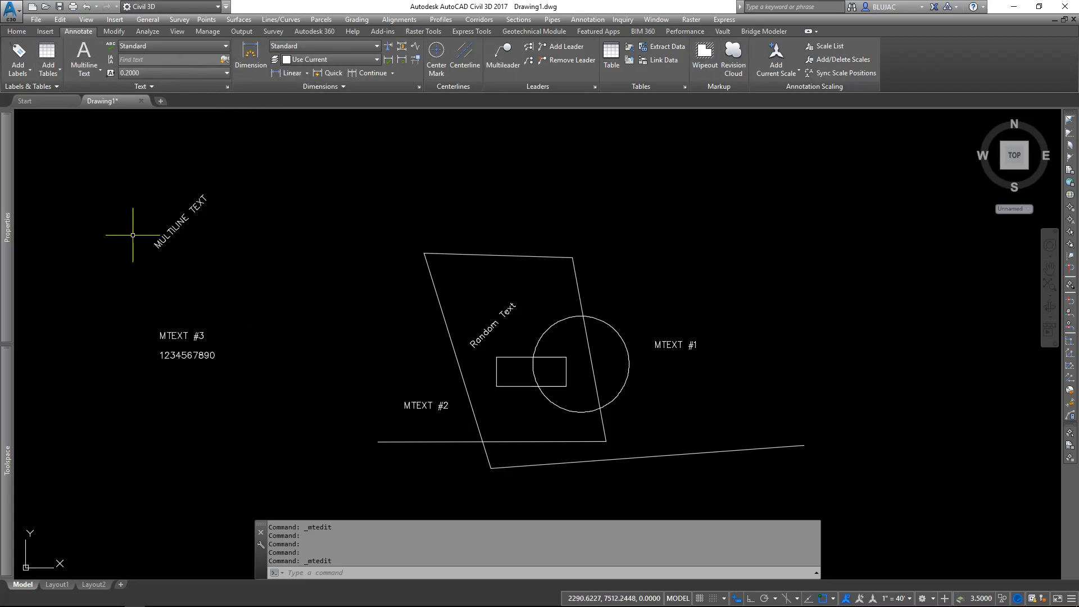
Step: Reopen the "MTEXT #3" text for editing and try to change its font to Arial without selecting any characters
click(170, 334)
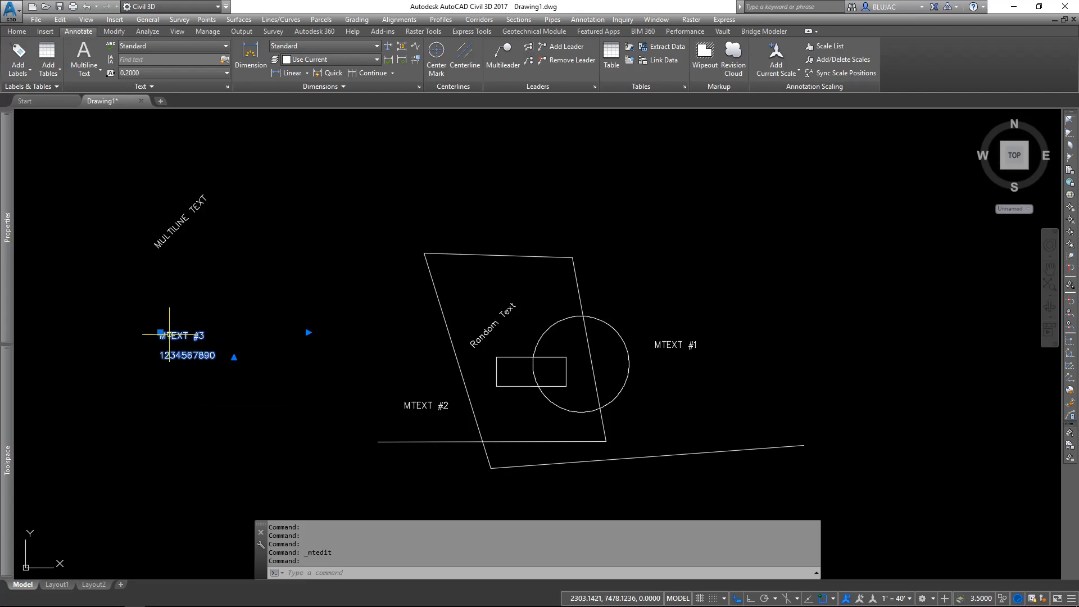
double_click(170, 335)
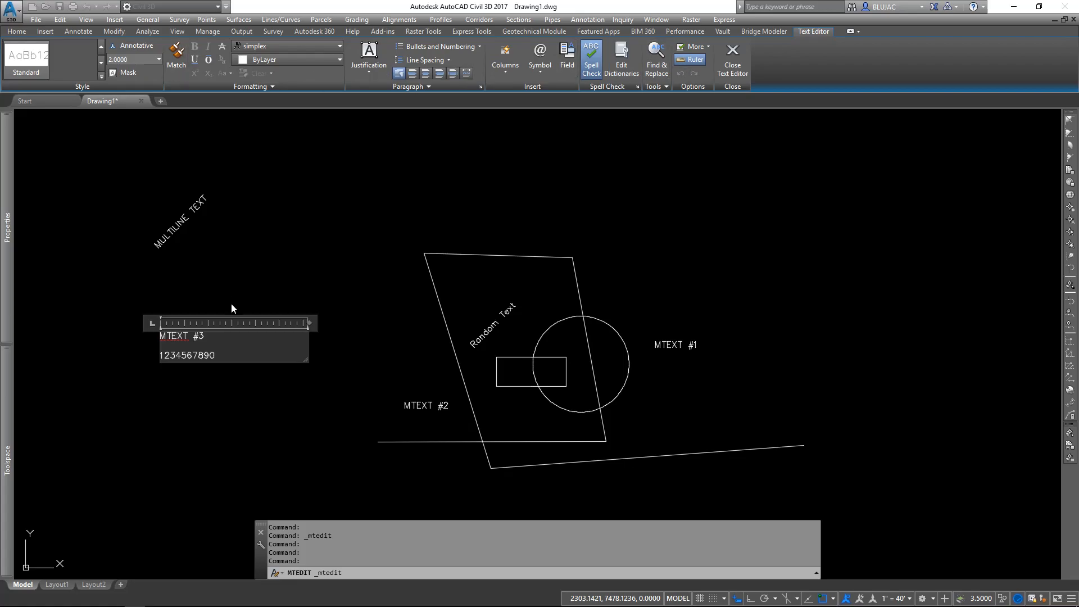
click(276, 49)
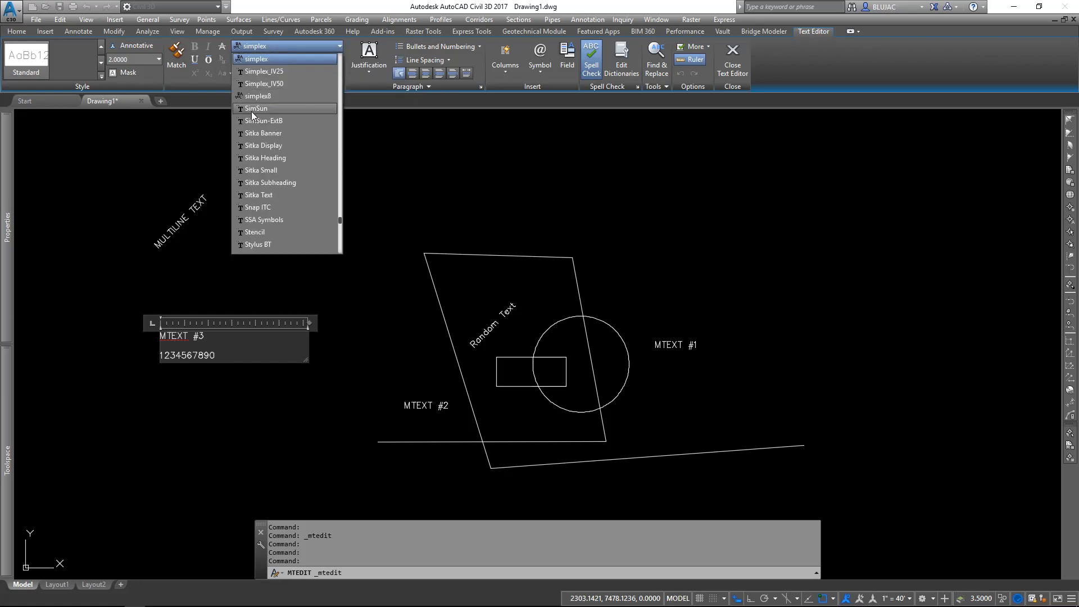
scroll(260, 155, up, 20)
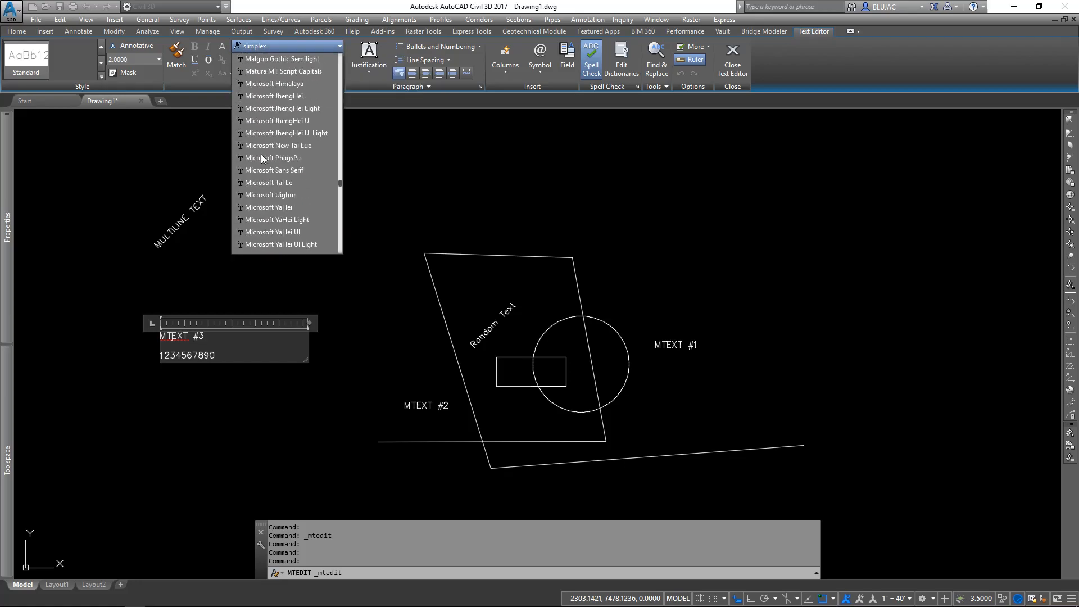
scroll(263, 155, up, 20)
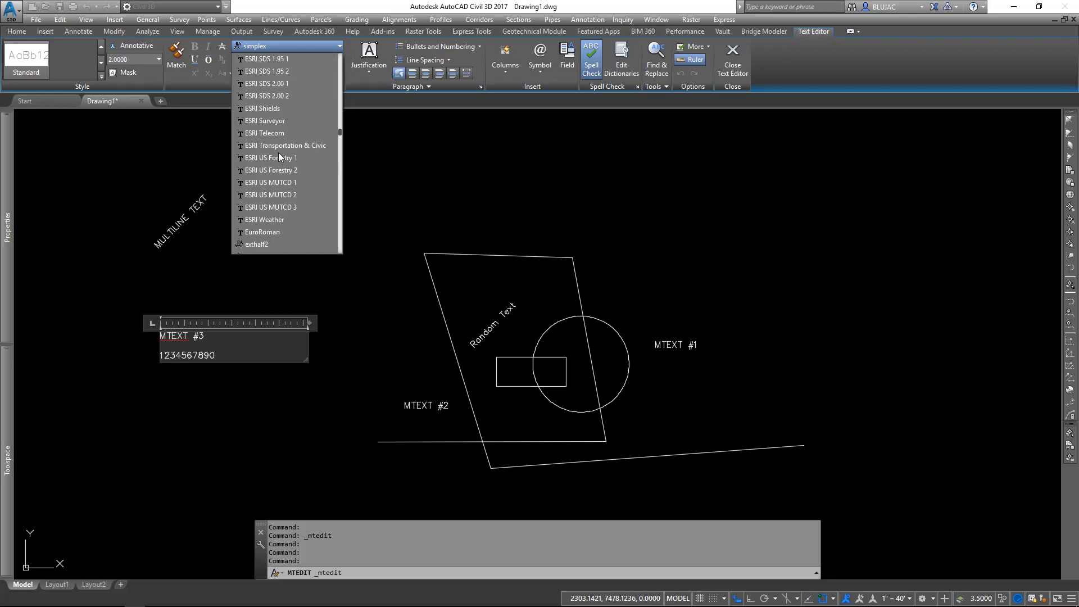
scroll(278, 156, up, 15)
scroll(274, 157, up, 20)
scroll(274, 156, up, 8)
scroll(261, 170, down, 5)
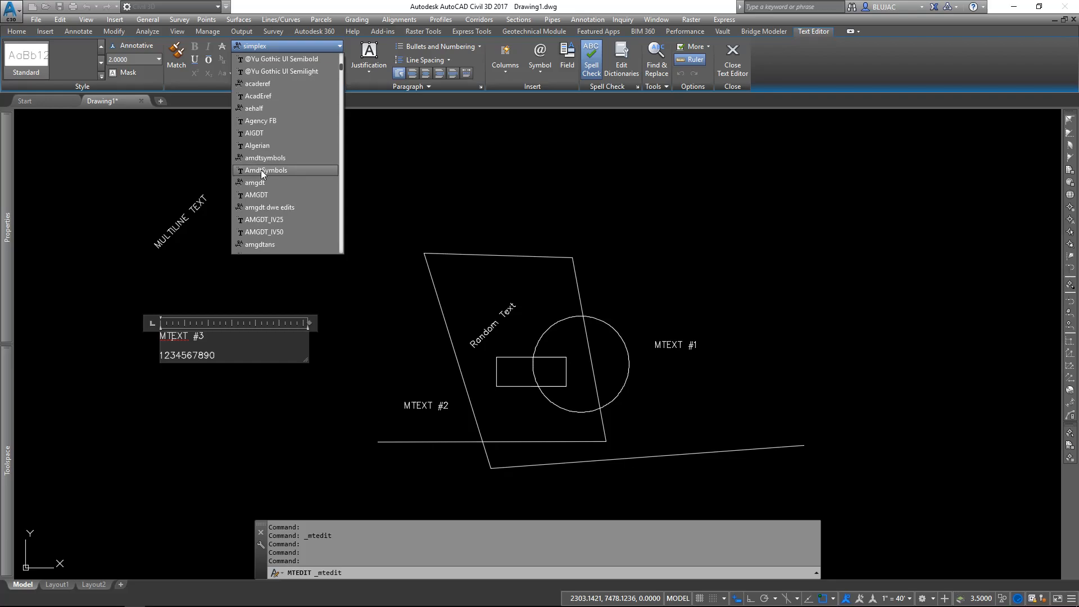
click(258, 171)
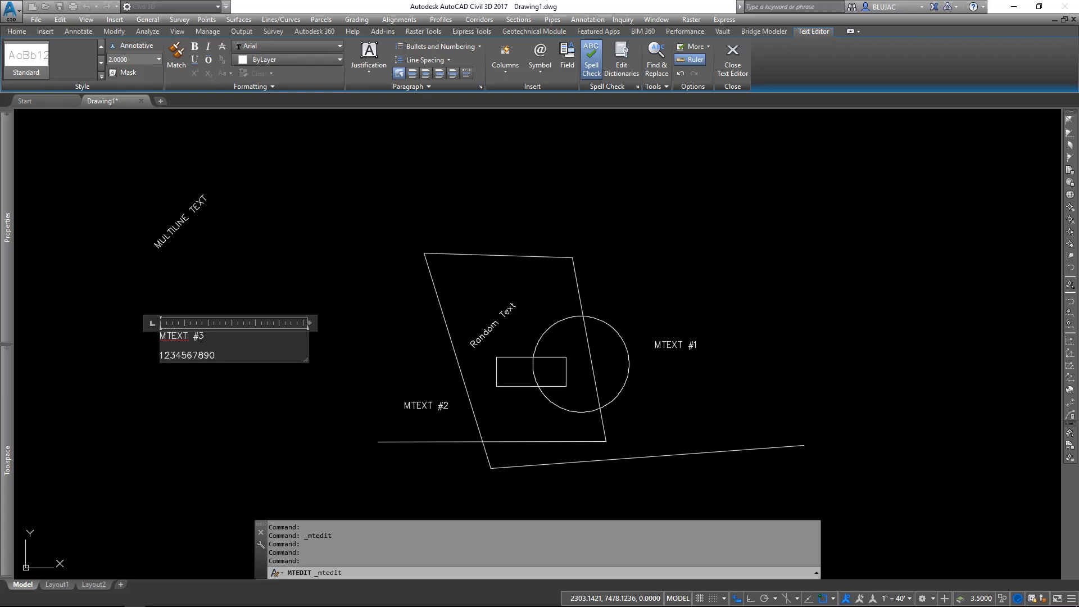
Step: Change the font of the whole "MTEXT #3" line to Arial
drag(206, 337, 161, 336)
click(289, 48)
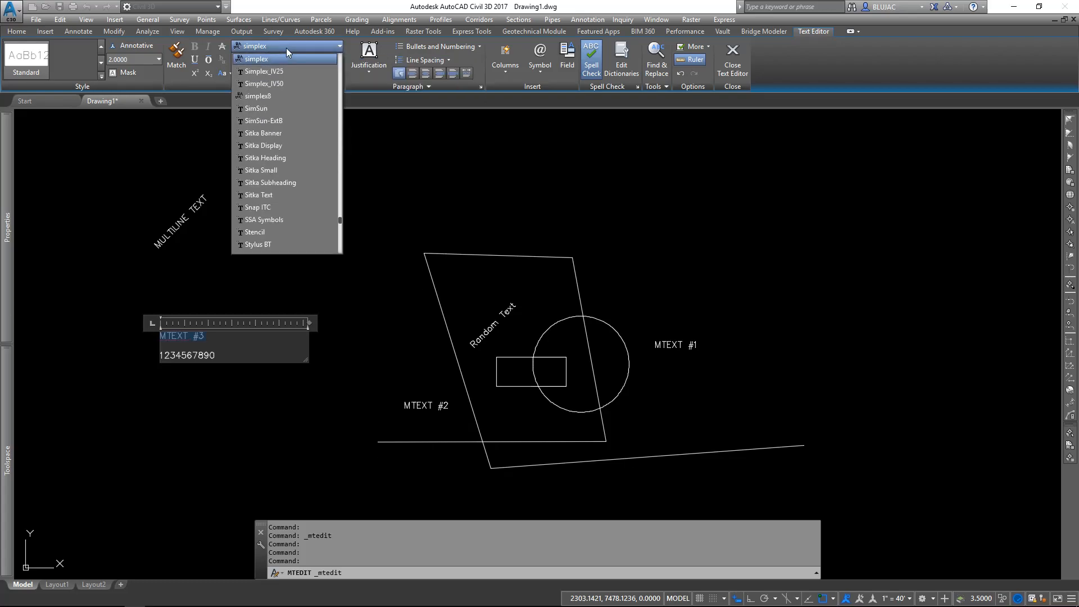
scroll(271, 133, up, 6)
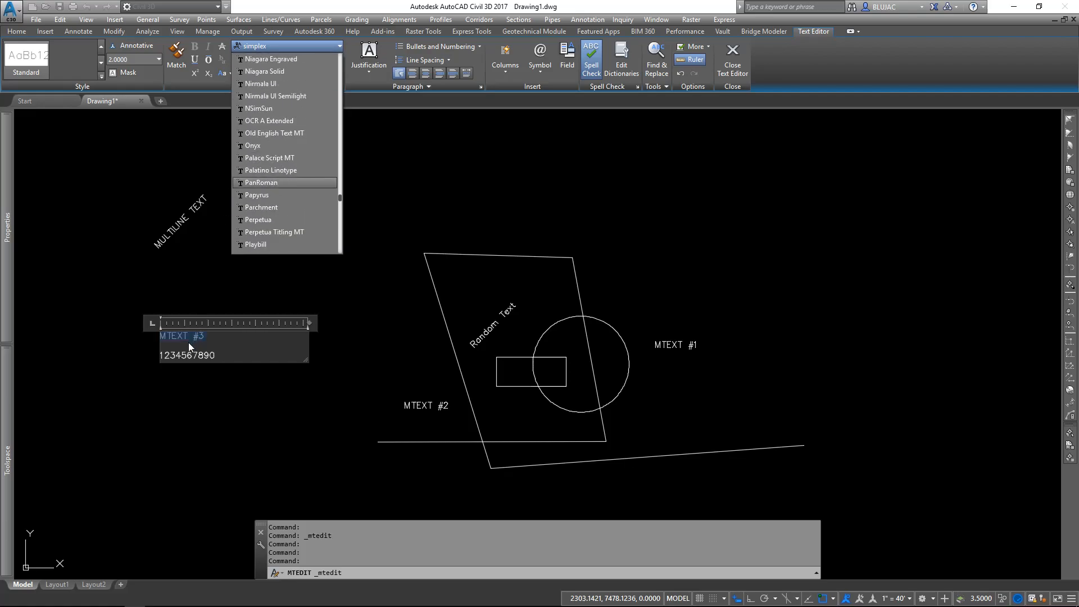
scroll(262, 137, up, 12)
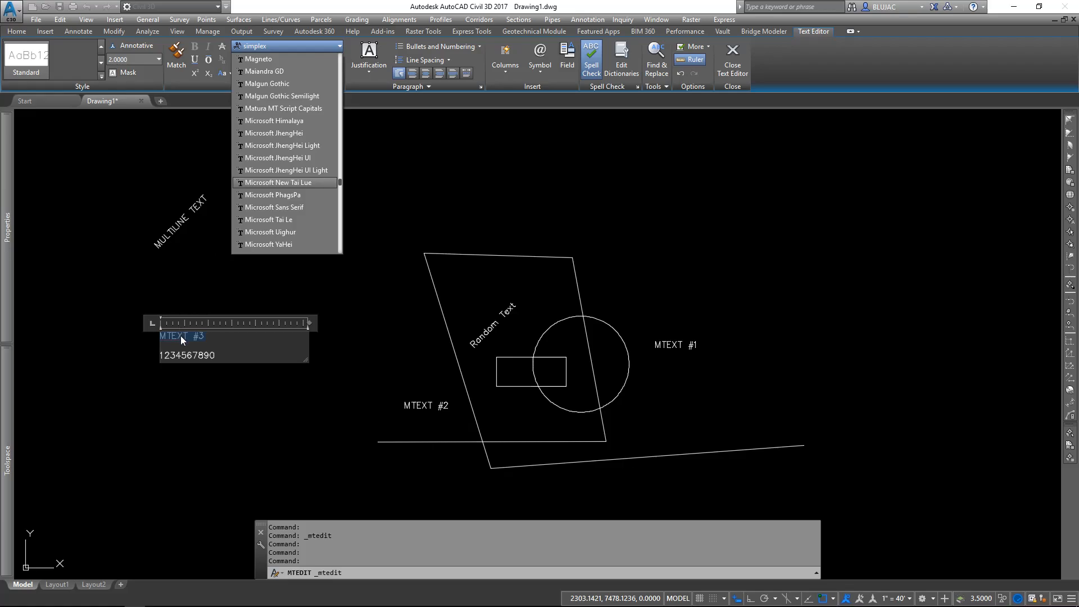
scroll(289, 121, up, 20)
scroll(296, 124, up, 20)
scroll(294, 124, up, 20)
scroll(281, 90, up, 3)
click(264, 95)
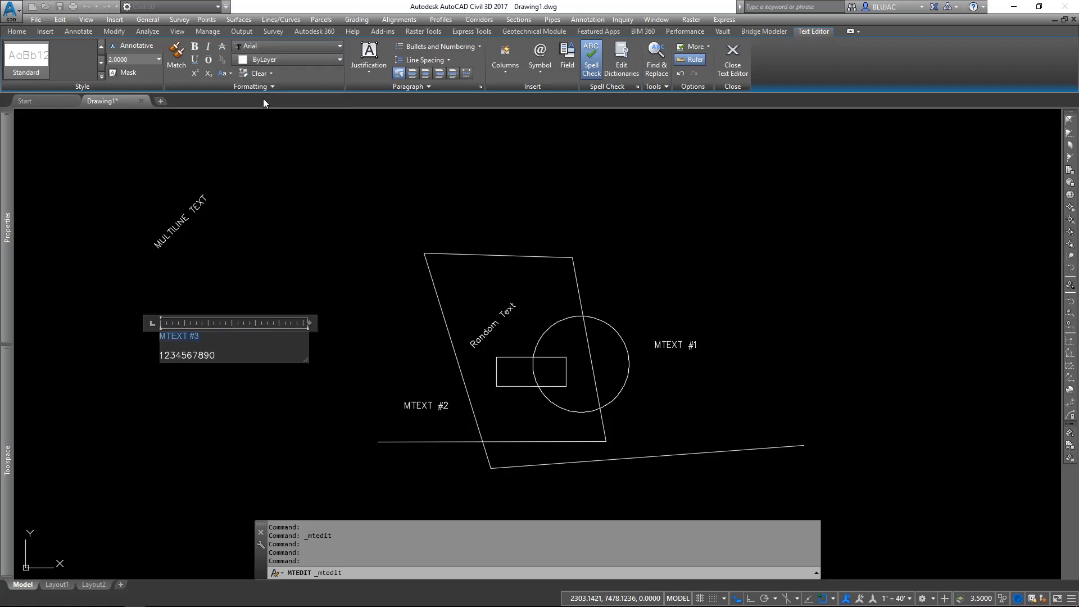
Step: Try Baskerville Old Face on the "MTEXT #3" line, switch it to Berlin Sans FB Demi and save the text changes
click(211, 344)
drag(208, 334, 162, 335)
click(293, 47)
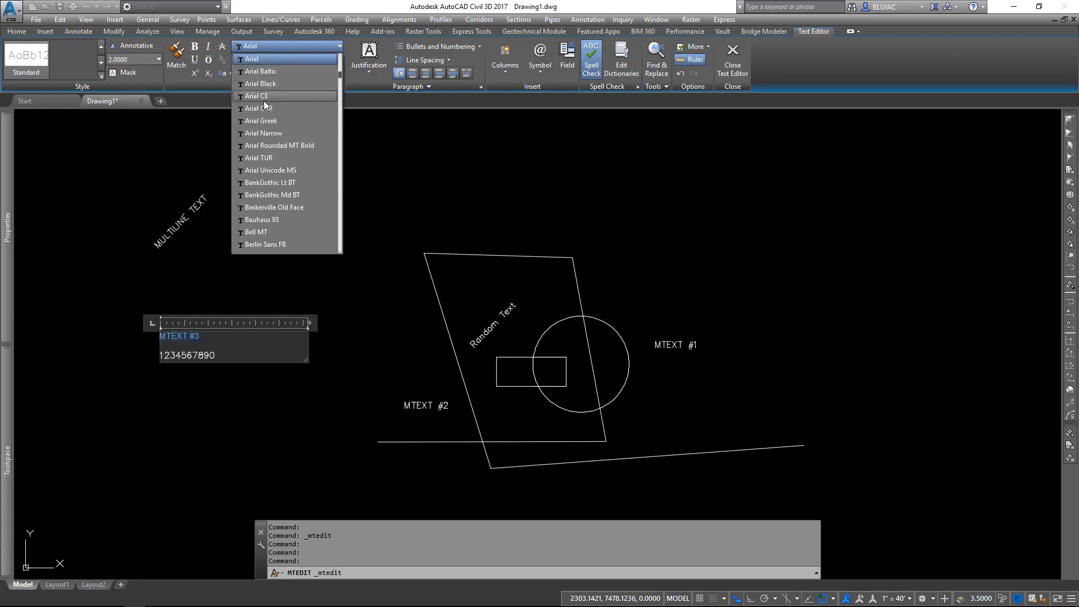
click(271, 207)
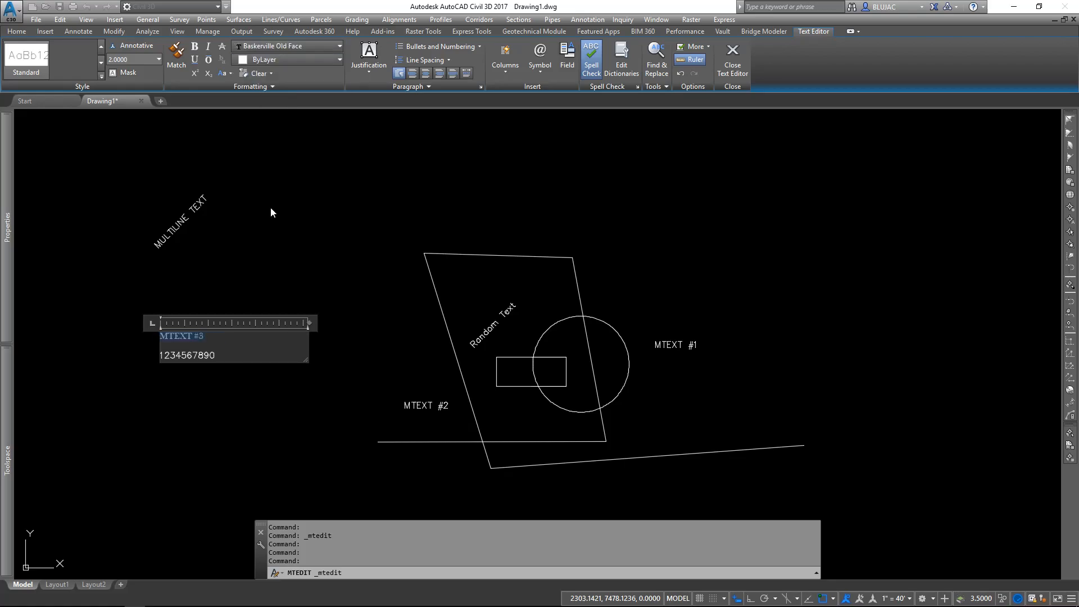
click(275, 52)
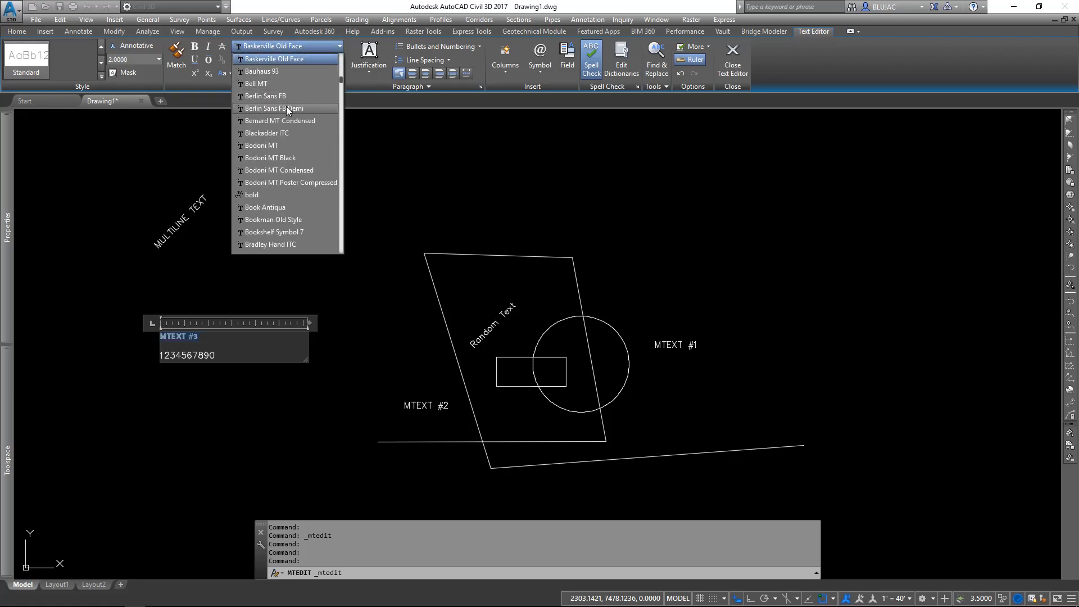
click(286, 108)
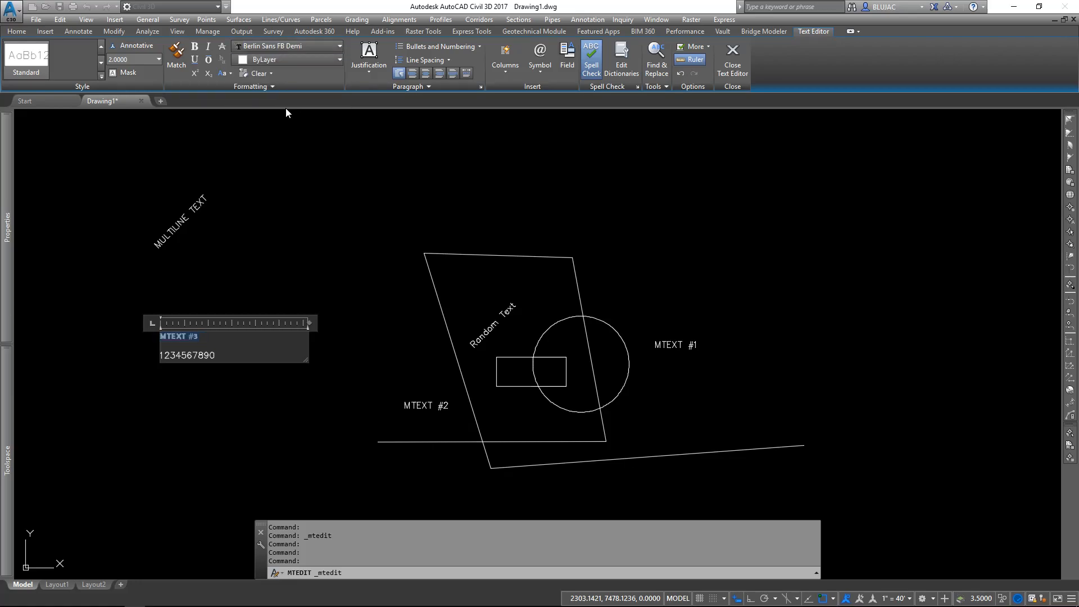
key(Escape)
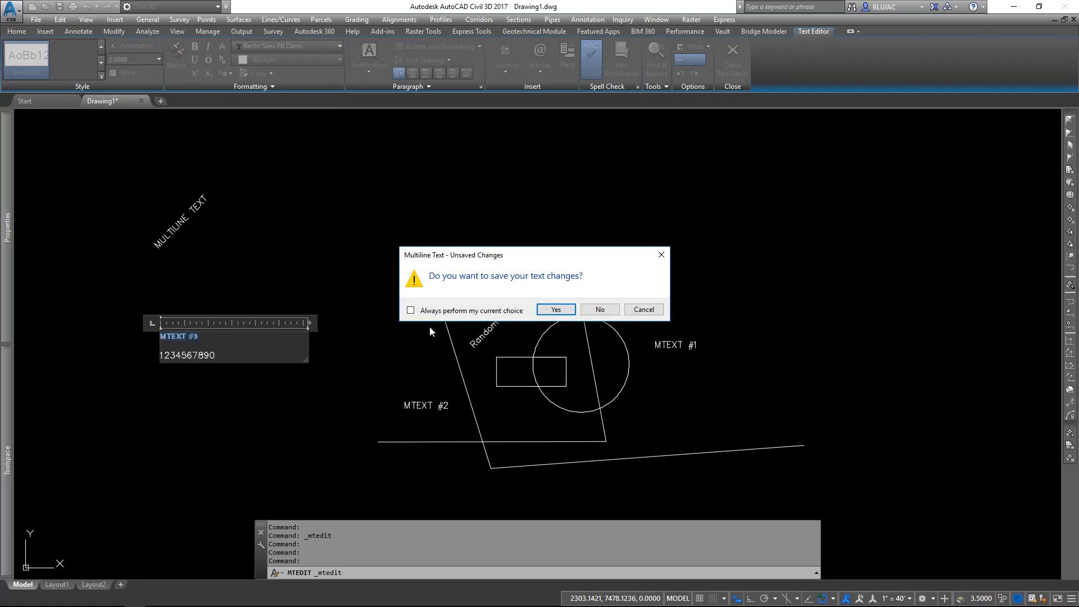
click(568, 314)
scroll(176, 360, up, 2)
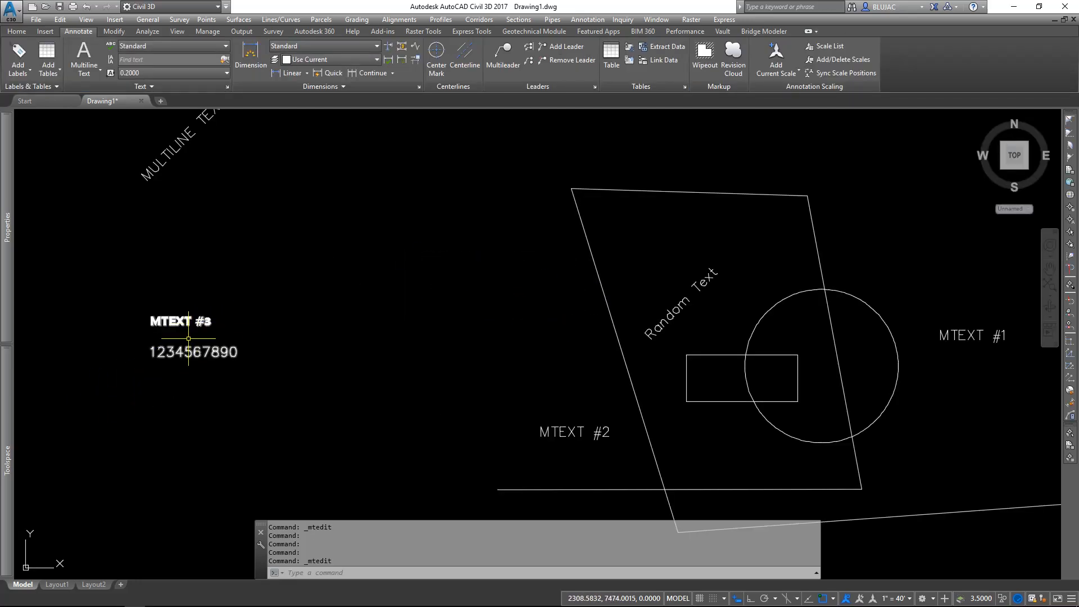
double_click(212, 325)
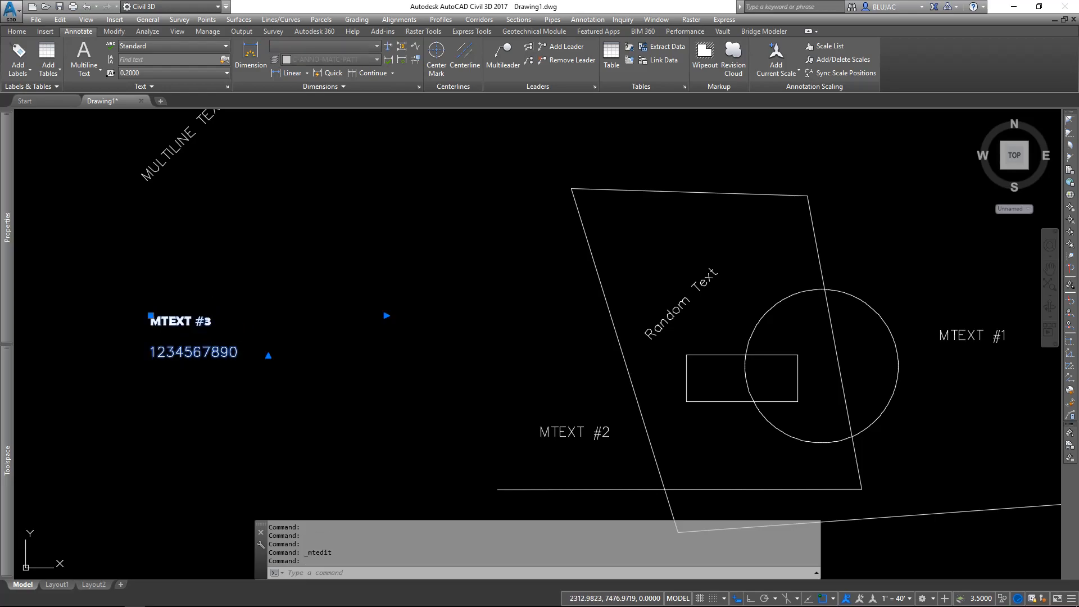
drag(220, 322, 148, 323)
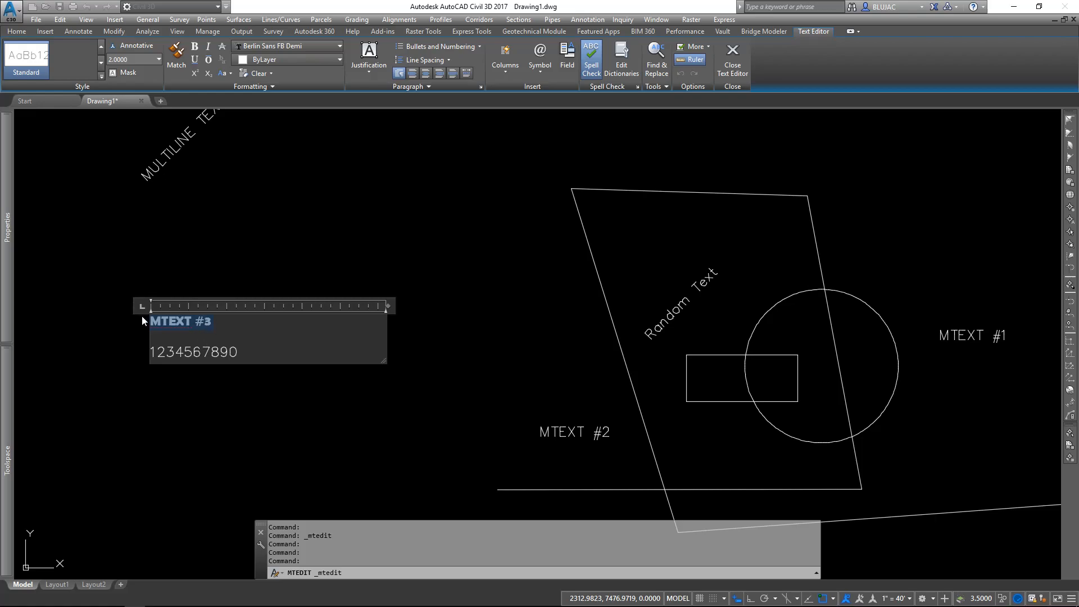
click(227, 345)
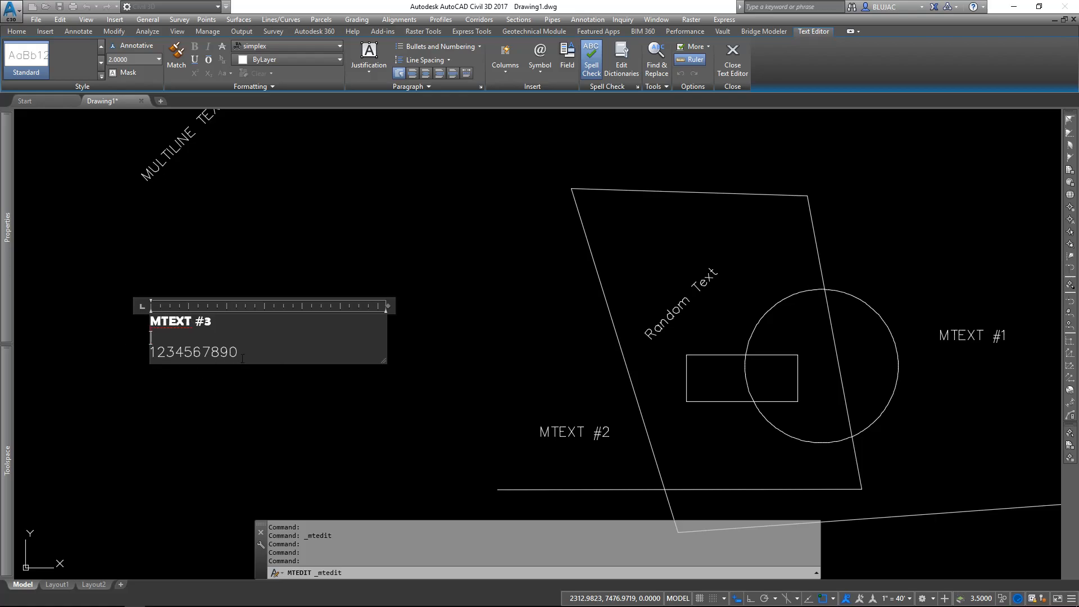
drag(235, 357, 151, 319)
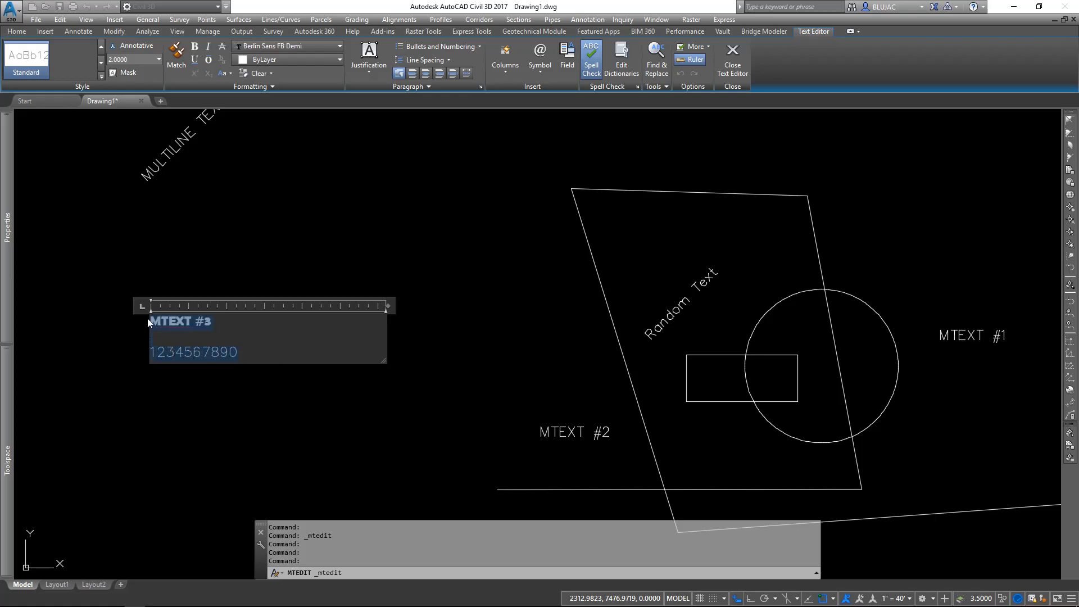
click(289, 48)
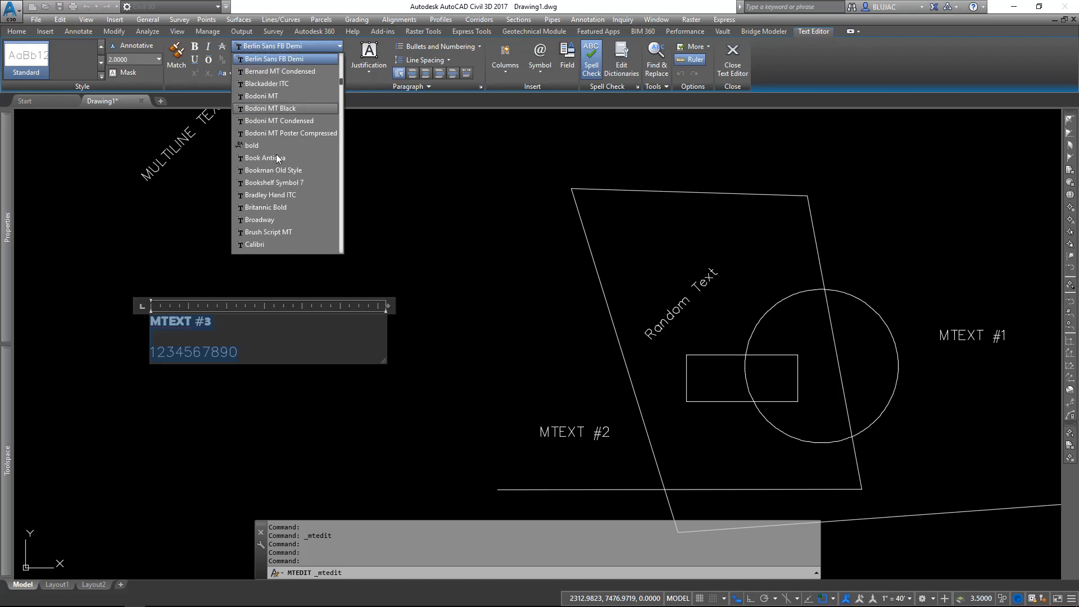
click(278, 183)
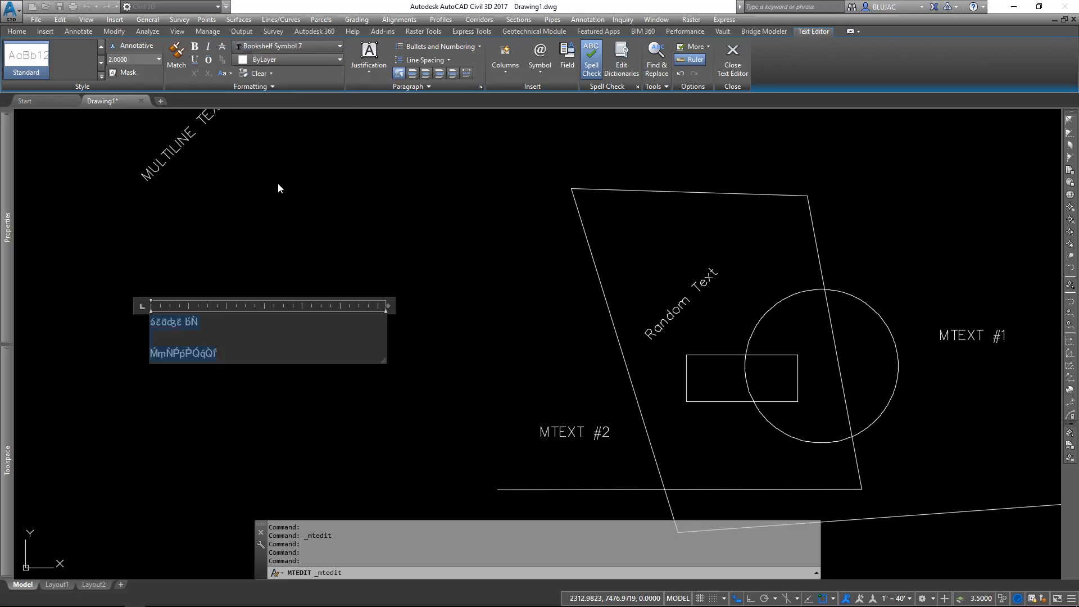
click(278, 240)
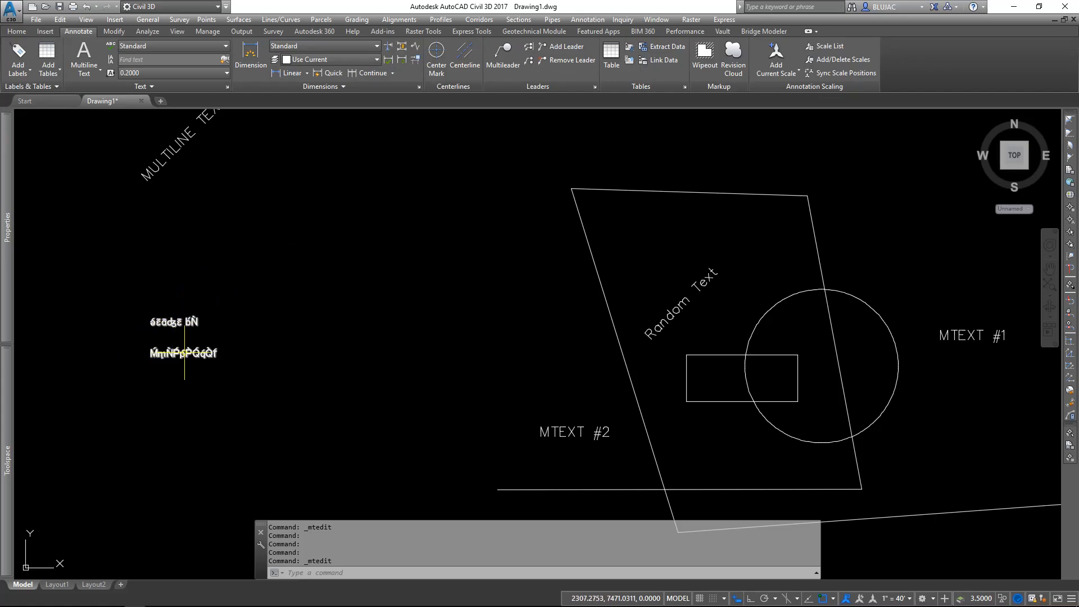
Step: Set the colour of both lines of the symbol-font text to blue 69,84,165
double_click(184, 353)
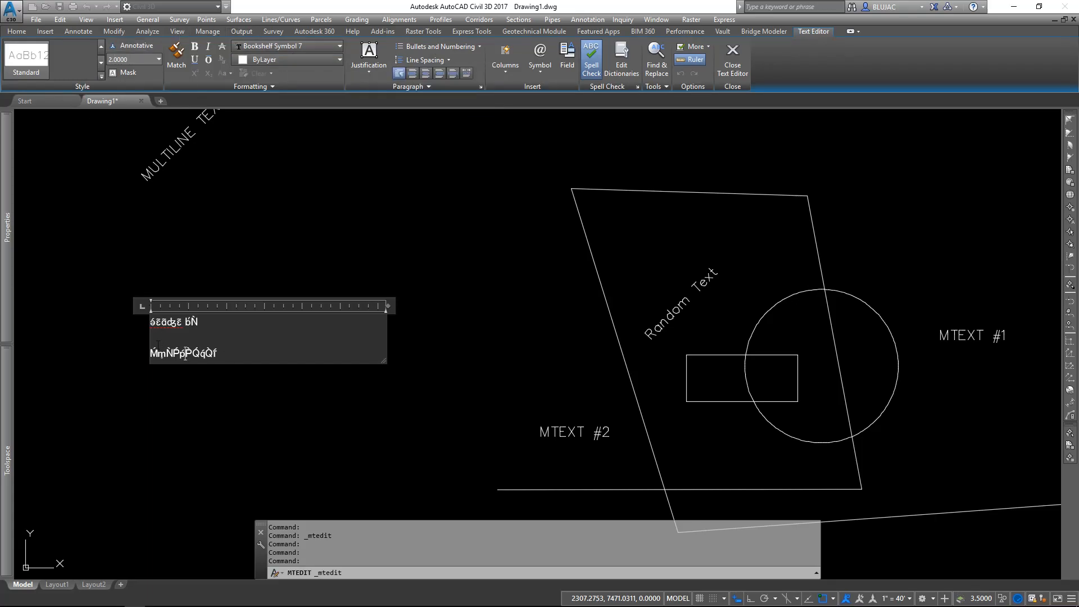
key(ctrl+a)
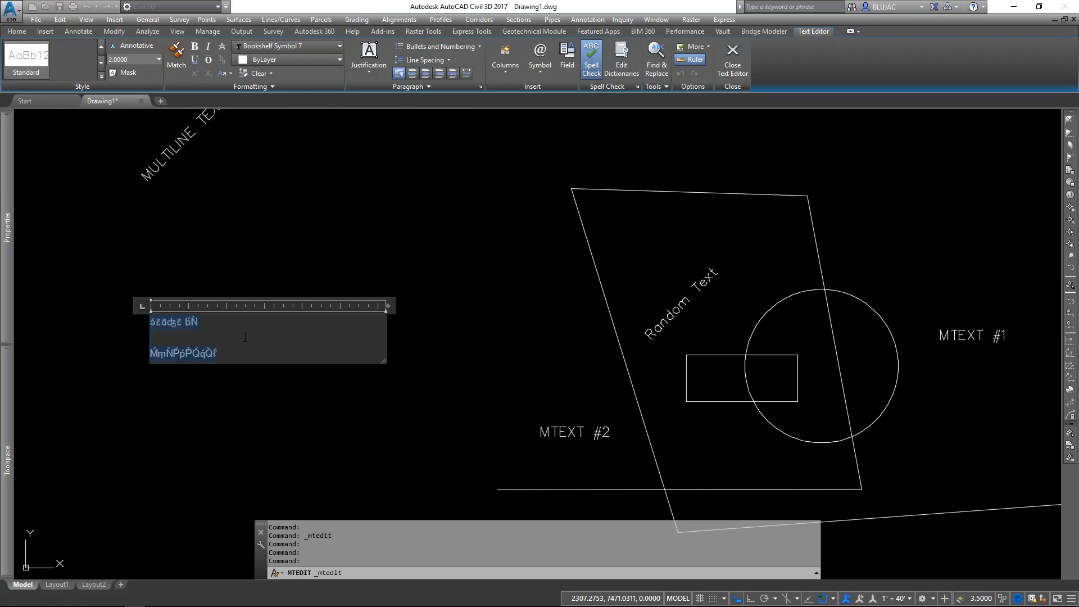
click(258, 61)
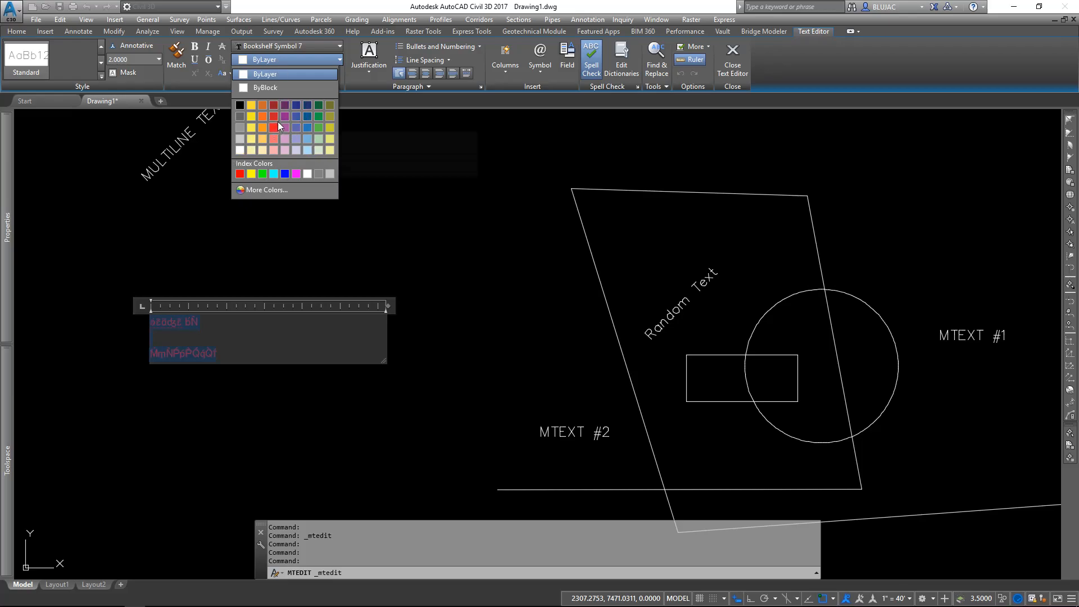
click(296, 117)
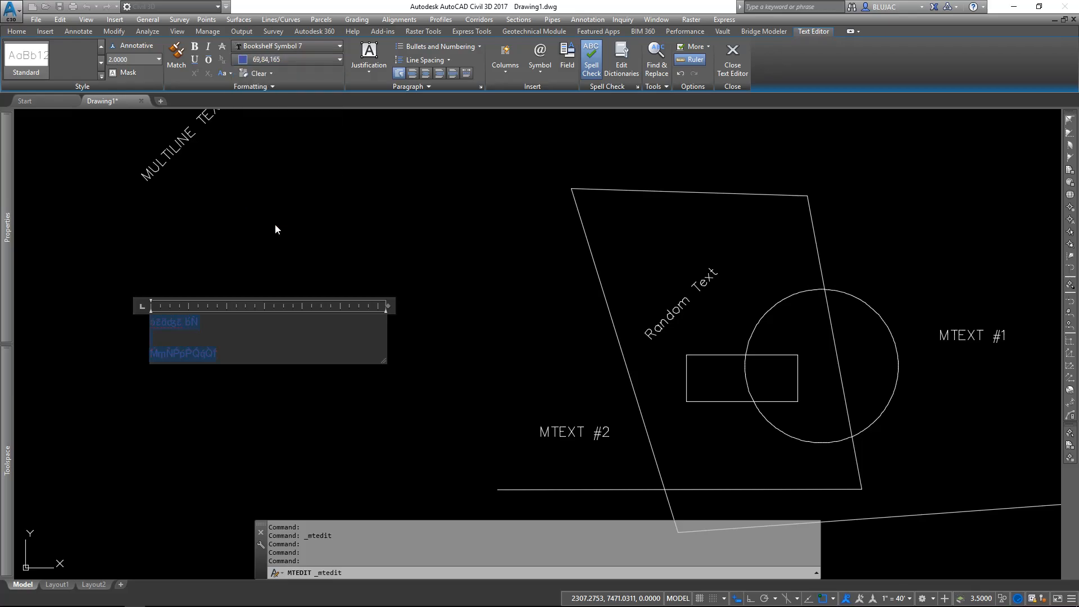
key(Escape)
Step: Set the colour of only the second line of the symbol-font text to Red and finish editing
double_click(214, 355)
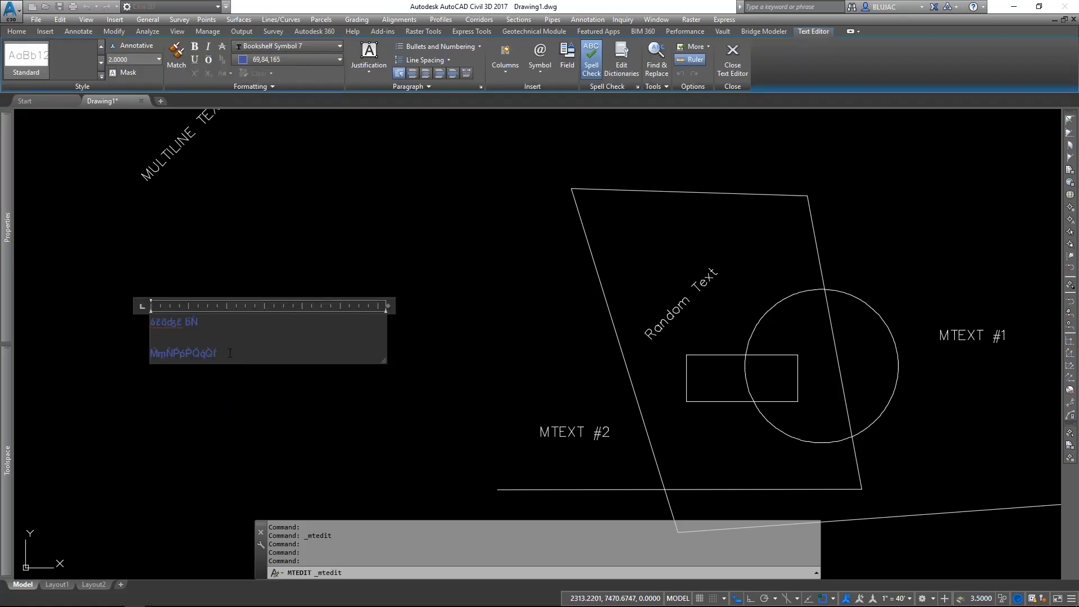
drag(230, 353, 151, 360)
click(306, 60)
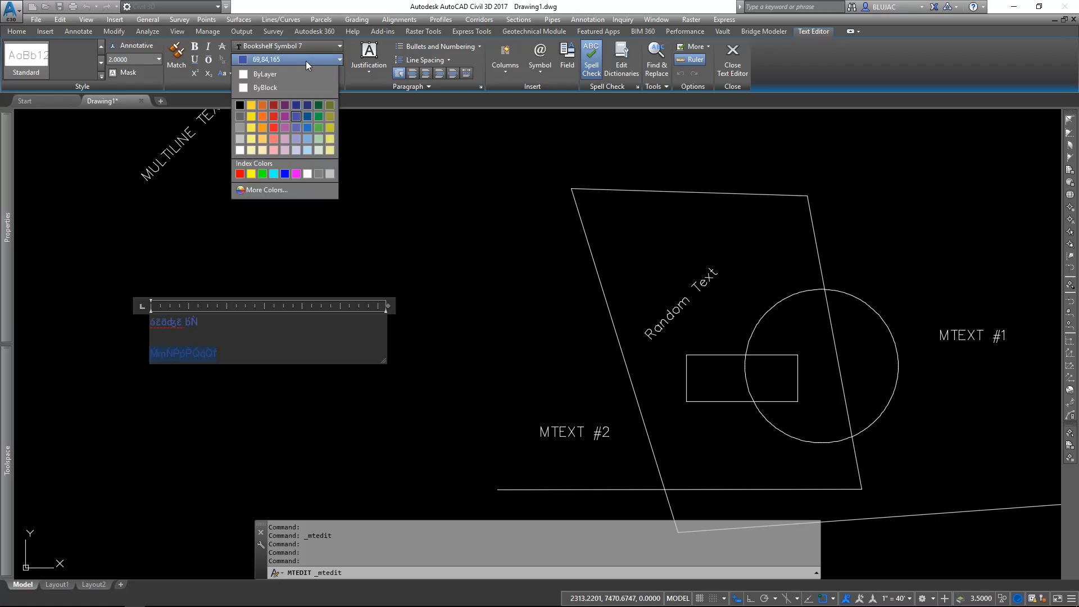
click(240, 174)
click(225, 290)
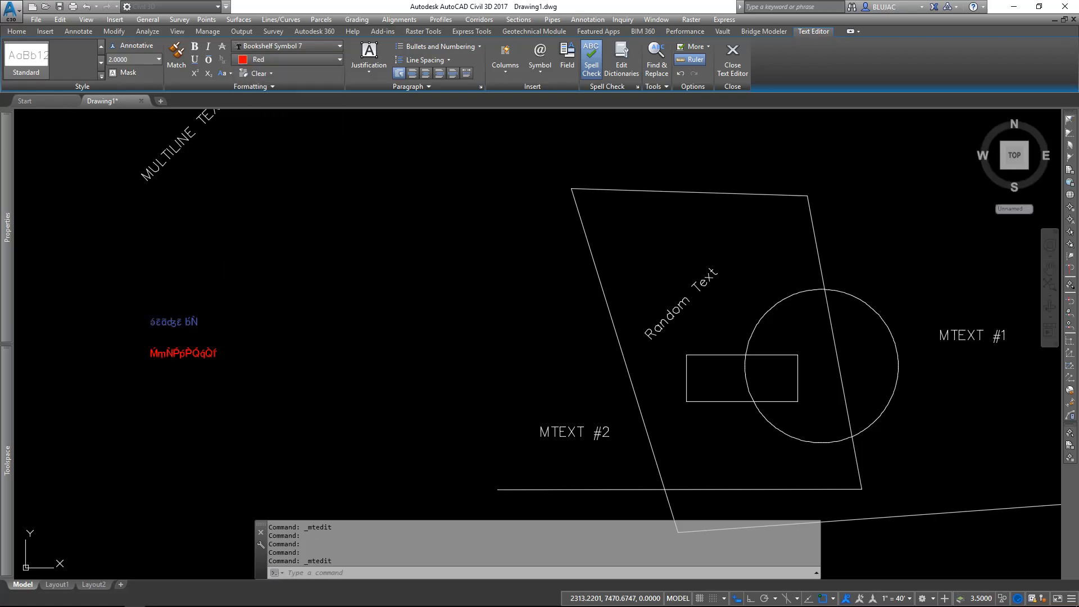
Step: Set the colour of the first line of the symbol-font text to dark green and finish editing
scroll(179, 345, up, 5)
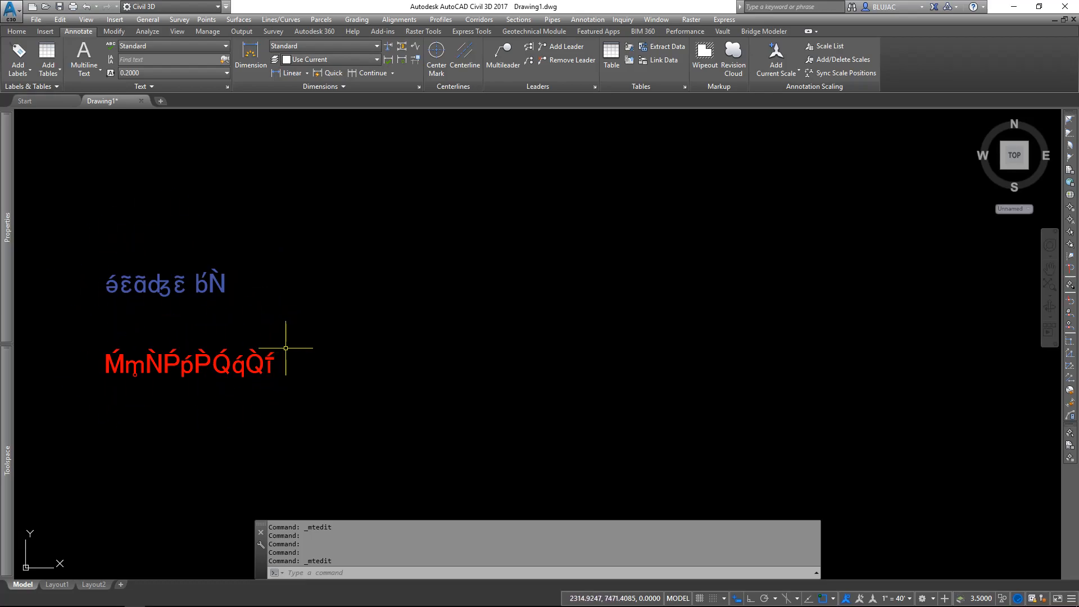
double_click(213, 281)
drag(227, 284, 101, 284)
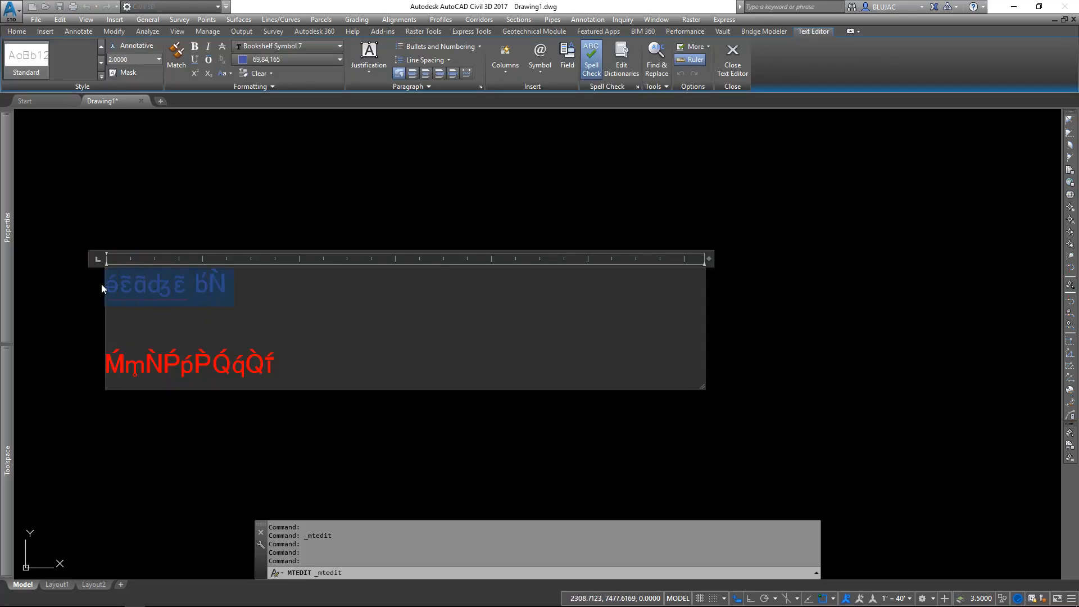
click(292, 59)
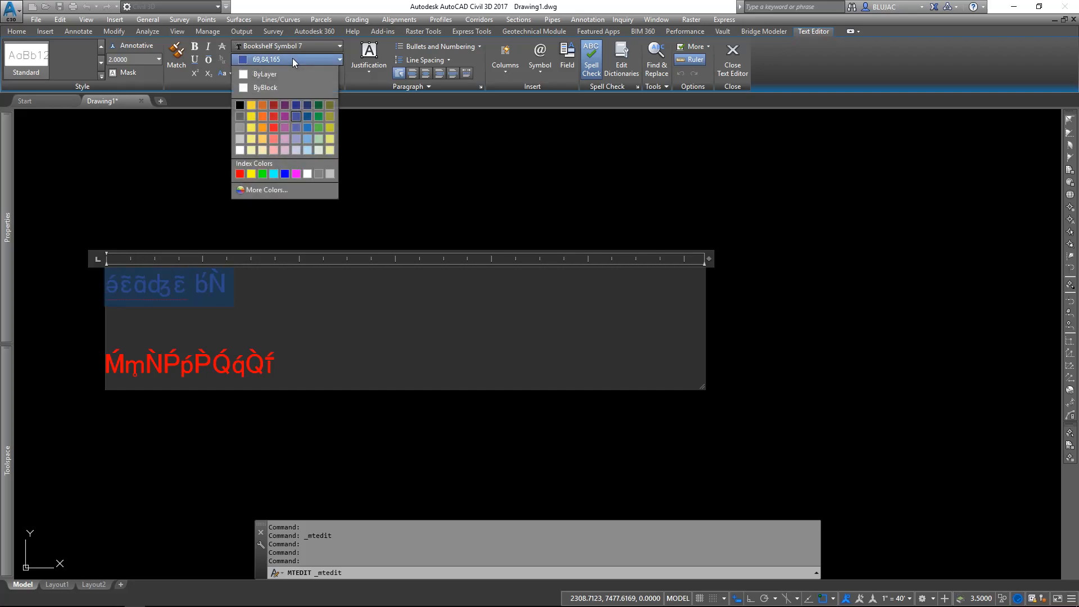
click(318, 116)
click(278, 223)
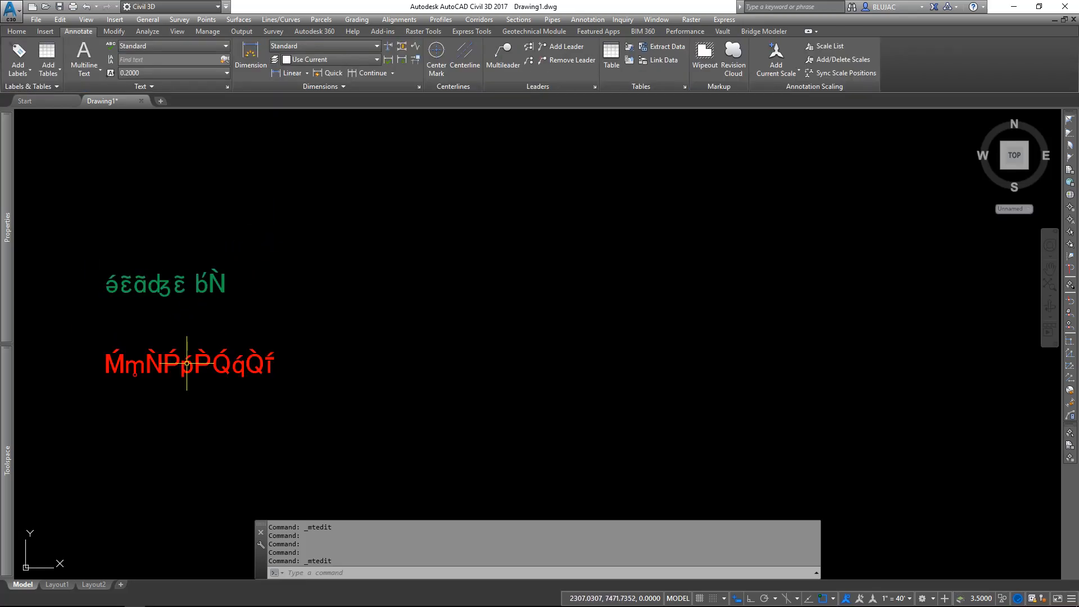
Step: Select the "Random Text", "MTEXT #2", "MULTILINE TEXT" and "MTEXT #1" objects together, and clear the selection
scroll(228, 354, down, 4)
middle_drag(275, 343, 229, 327)
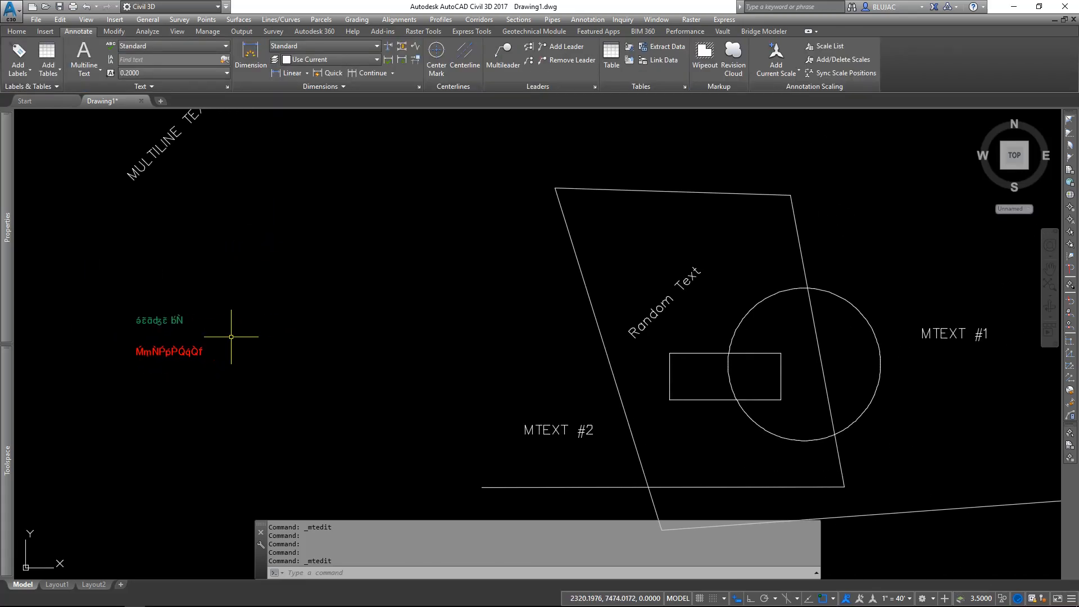
scroll(229, 328, down, 2)
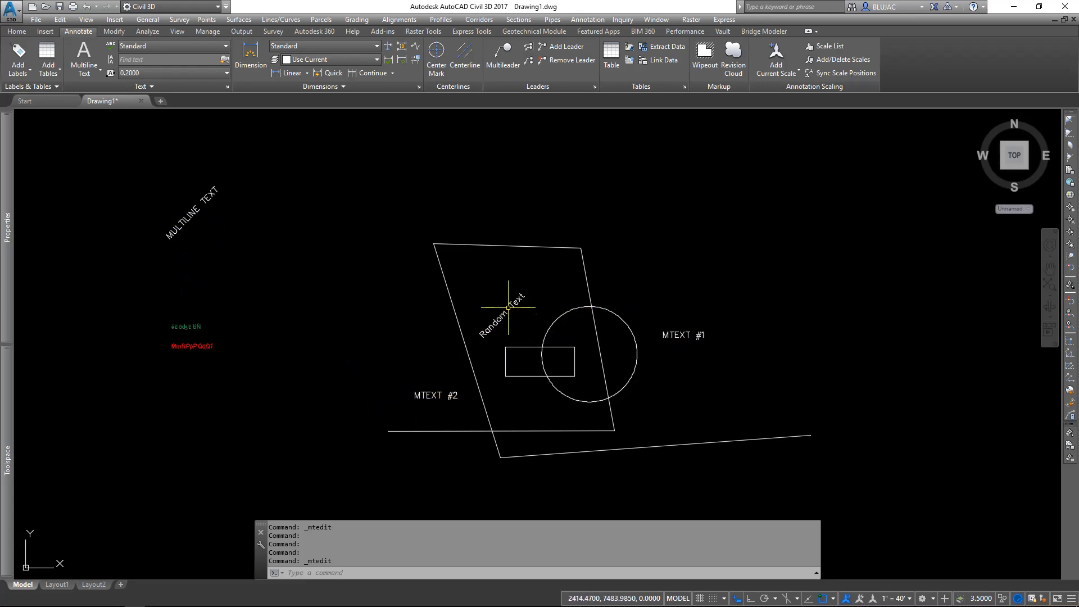
click(487, 329)
click(438, 395)
click(211, 199)
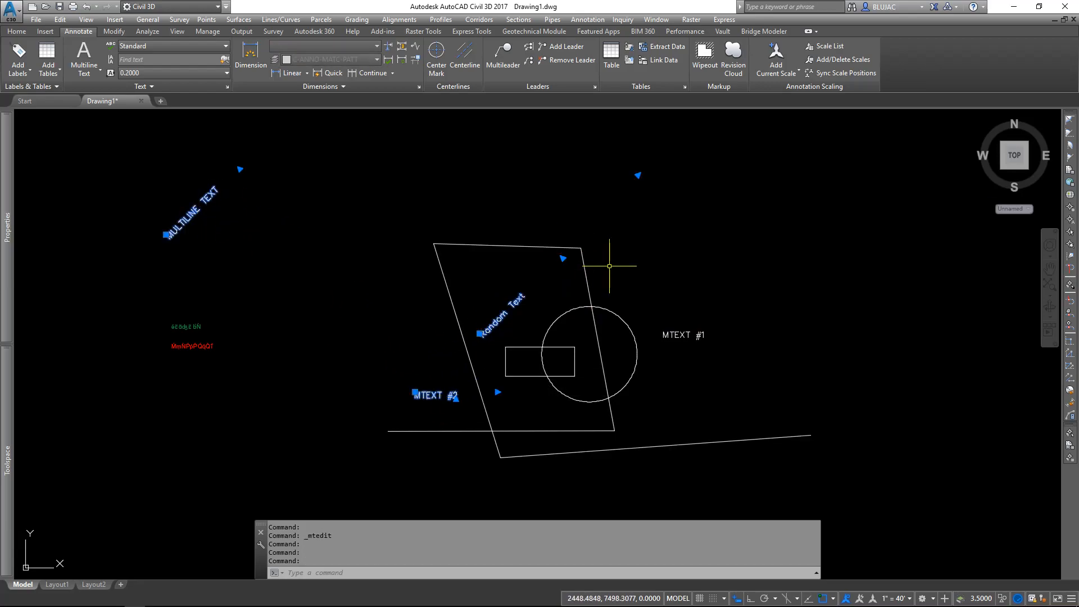
click(682, 335)
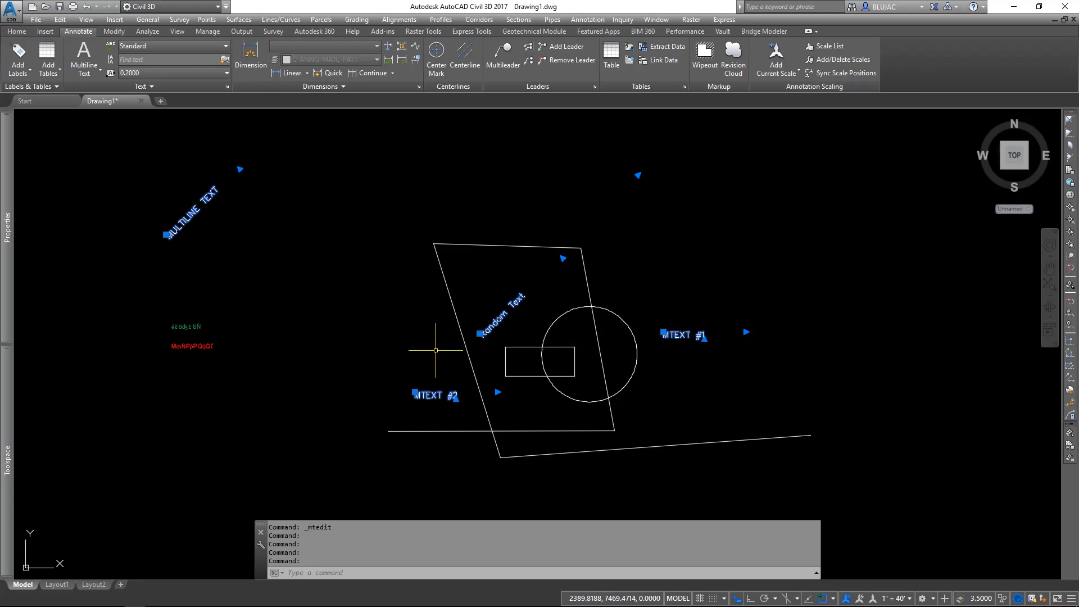
key(Escape)
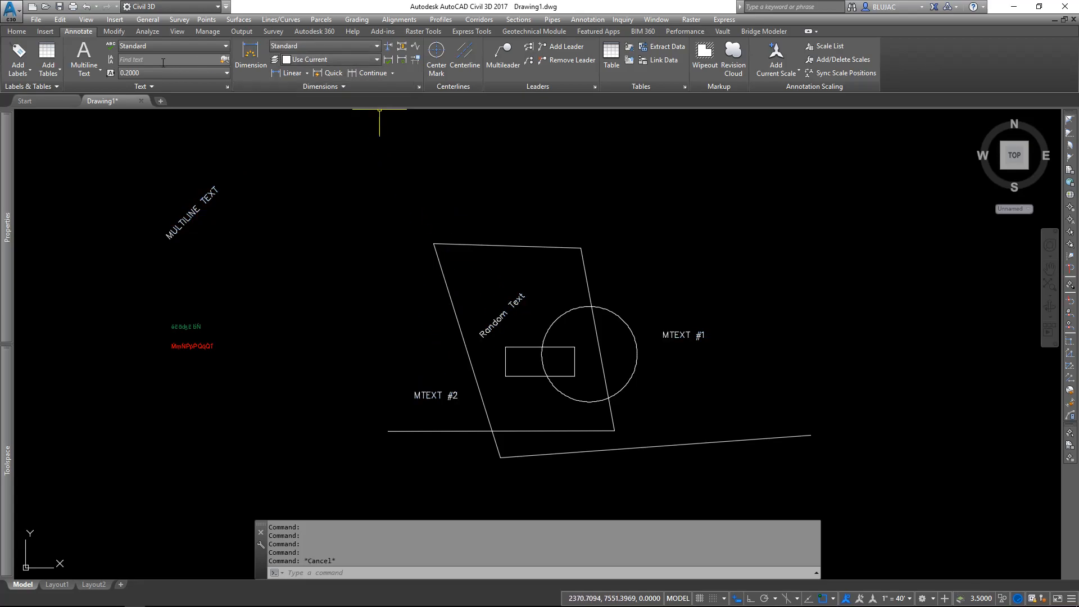
Step: Open the text style manager for the Standard style used by "MTEXT #2" and place its dialog clear of the drawn texts
click(430, 392)
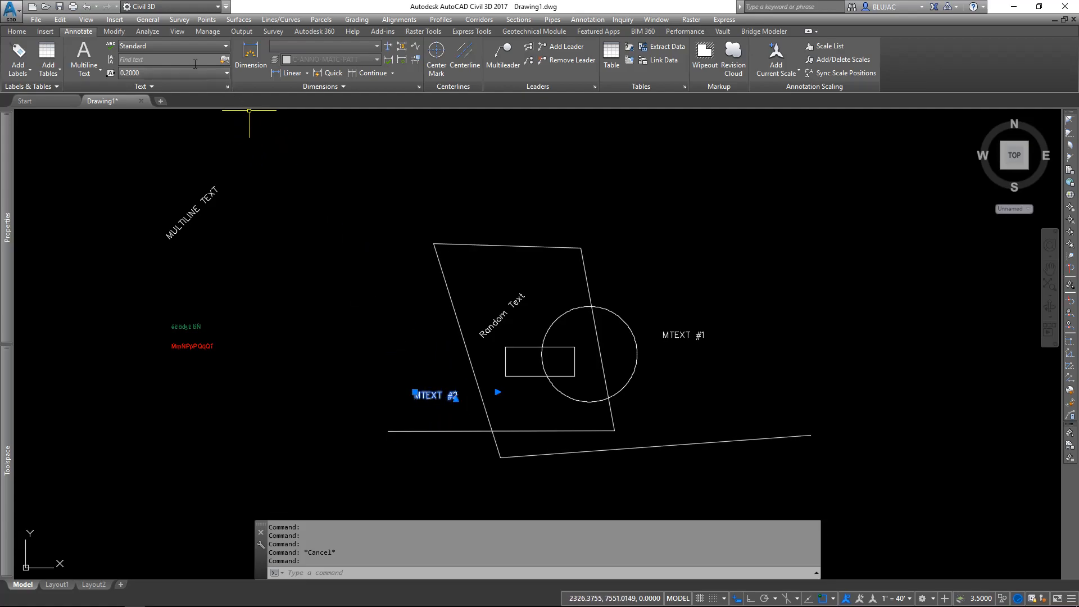
click(159, 50)
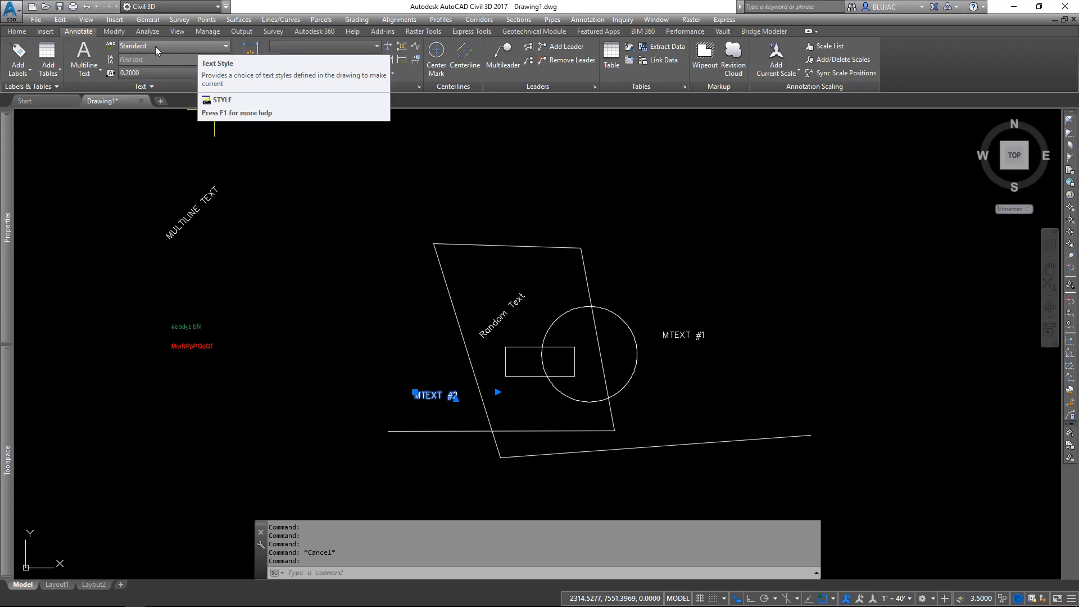
click(214, 47)
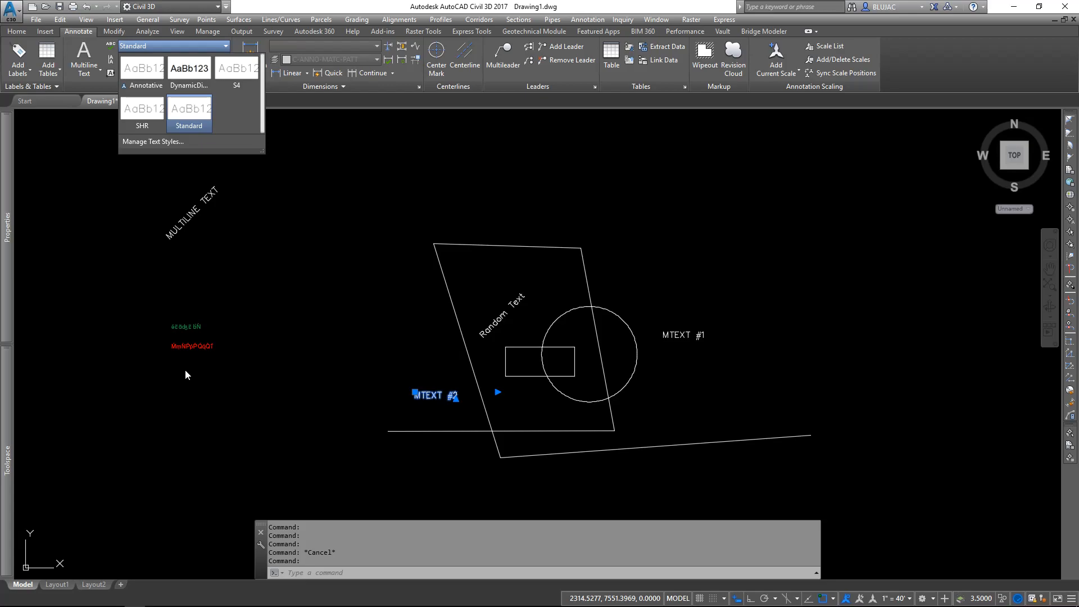
click(144, 143)
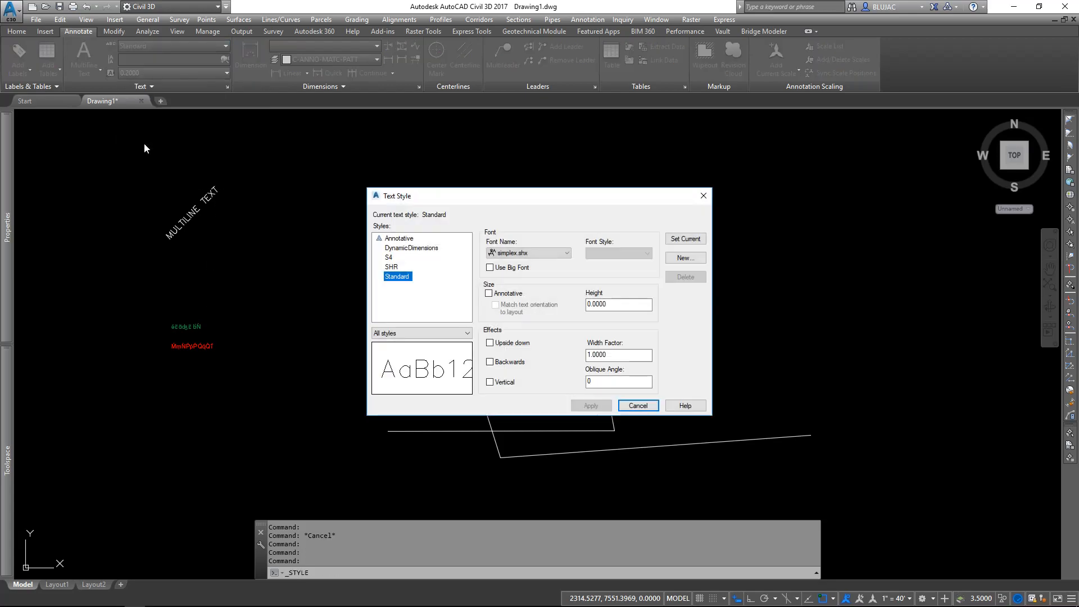
drag(456, 197, 324, 147)
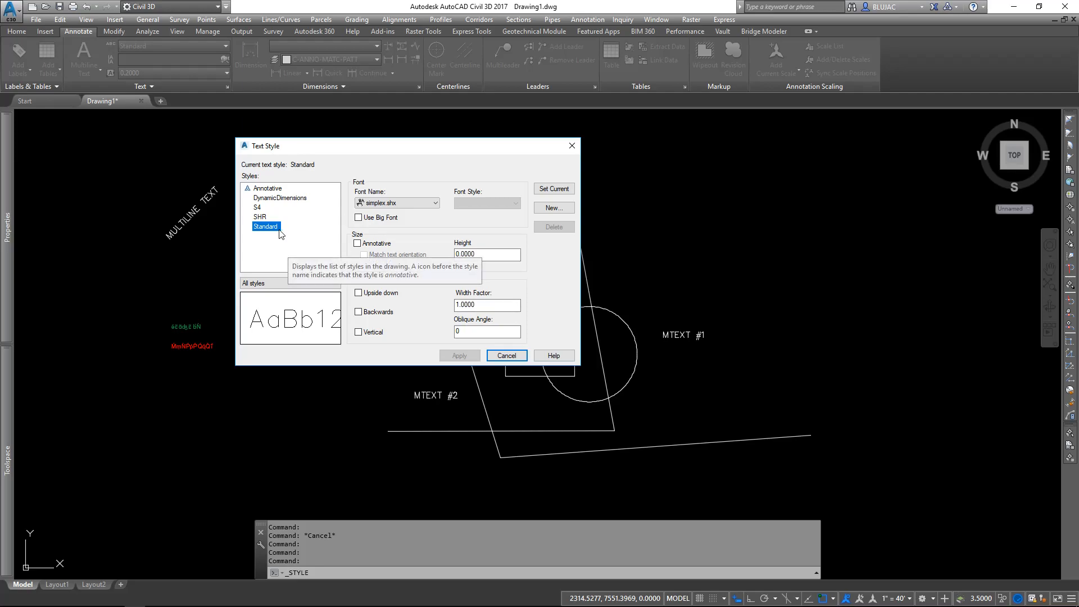
mouse_move(340, 151)
mouse_down()
mouse_move(357, 91)
mouse_move(348, 86)
mouse_up()
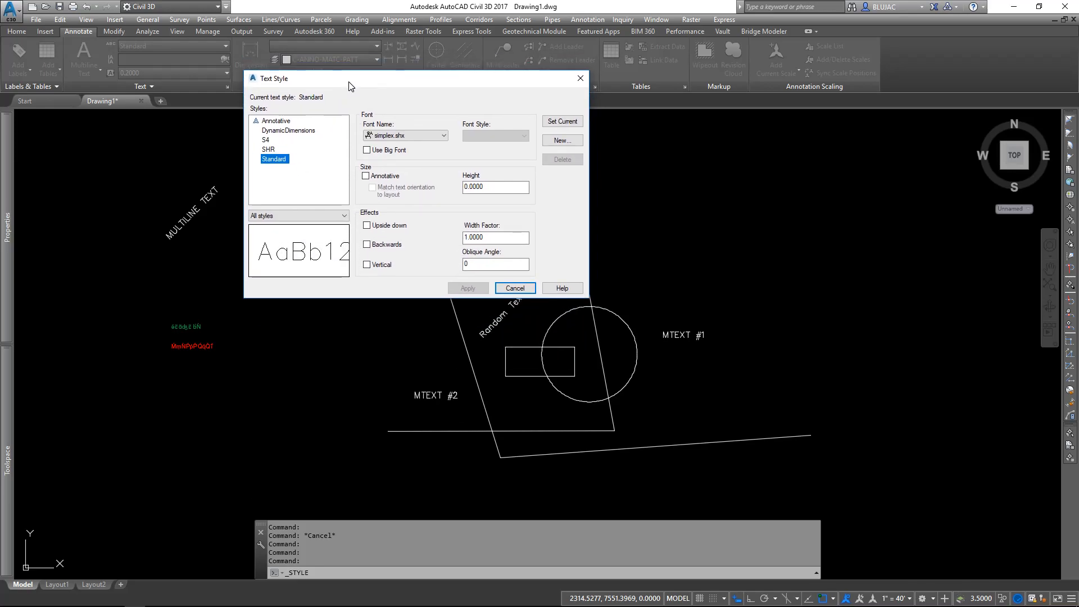
Step: Choose g13f12d.shx as the font of the Standard text style
click(416, 135)
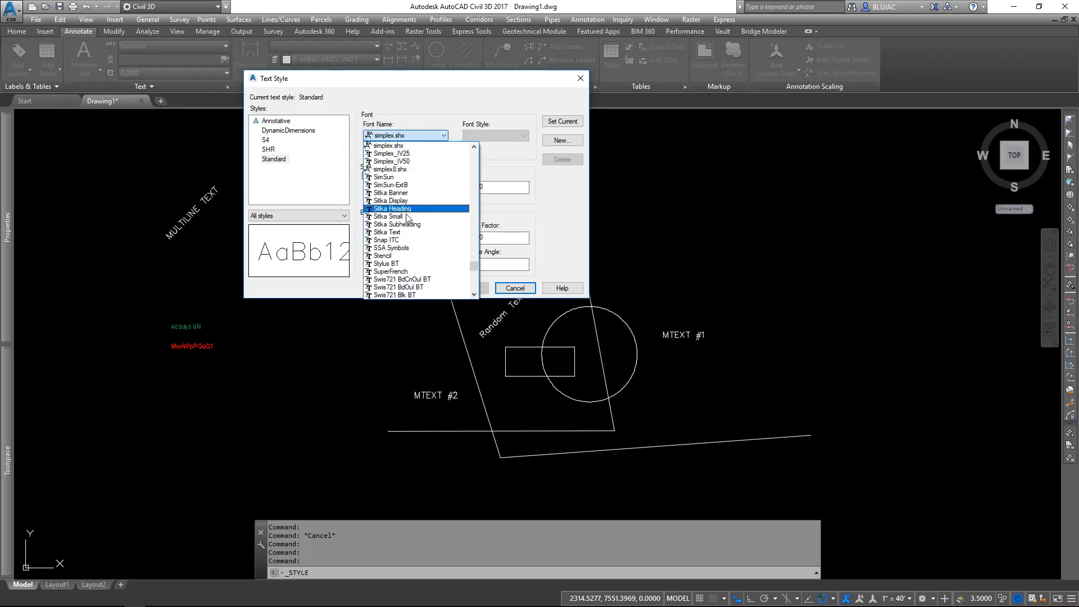
scroll(406, 245, up, 1)
scroll(406, 245, up, 20)
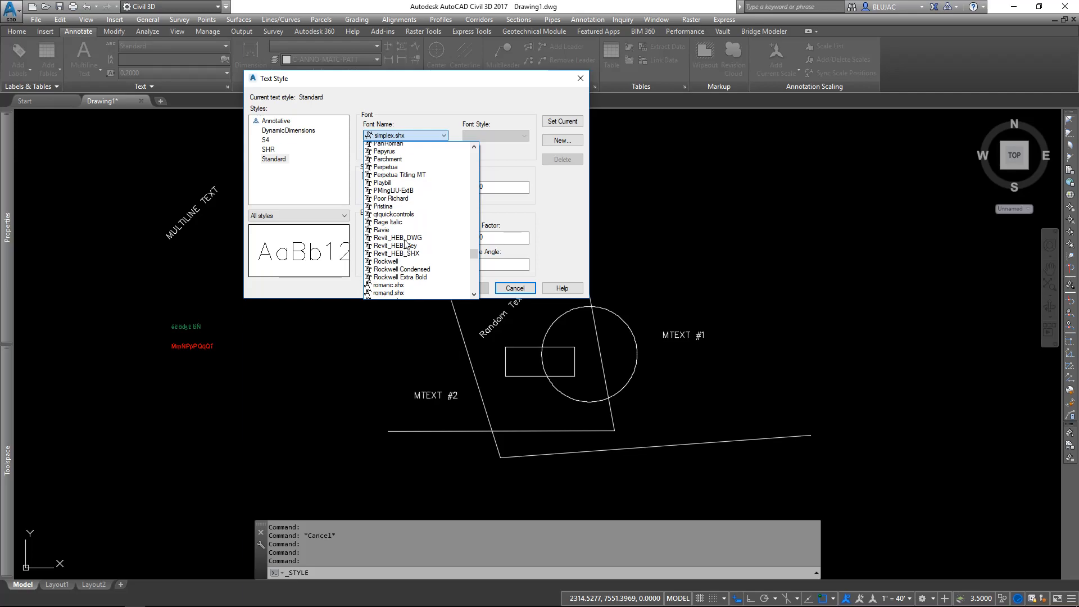
scroll(403, 240, up, 8)
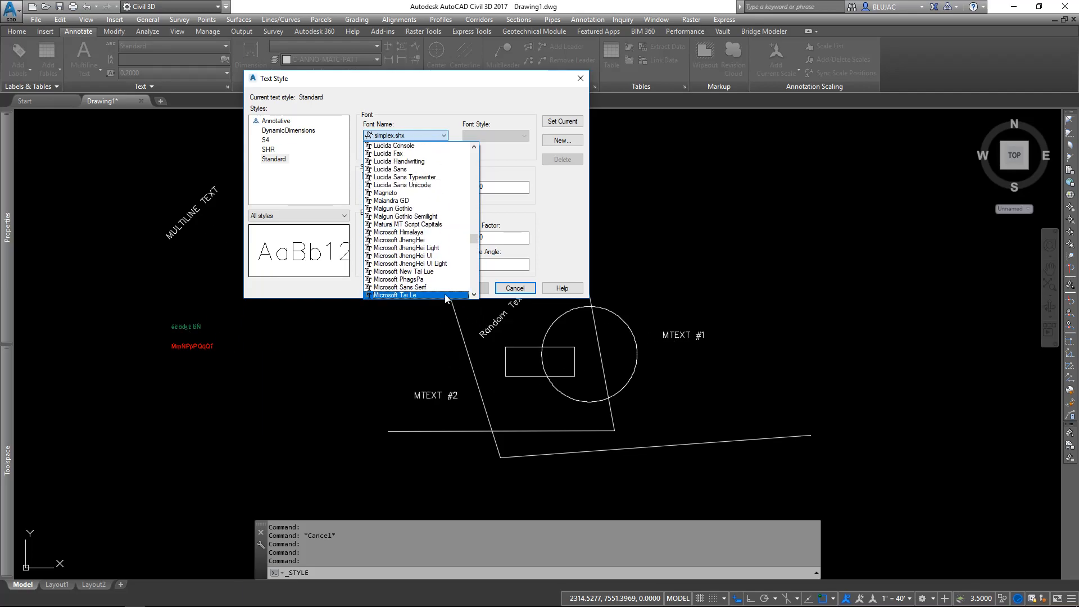
scroll(419, 227, up, 15)
scroll(419, 227, up, 10)
scroll(416, 203, up, 5)
click(410, 163)
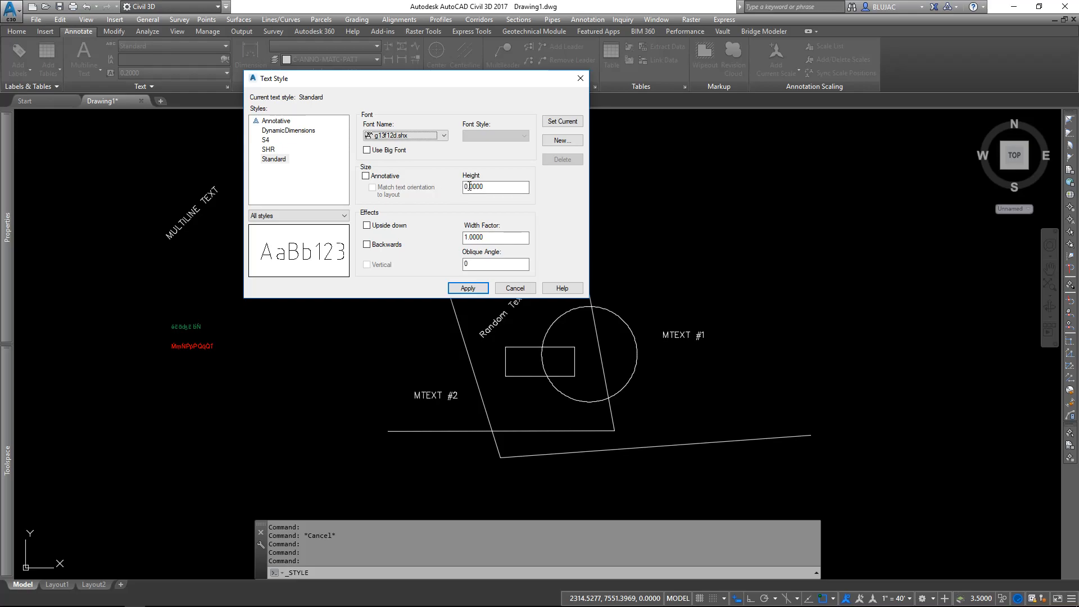
Step: Try the Annotative size option on the Standard text style and switch it off again
click(377, 178)
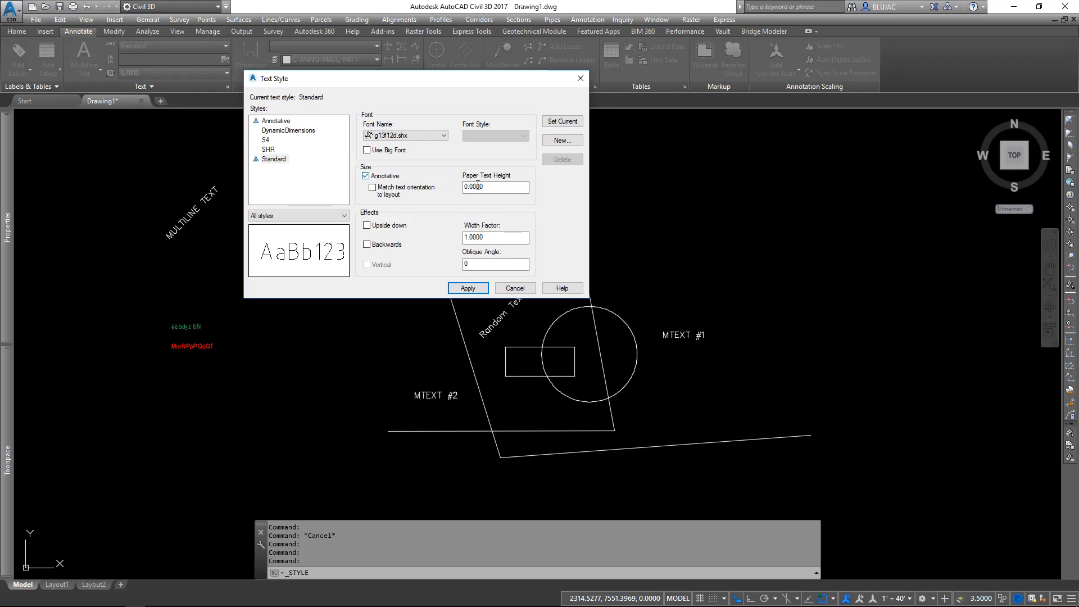
click(366, 176)
click(367, 176)
click(366, 176)
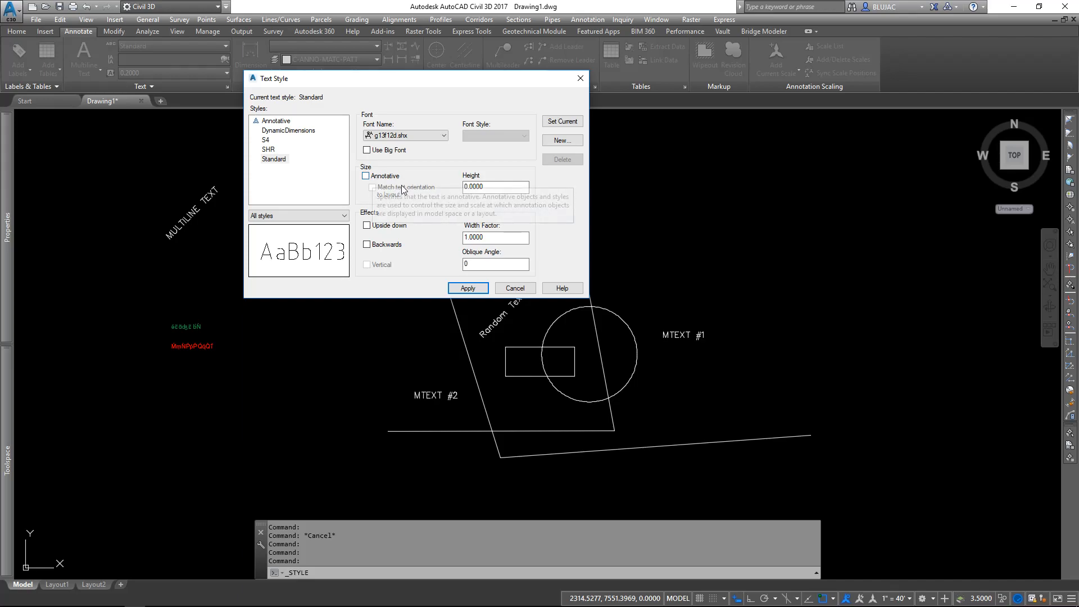
Step: Set the Standard text style as current, save its modifications and close the text style manager
click(557, 121)
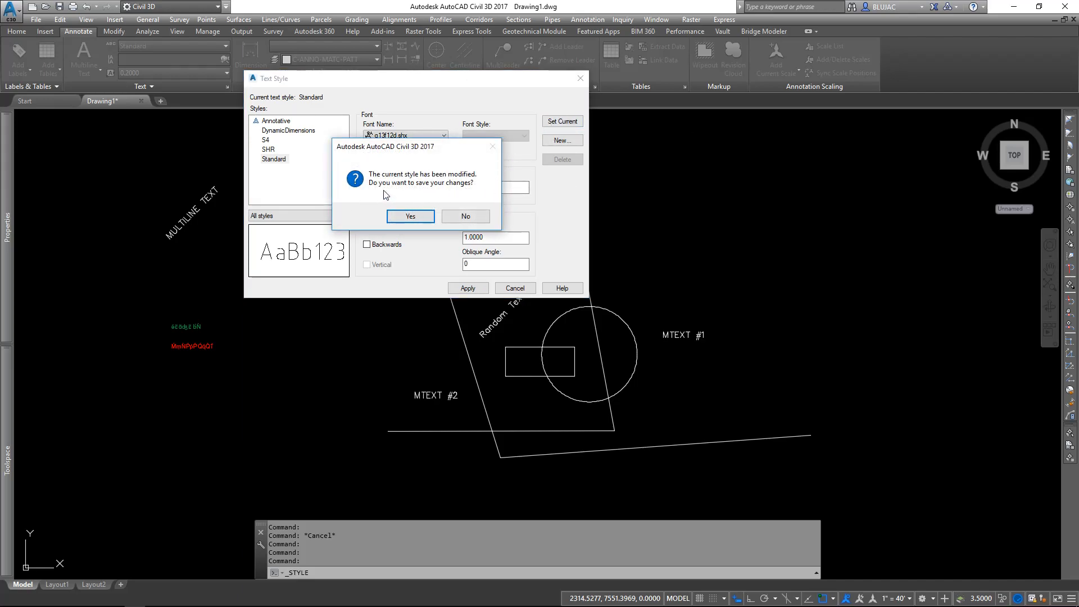
click(409, 216)
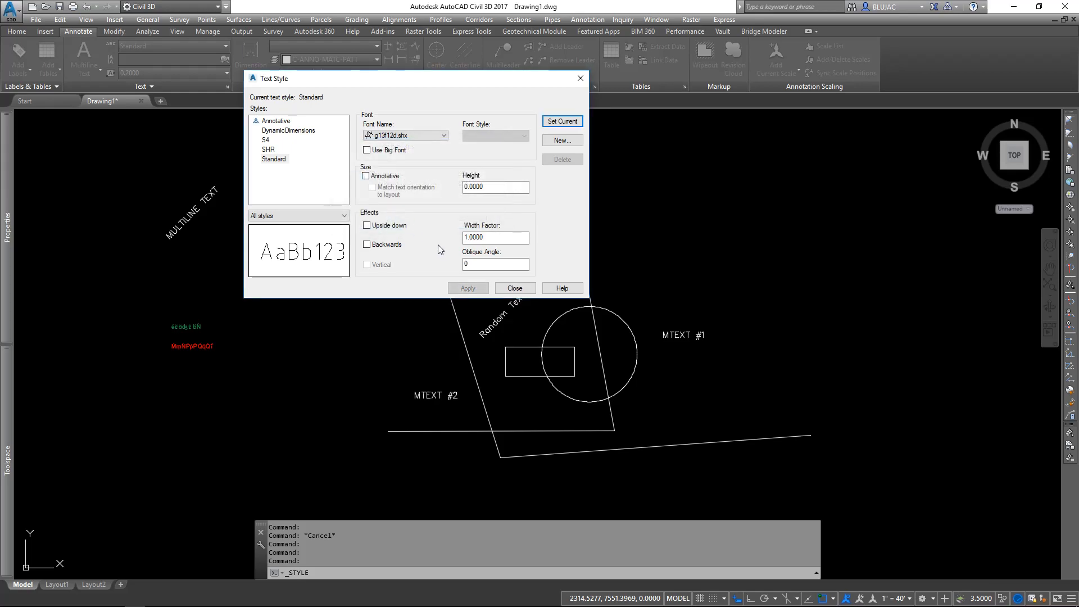
click(515, 288)
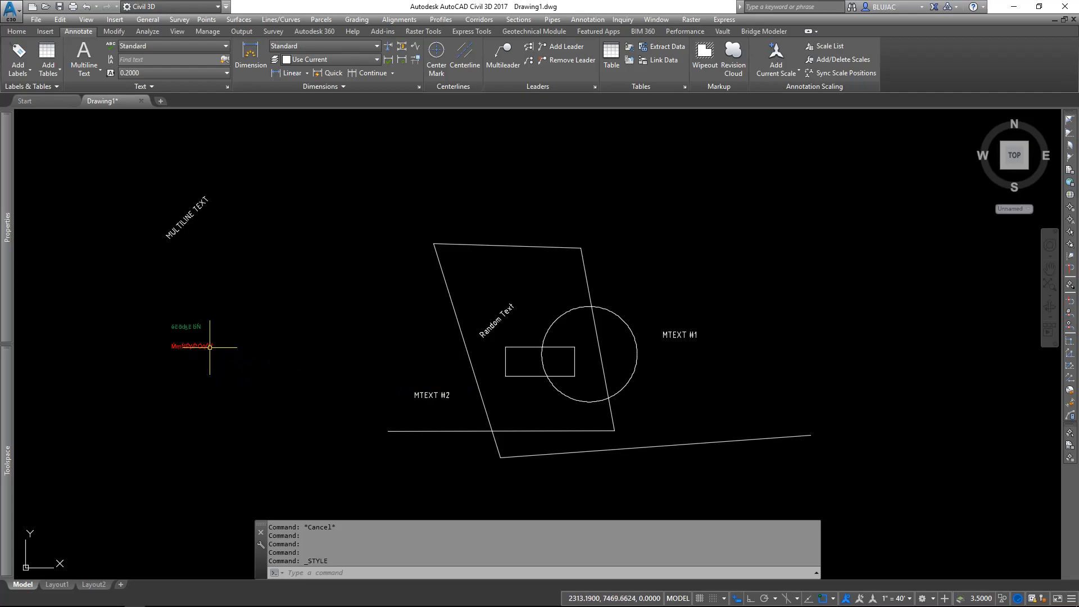
Step: Open the rotated "MULTILINE TEXT" in the text editor to check its style and font, and leave it unedited
double_click(189, 213)
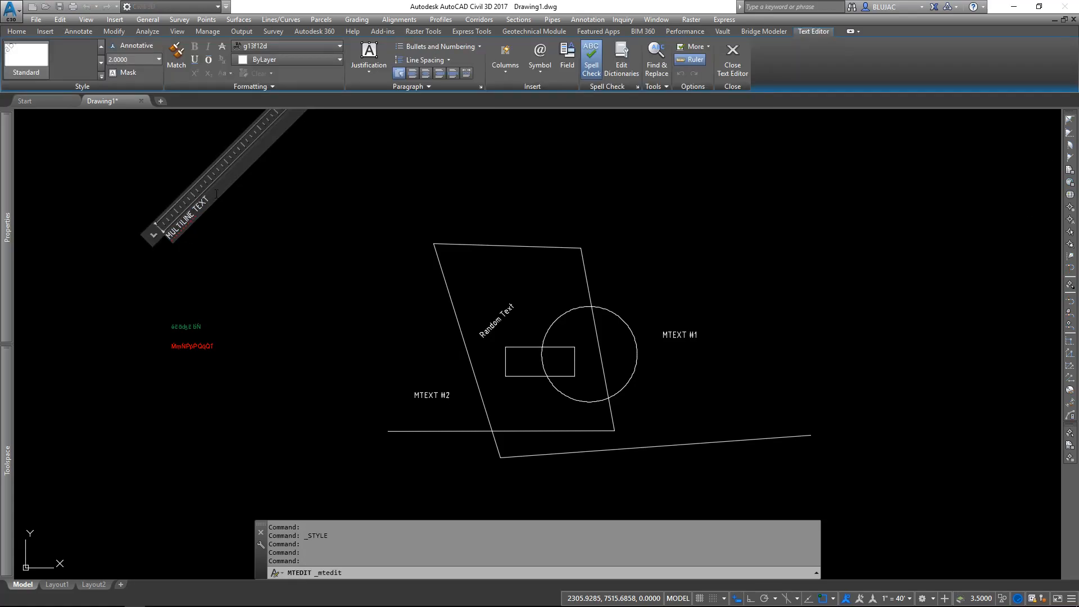
key(Escape)
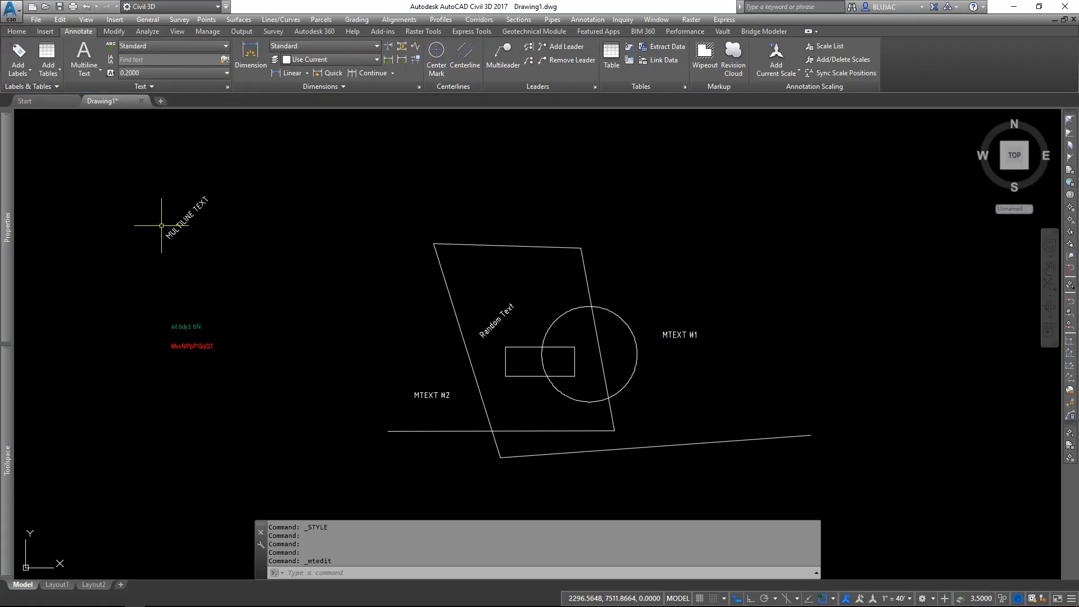
mouse_move(172, 228)
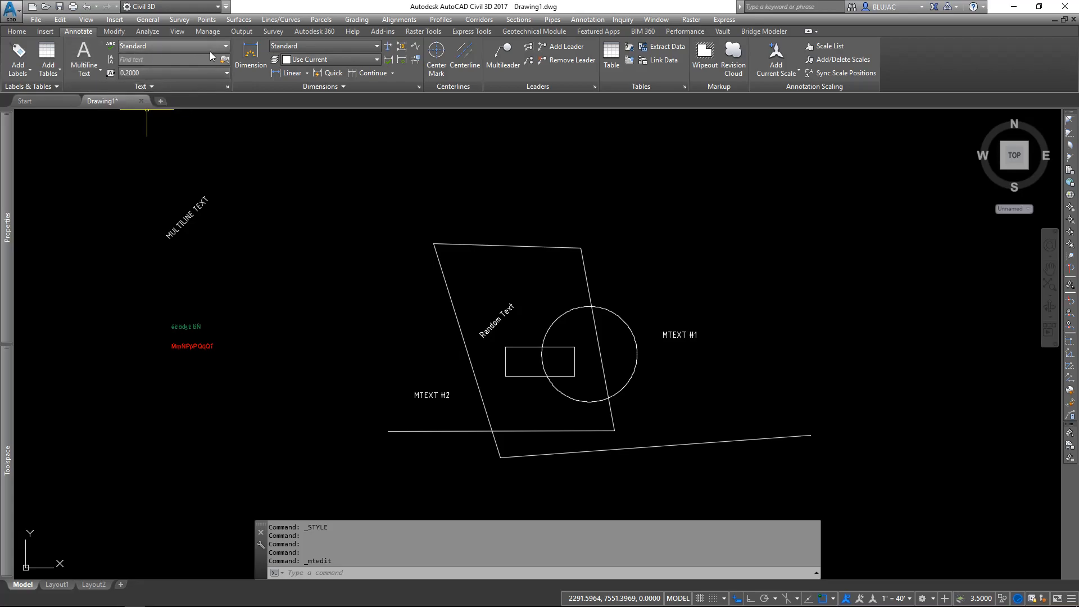
Step: Open the text style manager, look at the DynamicDimensions and SHR styles, and select the Standard style
click(153, 49)
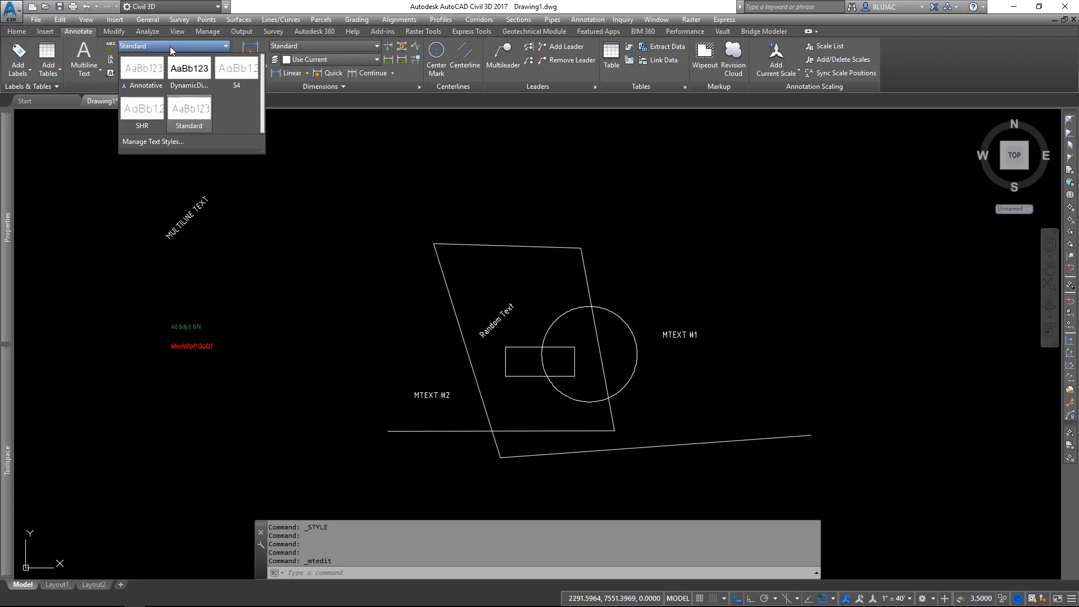
click(176, 143)
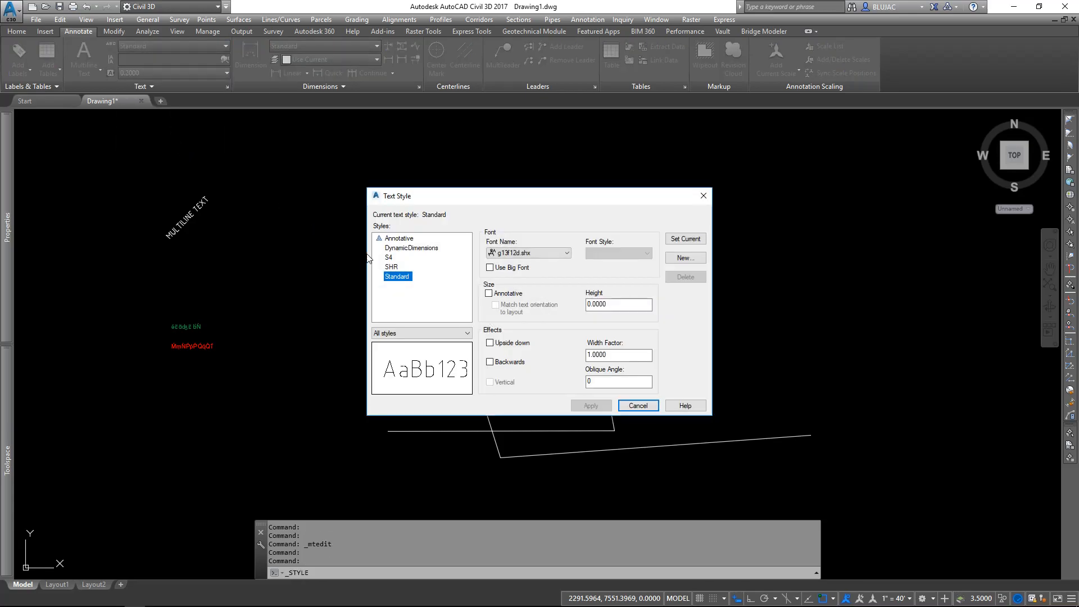
click(397, 276)
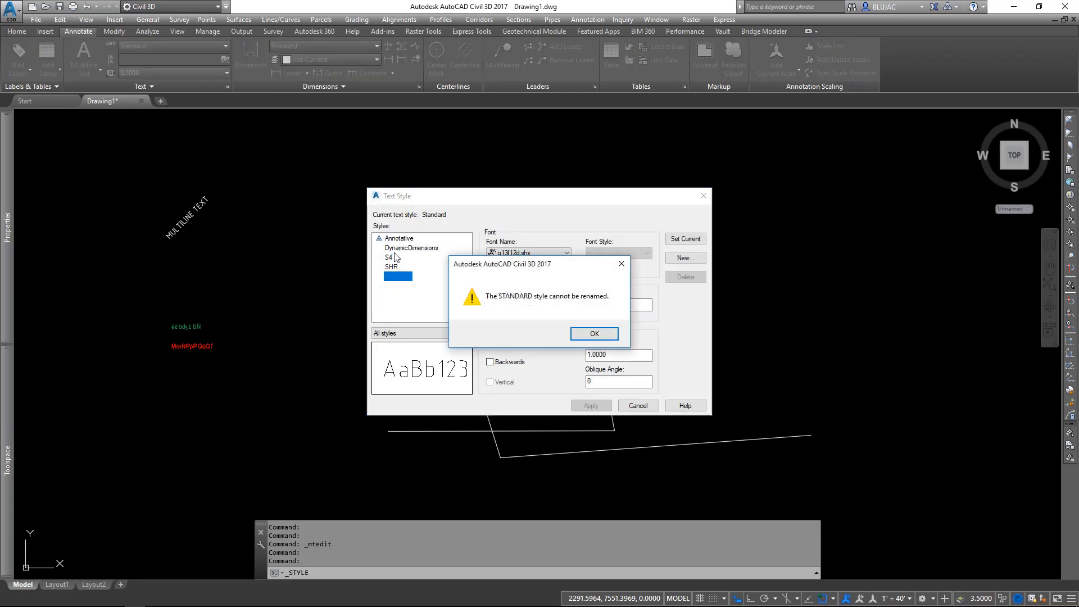
click(594, 334)
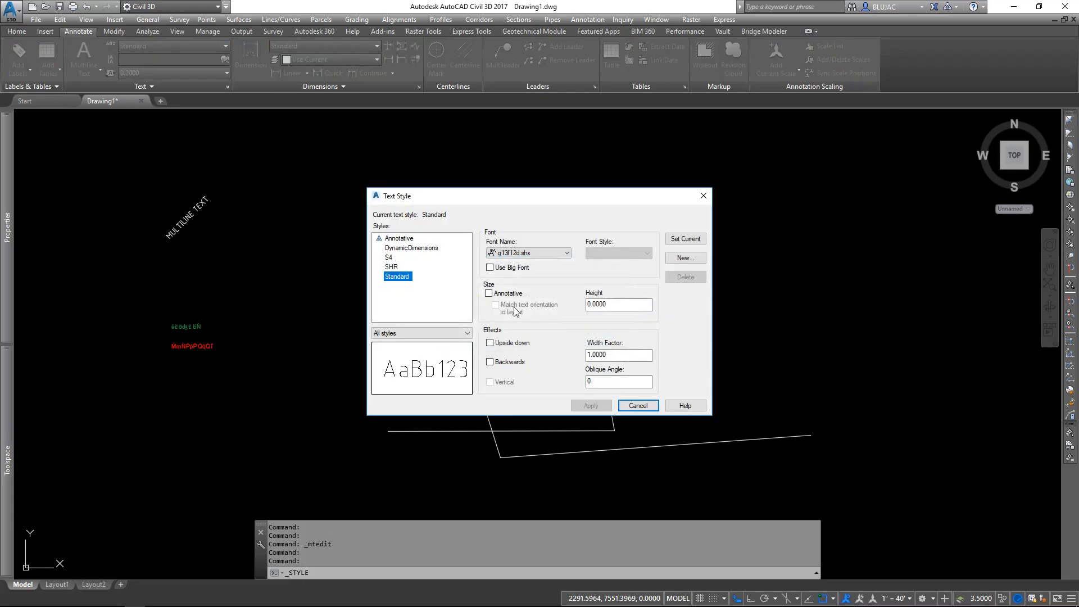
click(403, 247)
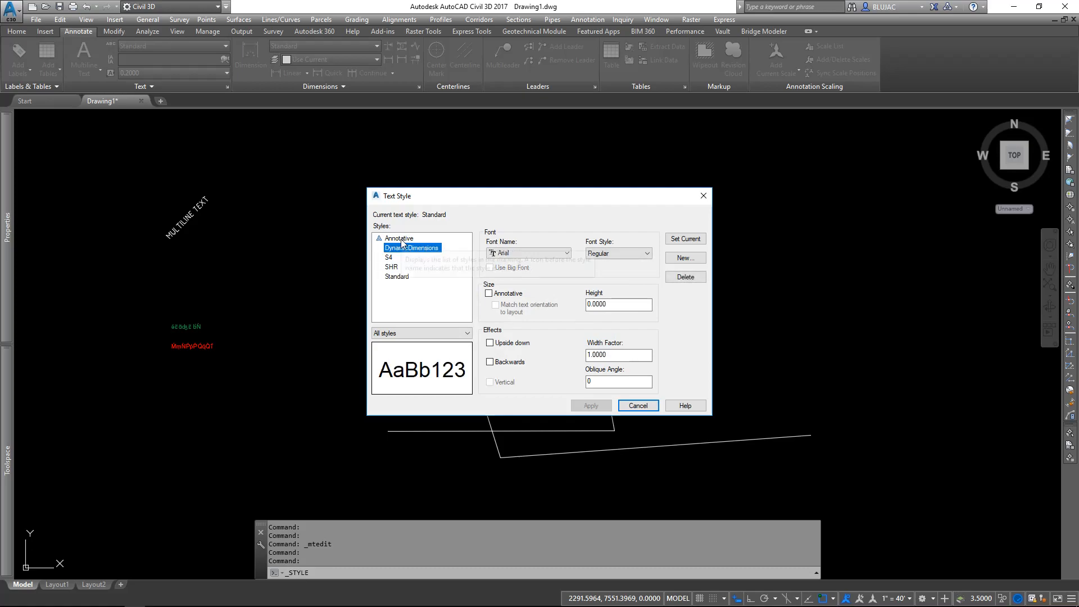
click(394, 267)
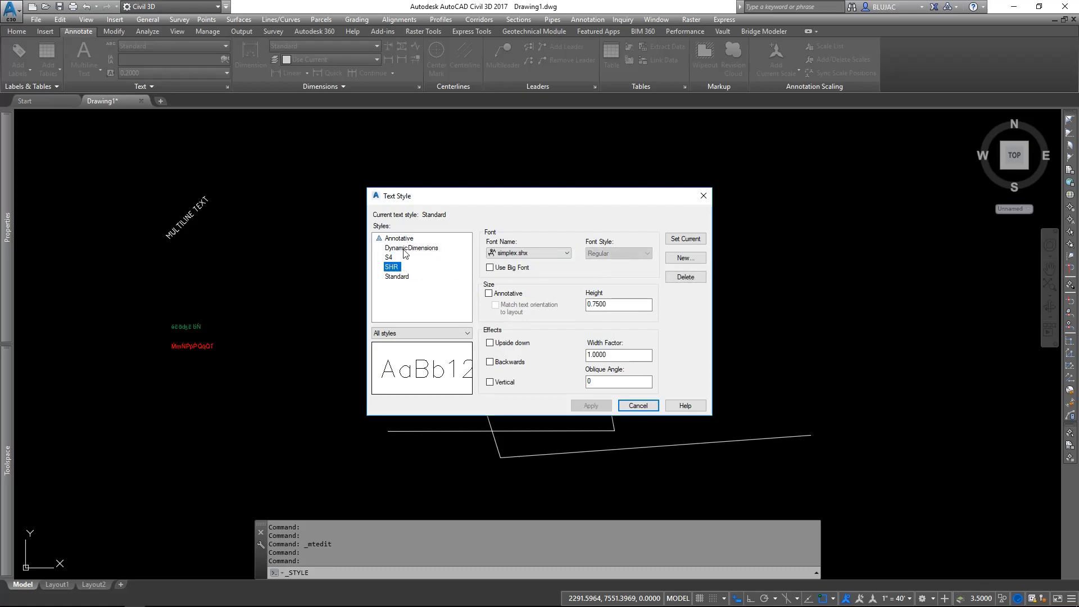
click(396, 277)
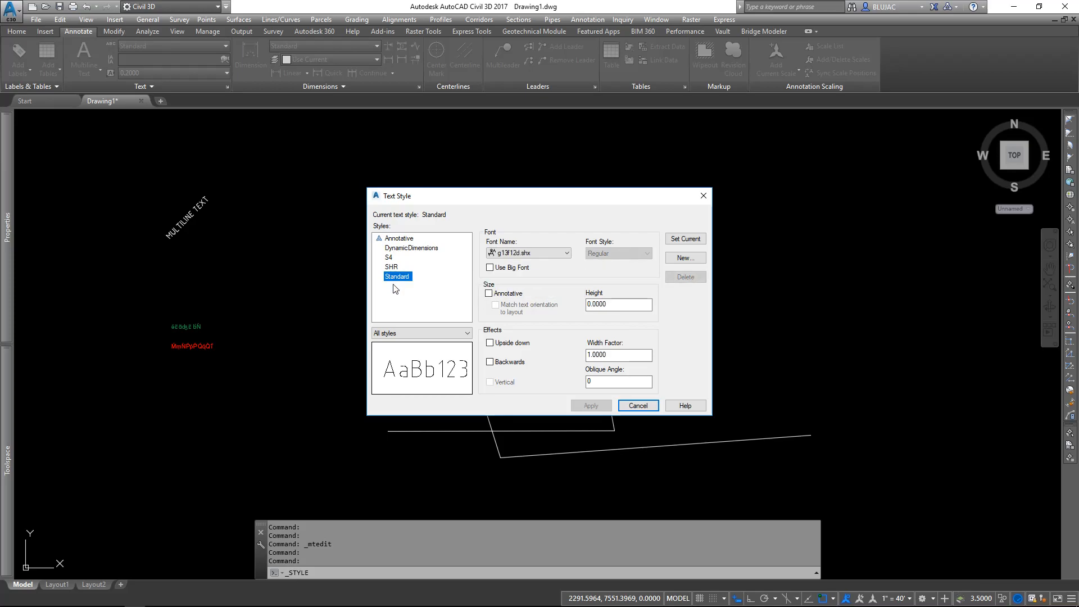
Step: Set the font of the Standard text style to Gadugi, apply the change and close the text style manager
click(537, 254)
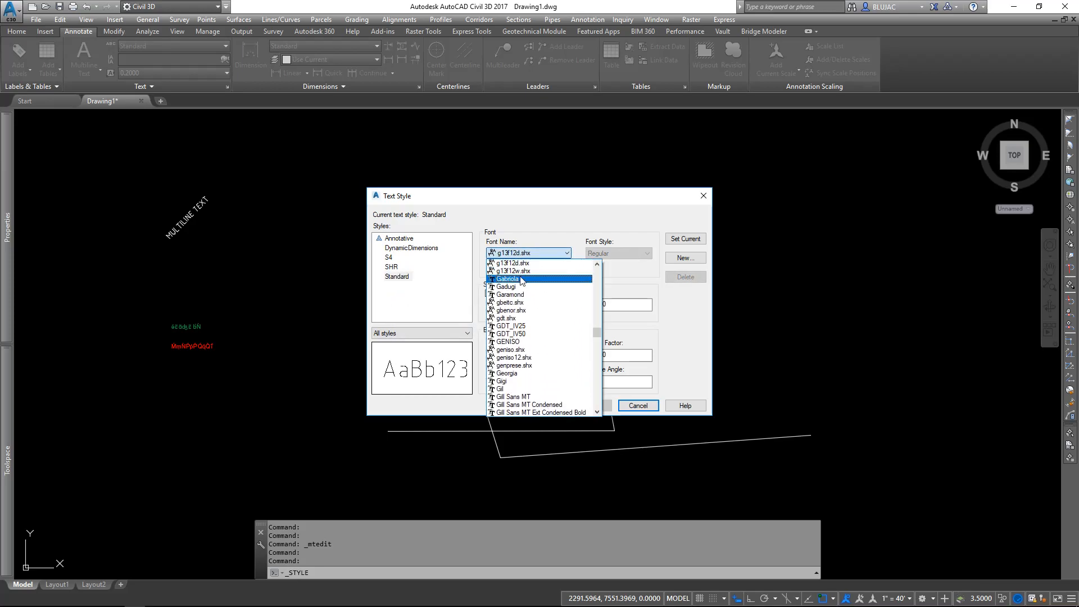
click(516, 287)
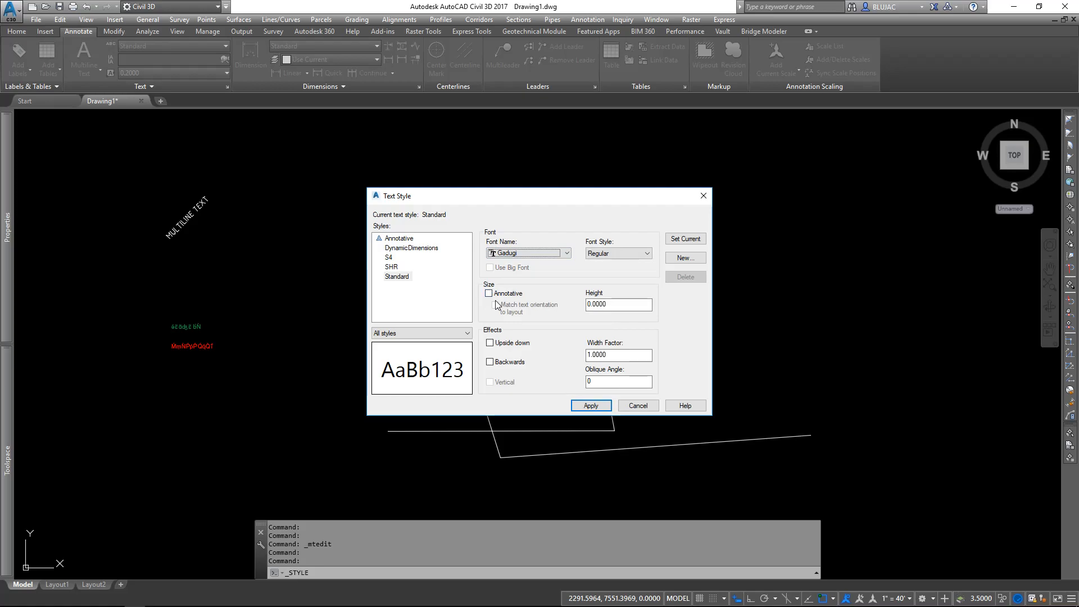
click(391, 279)
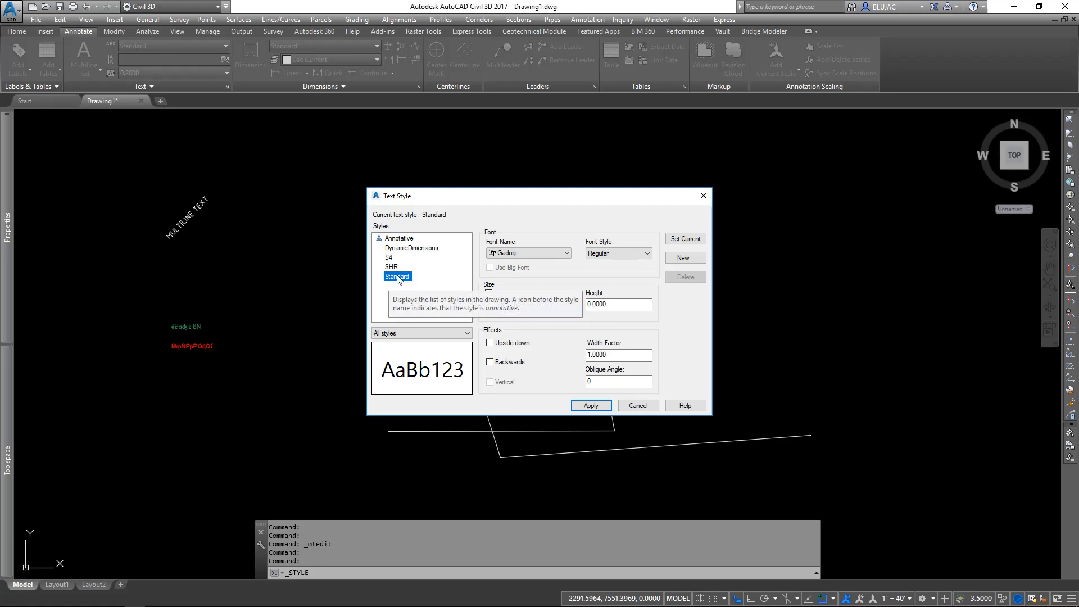
click(508, 253)
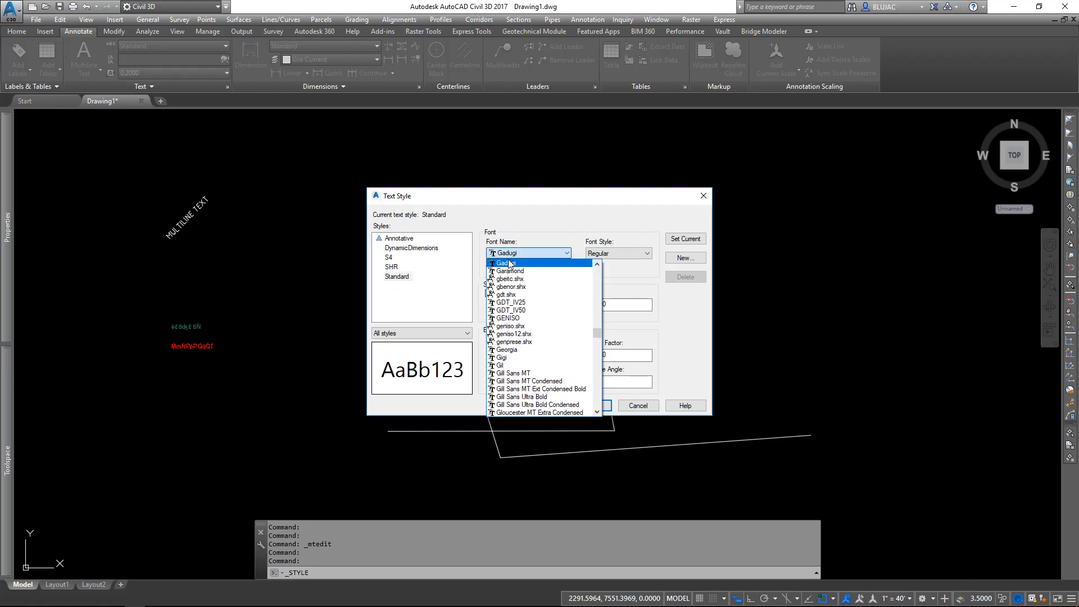
click(509, 264)
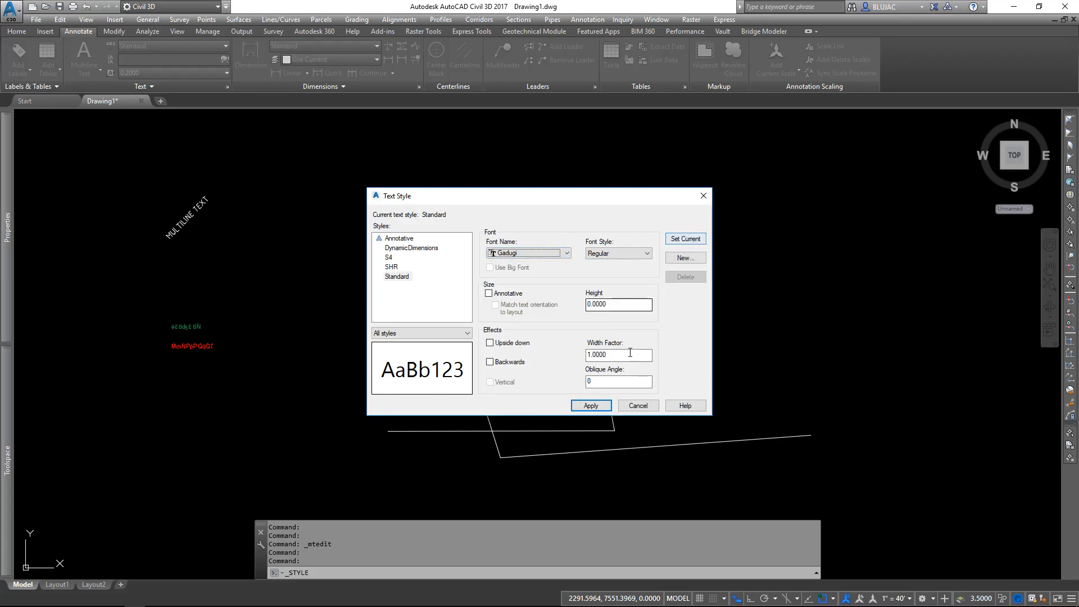
click(591, 406)
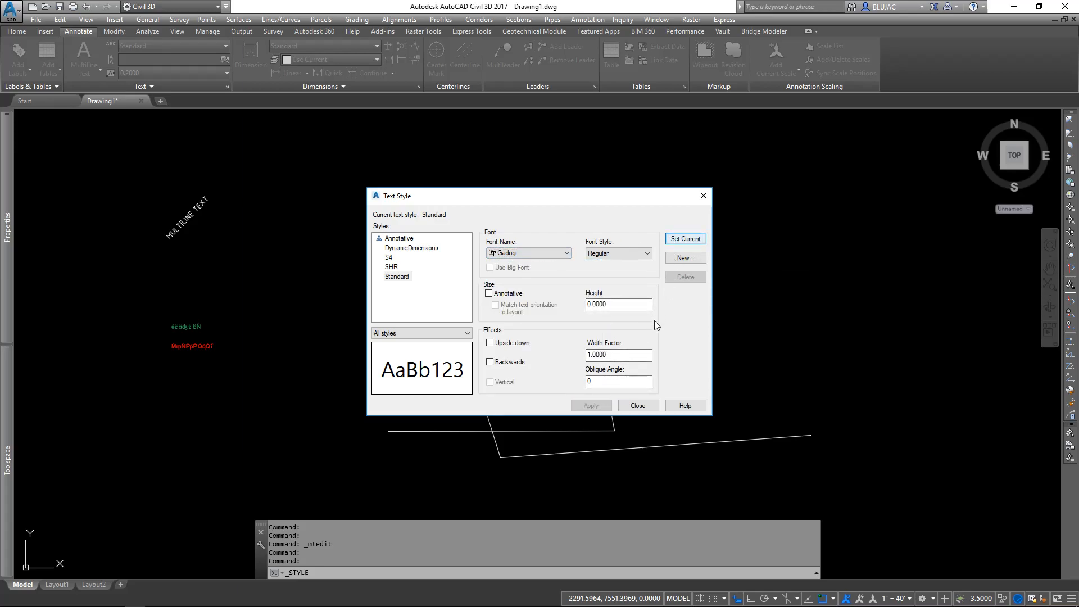
click(640, 406)
click(427, 396)
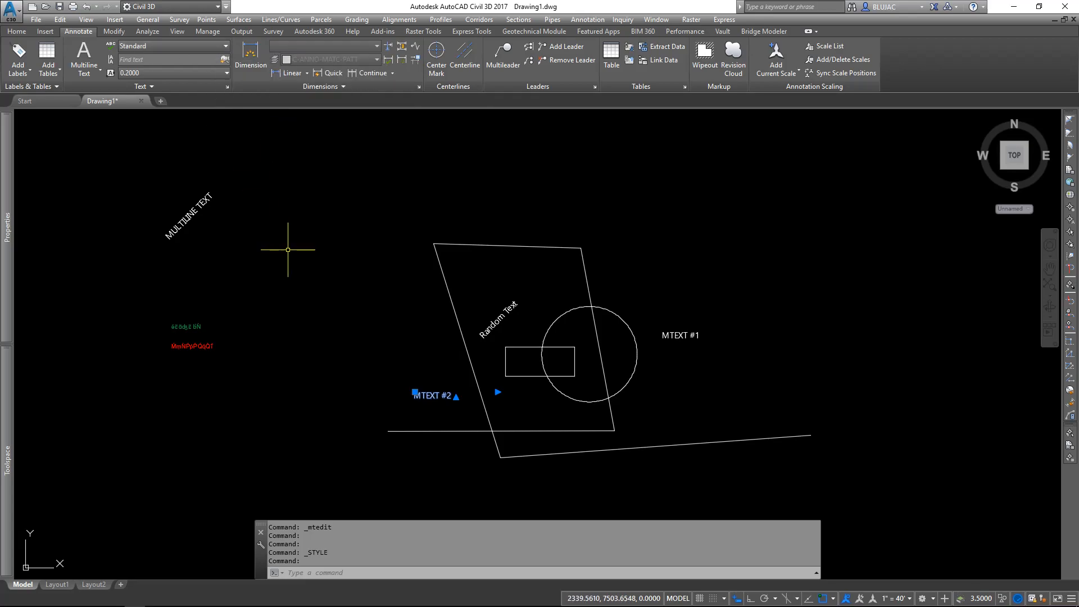
key(Escape)
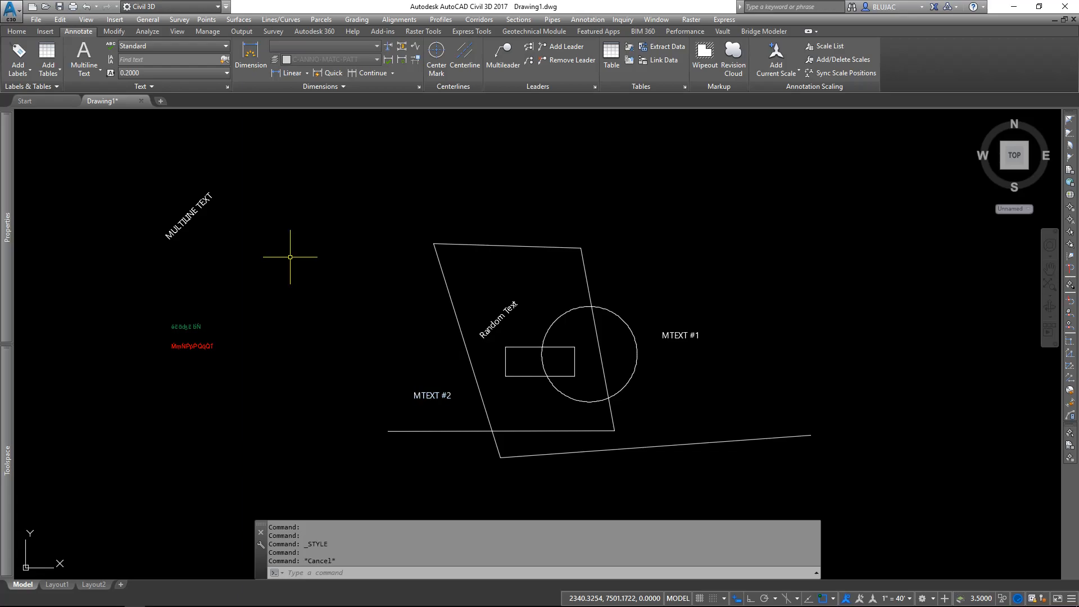
Step: Open the properties of the slanted "MULTILINE TEXT" and set its rotation to 135
scroll(290, 257, down, 3)
scroll(296, 256, up, 3)
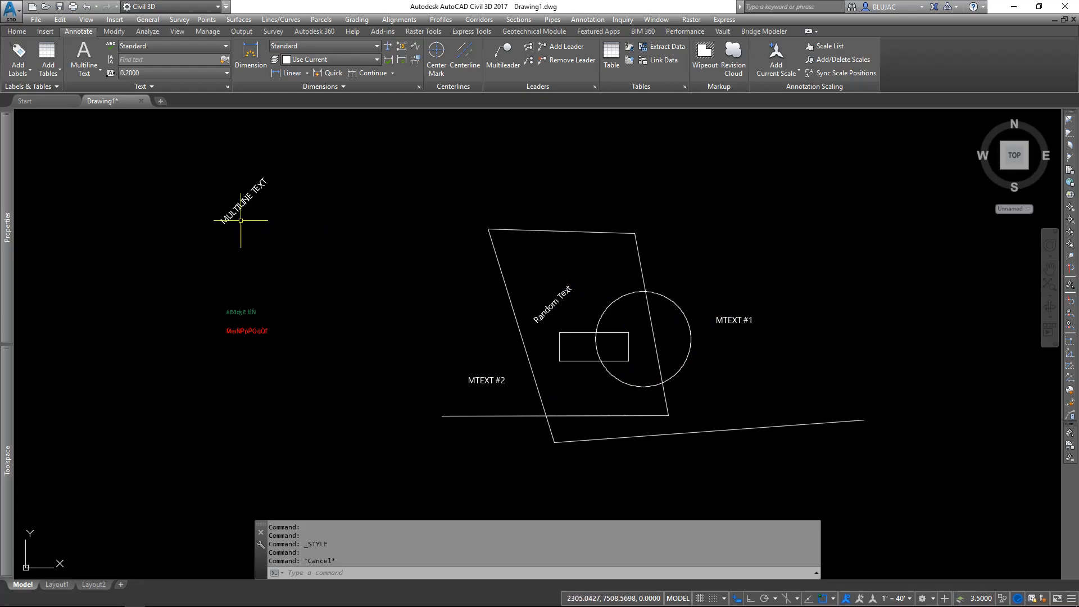
mouse_move(230, 221)
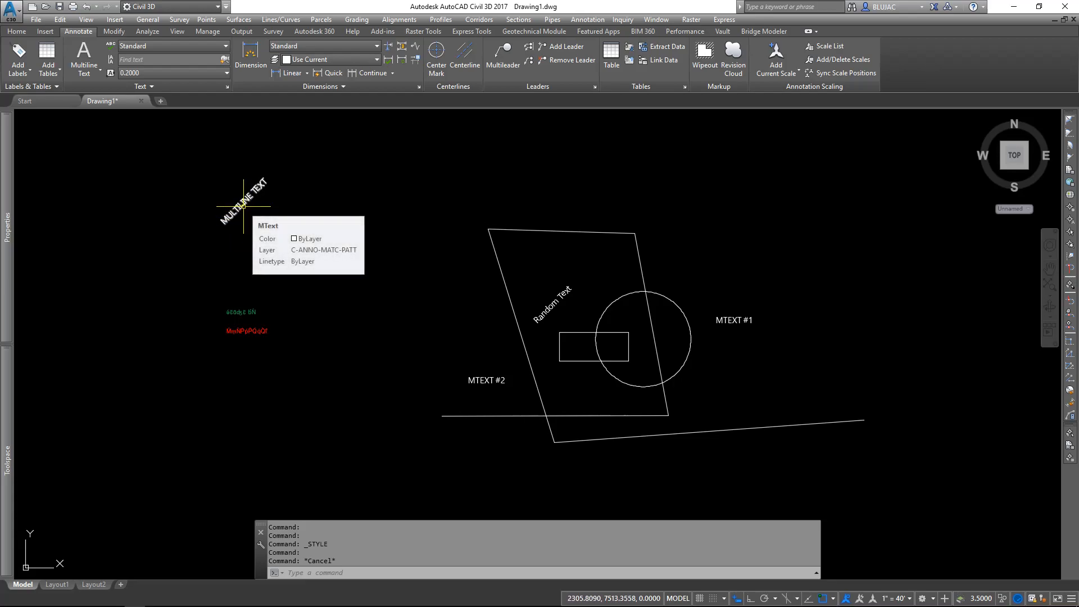
click(243, 206)
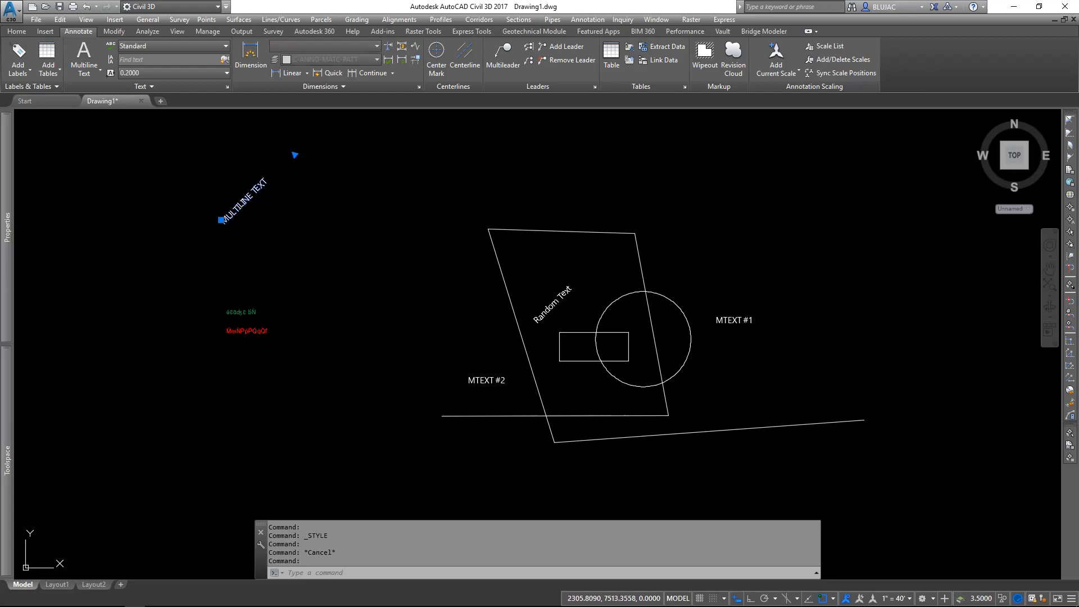
right_click(295, 224)
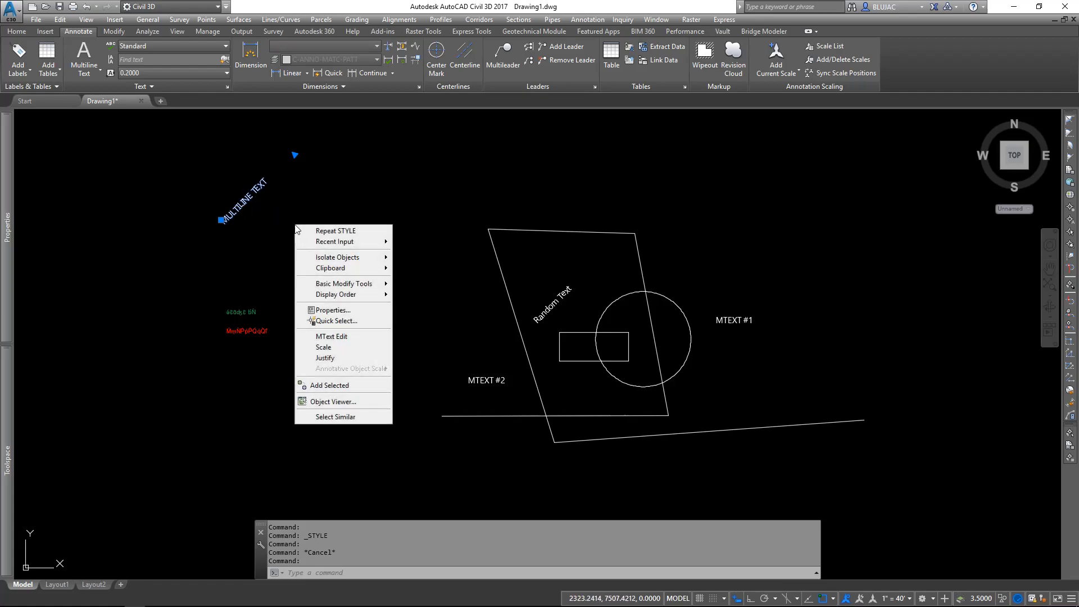
click(325, 310)
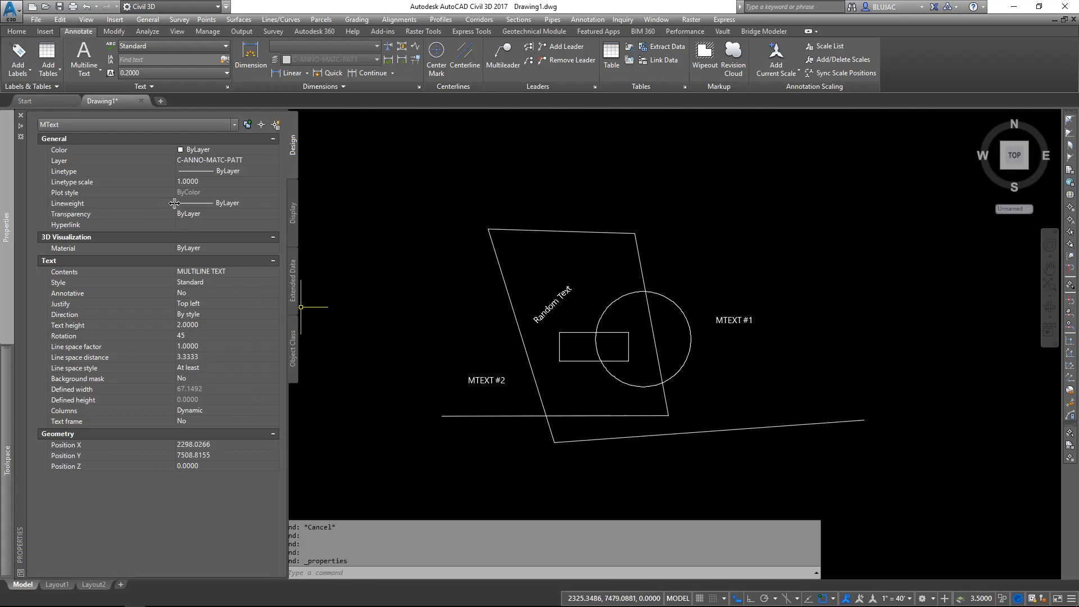
click(189, 336)
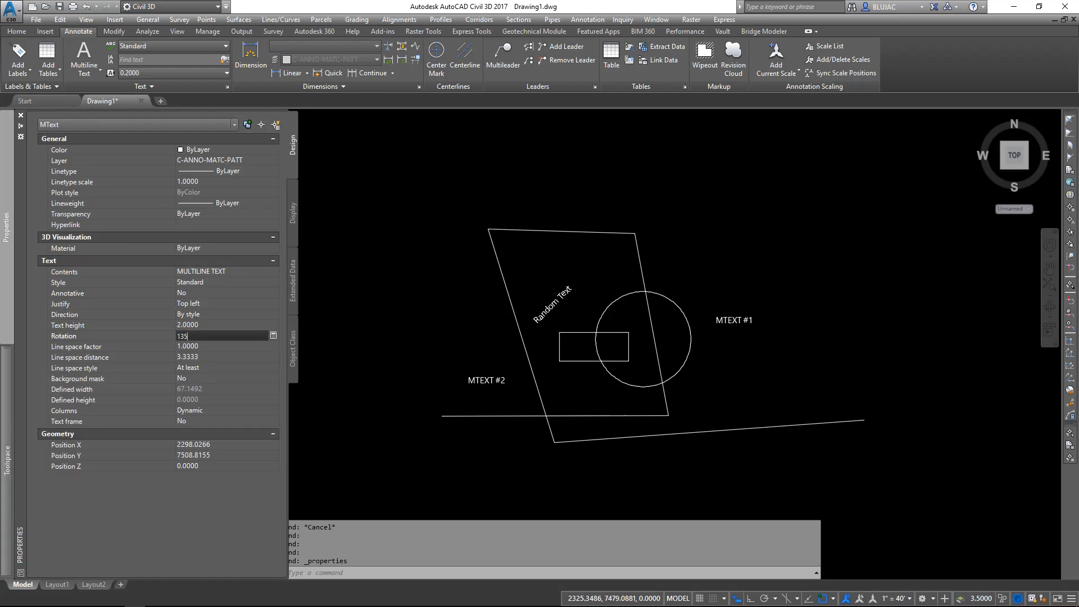
text(135)
key(Return)
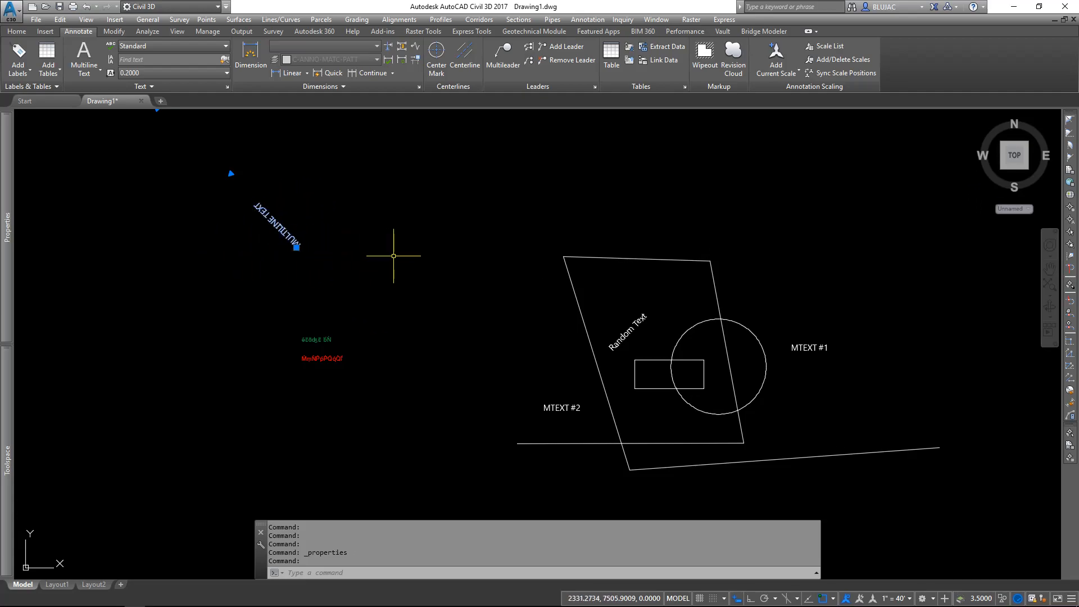
Step: Turn on Ortho and draw a vertical polyline segment just beside the start of the "MULTILINE TEXT"
key(Escape)
key(F8)
text(PL)
key(Return)
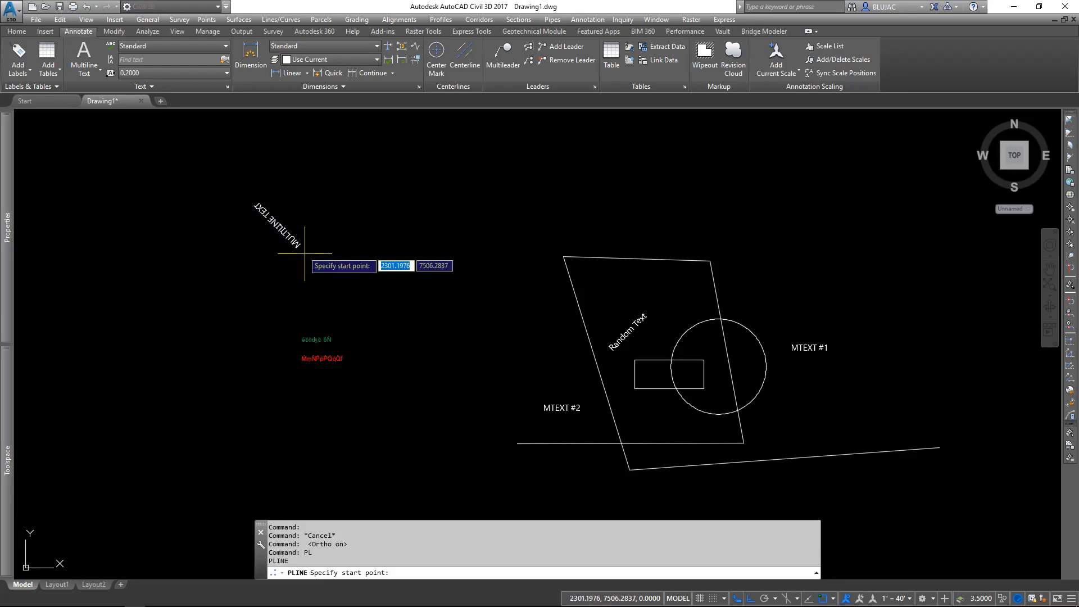
click(305, 284)
text(v)
key(Return)
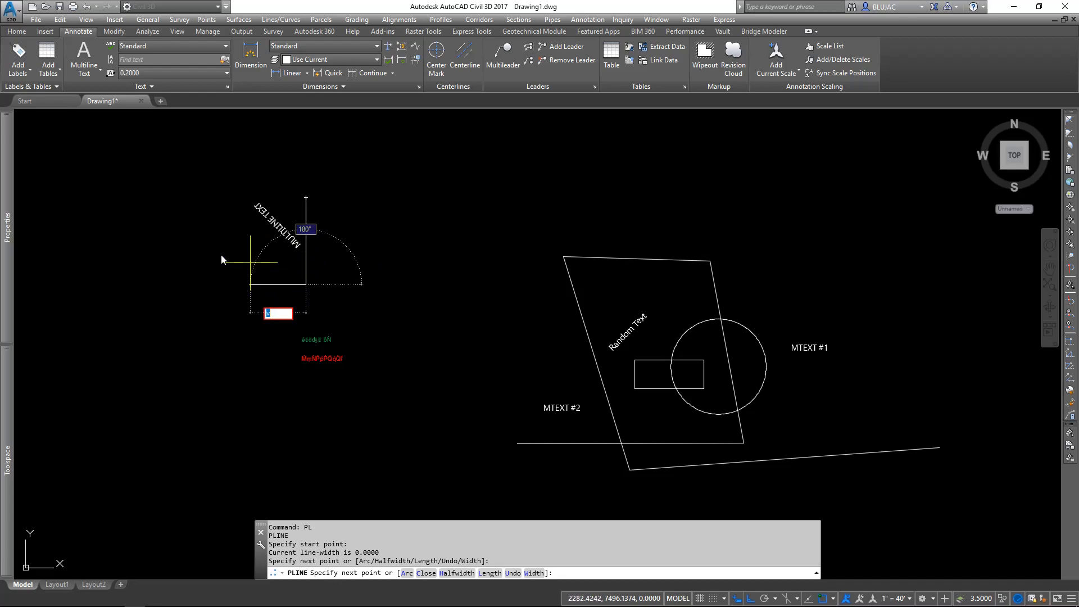
key(Escape)
key(Escape)
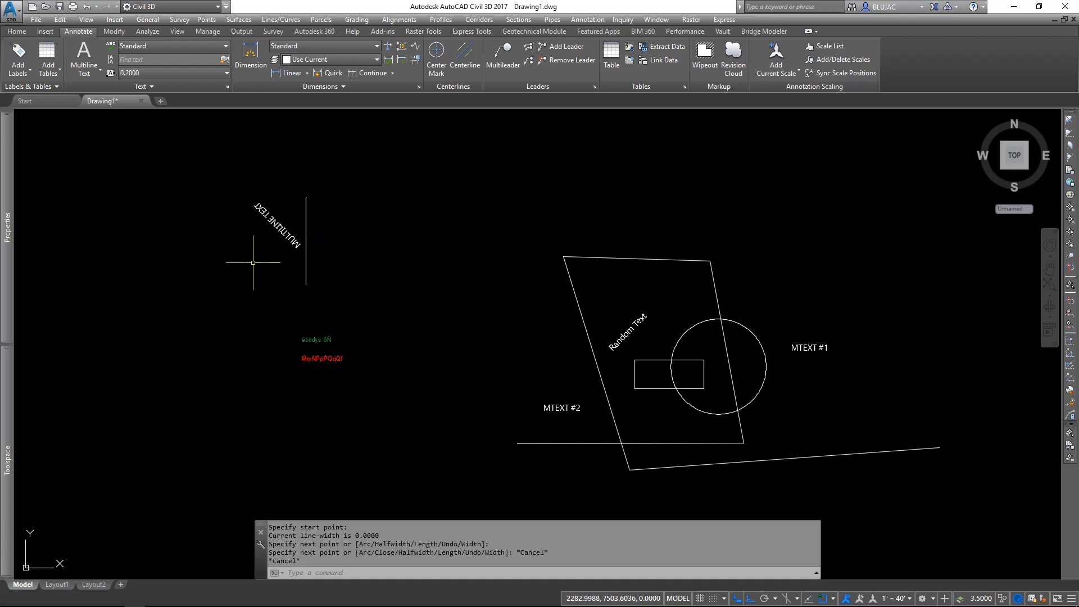
Step: Draw a horizontal polyline across the vertical line beside the "MULTILINE TEXT" to form a cross of axes
text(pl)
key(Return)
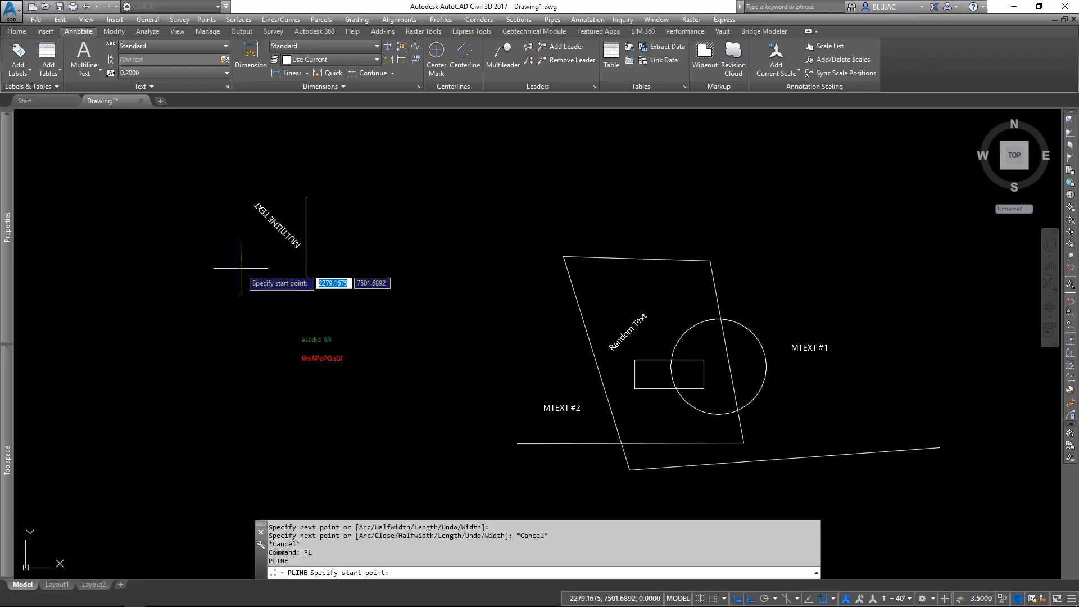
click(244, 253)
click(359, 253)
key(Return)
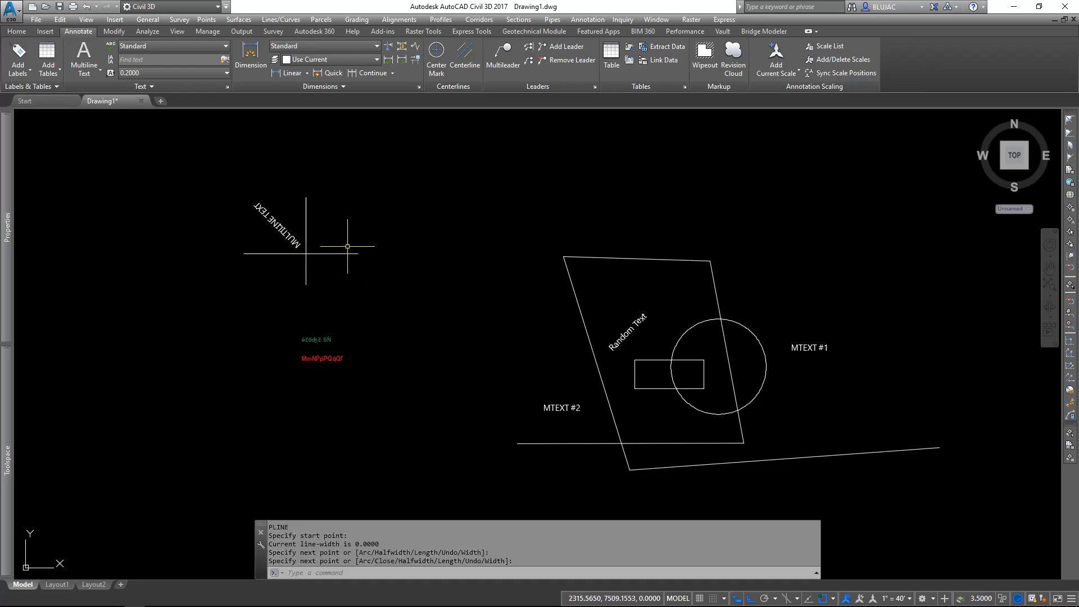
double_click(282, 228)
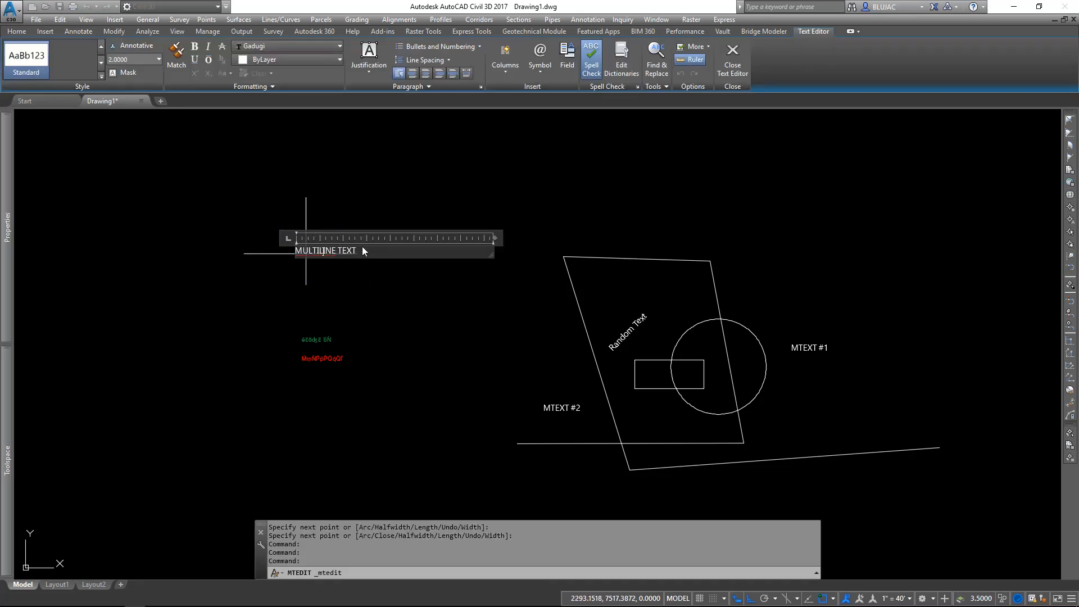
drag(366, 251, 134, 237)
mouse_move(10, 242)
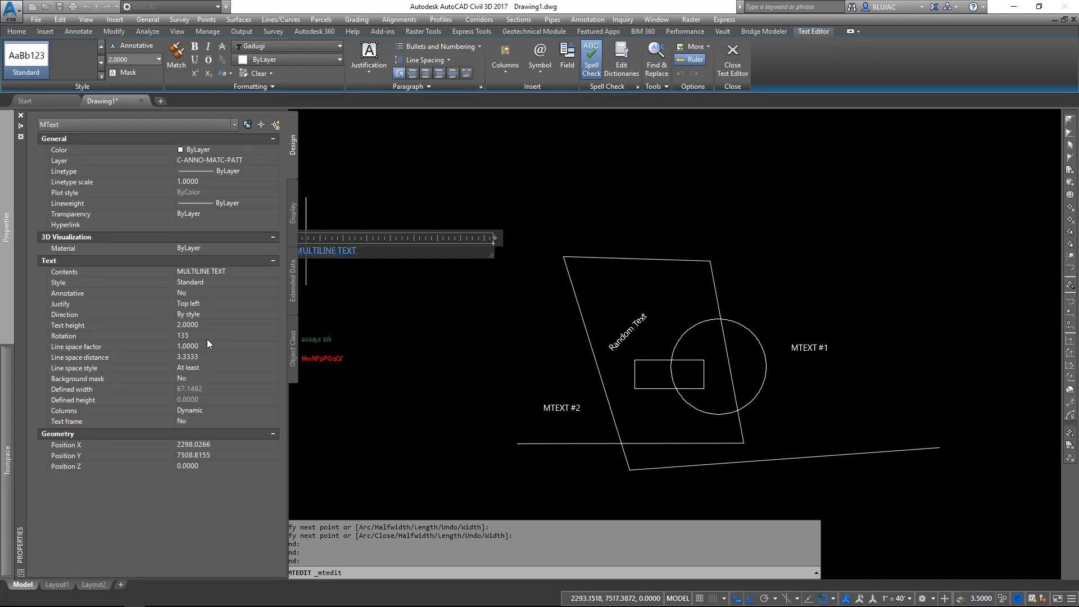
key(Escape)
key(Escape)
Step: Set the rotation of the "MULTILINE TEXT" beside the crossed lines to 0
click(287, 240)
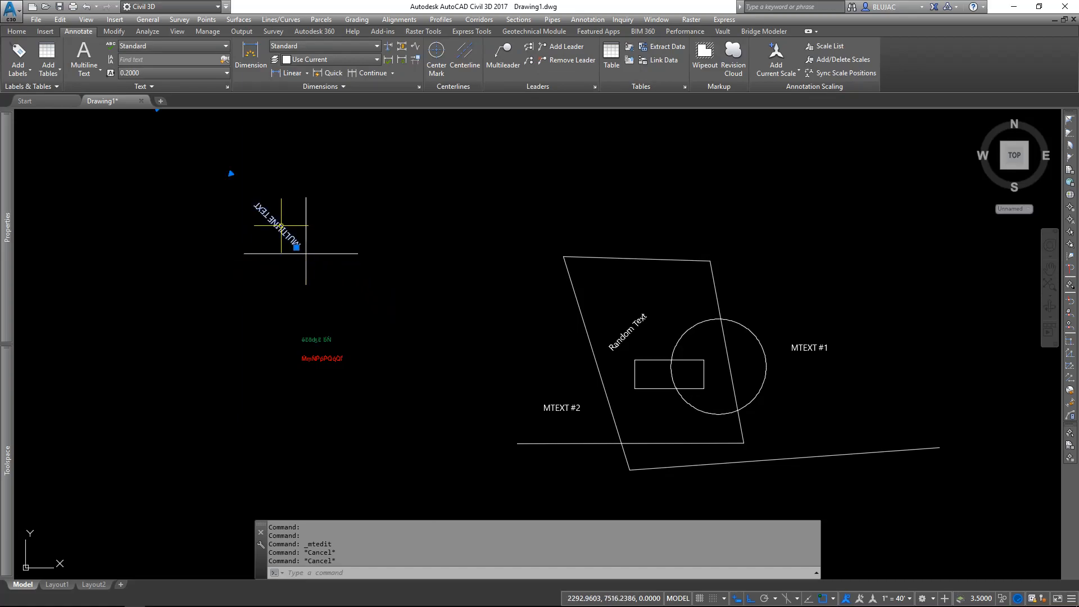
mouse_move(8, 242)
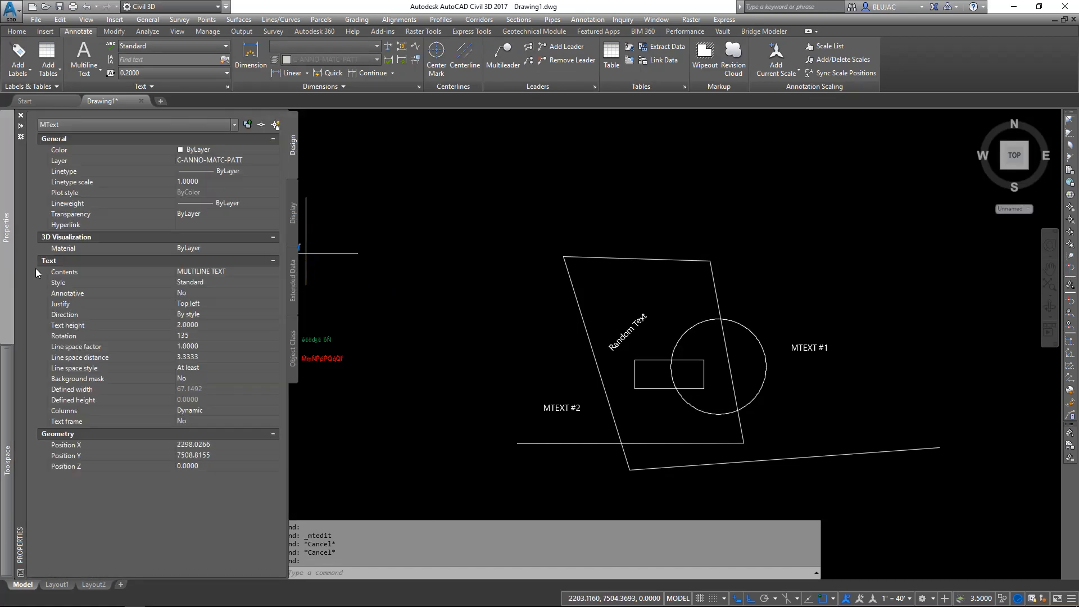
click(193, 334)
text(0)
key(Return)
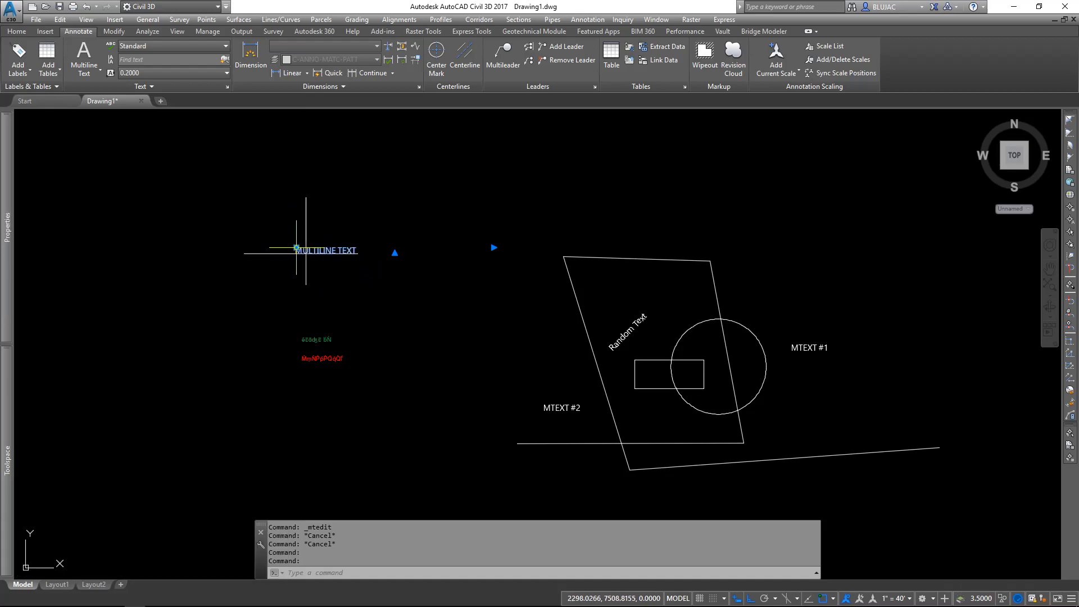
Step: Move the "MULTILINE TEXT" horizontally so its insertion point sits on the vertical reference line
click(296, 247)
scroll(316, 259, up, 5)
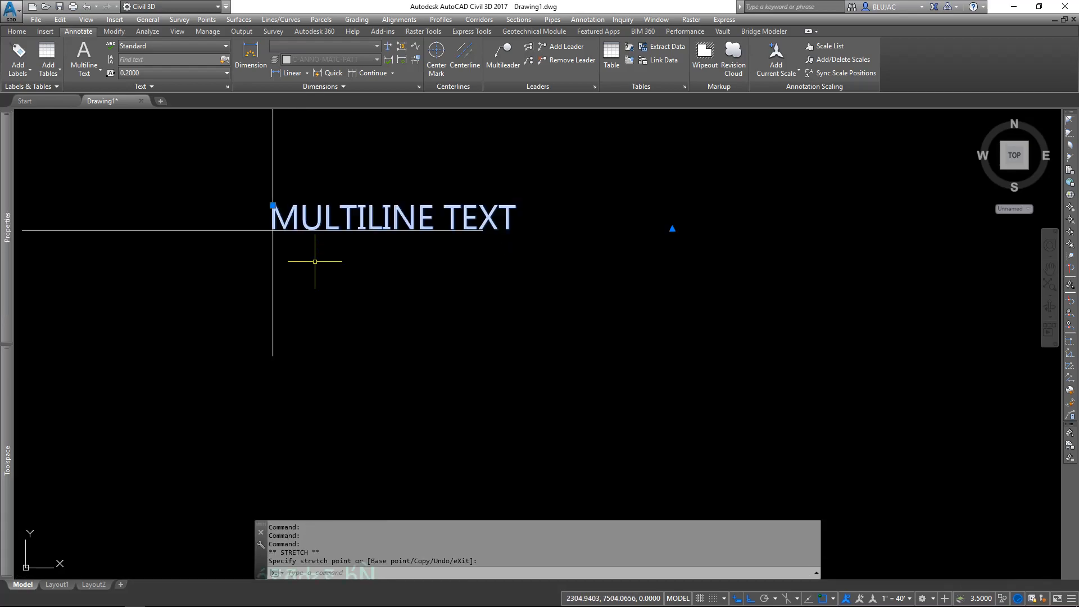
scroll(342, 260, down, 2)
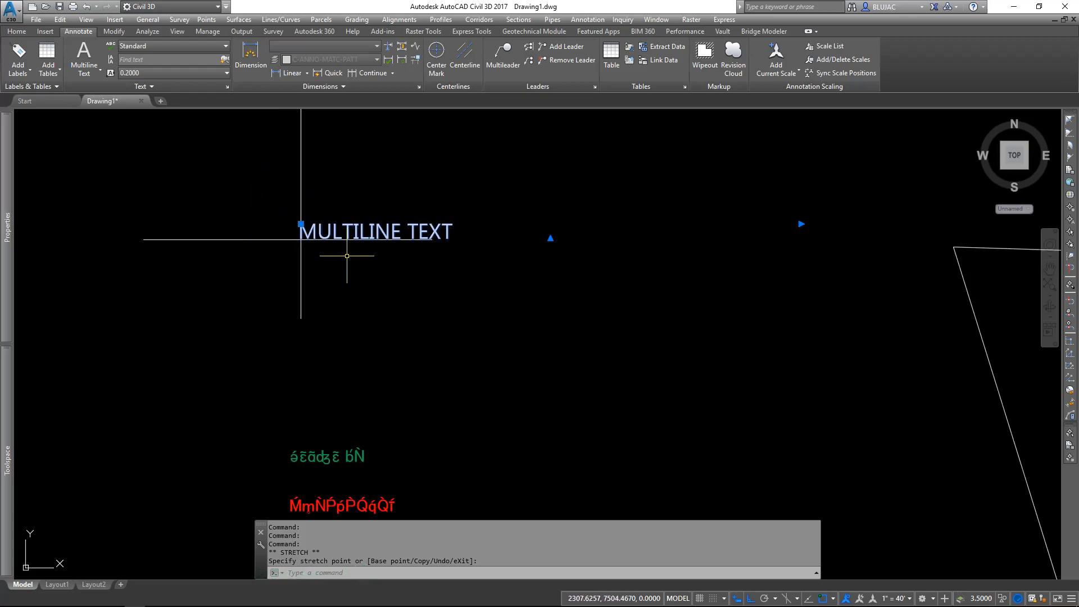
middle_drag(342, 259, 404, 328)
Step: Set the rotation of the "MULTILINE TEXT" at the reference axes to 45, and briefly select the horizontal axis as the angle's baseline
mouse_move(8, 251)
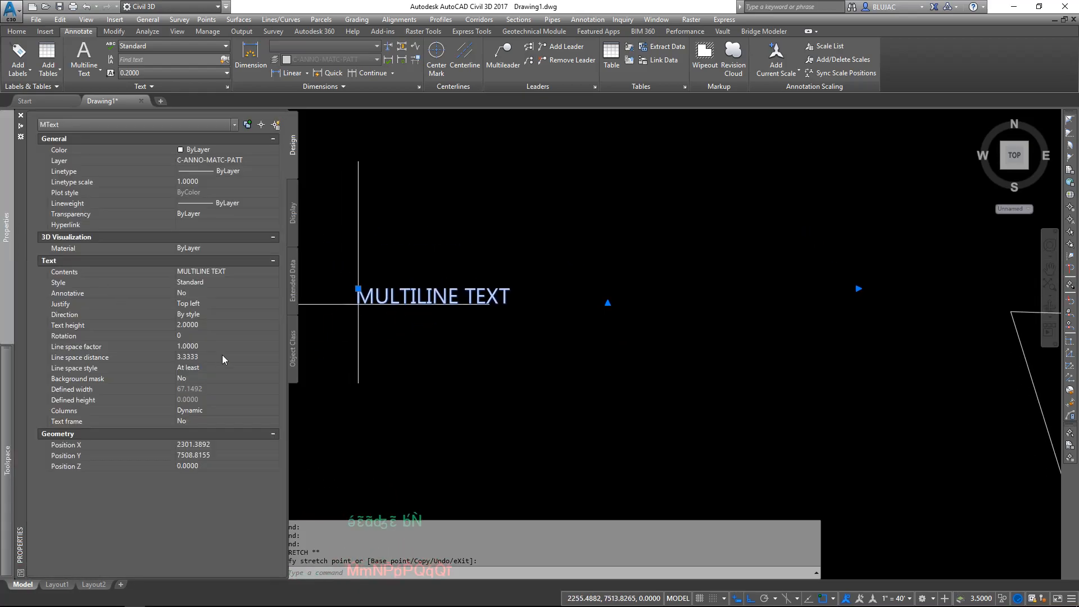
click(215, 334)
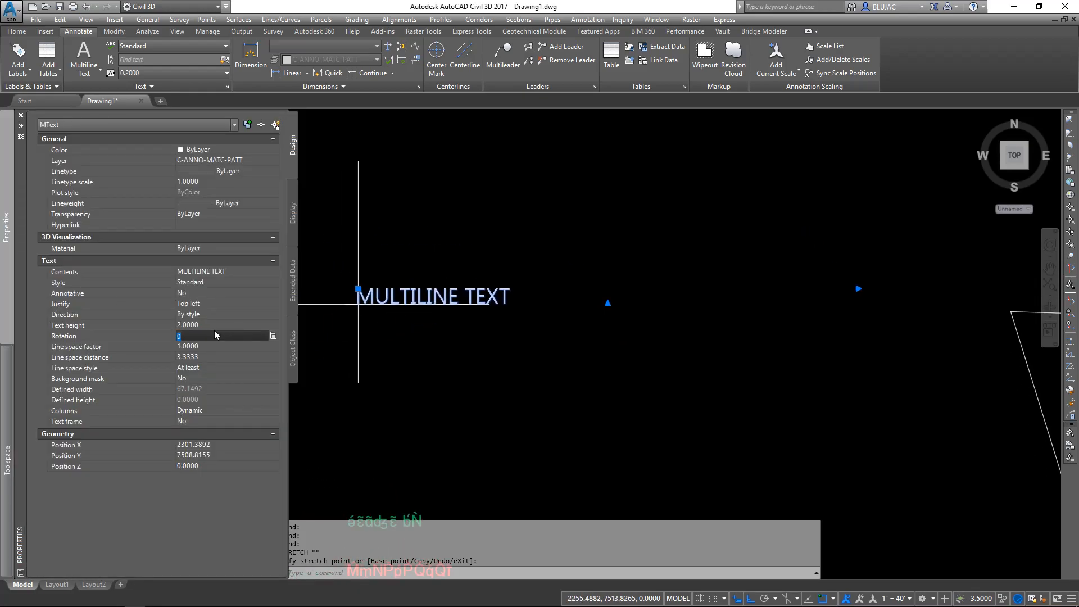
key(Tab)
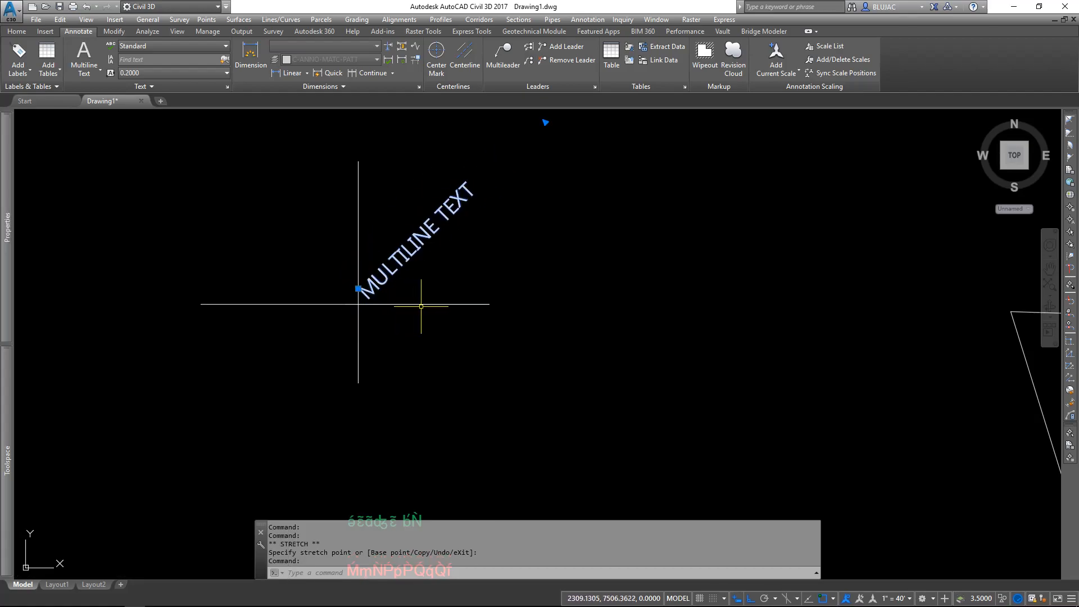
click(447, 304)
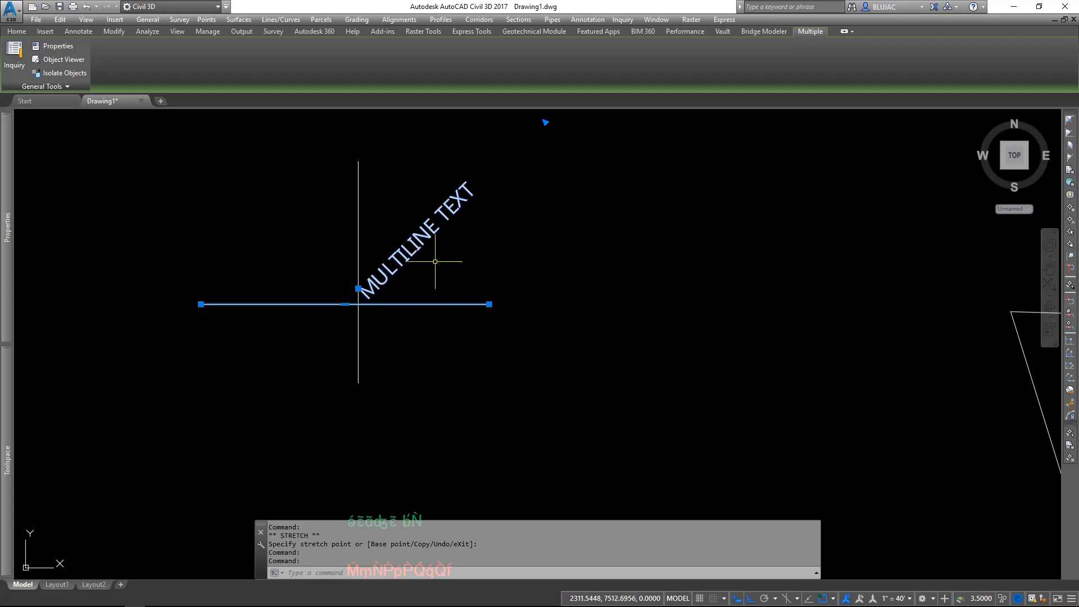
key(Escape)
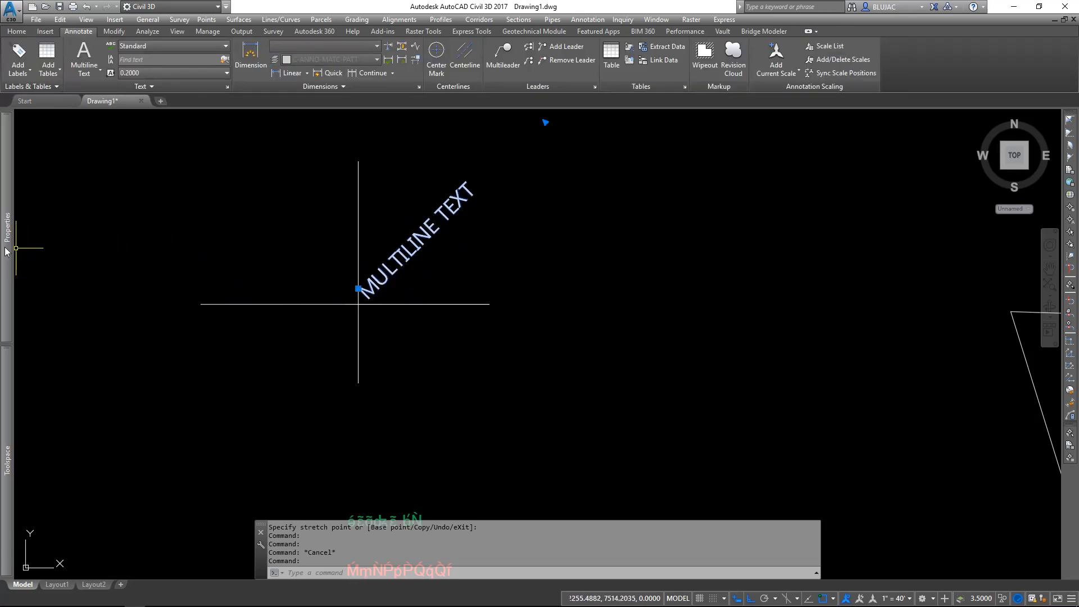
Step: Set the rotation of the "MULTILINE TEXT" at the reference axes to 135 and deselect it
mouse_move(8, 248)
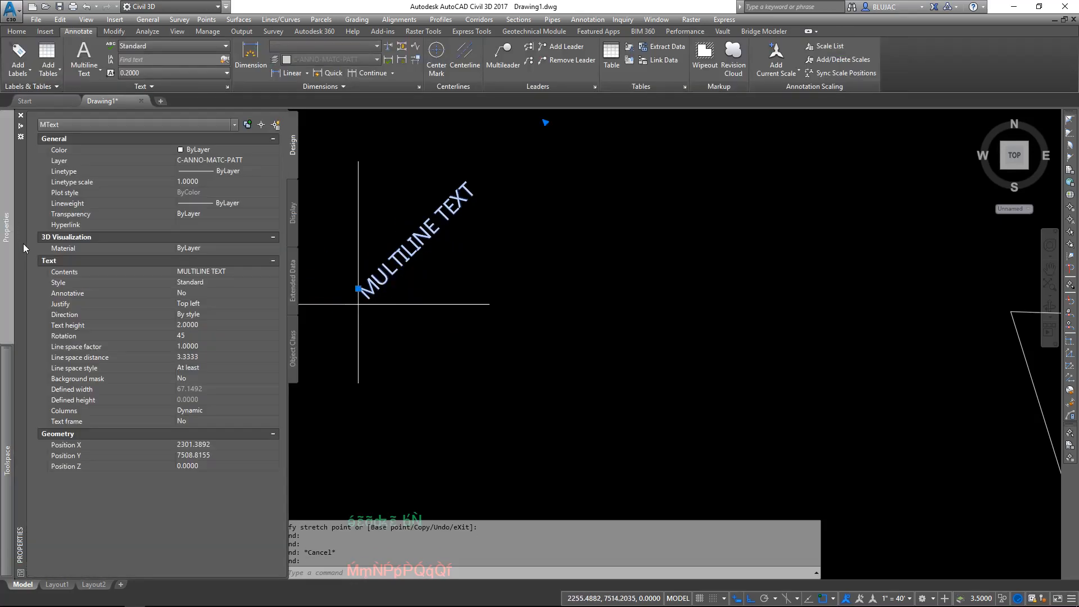
click(205, 336)
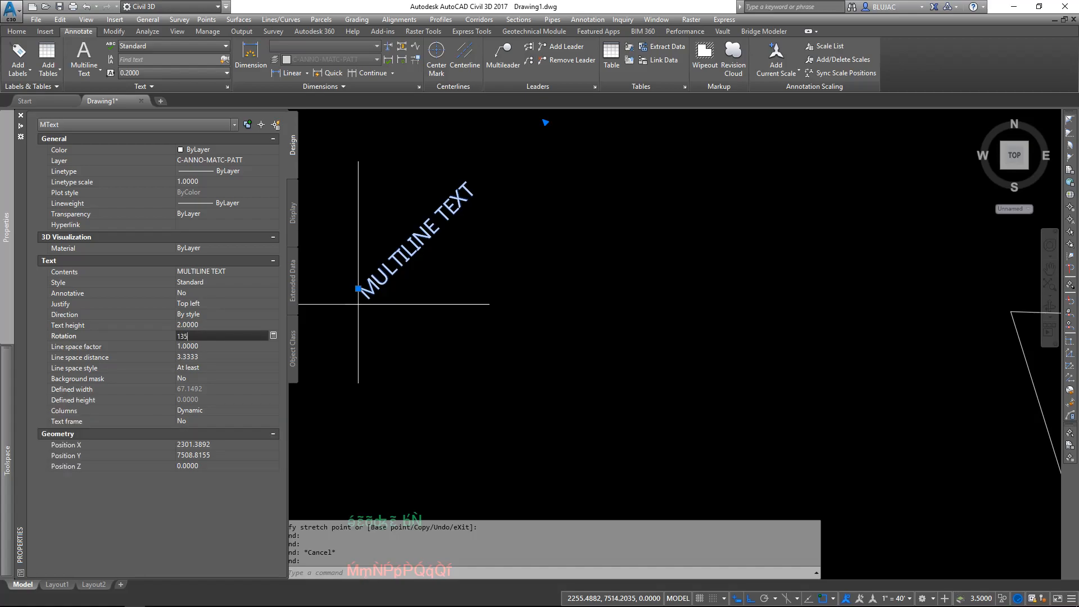
key(Return)
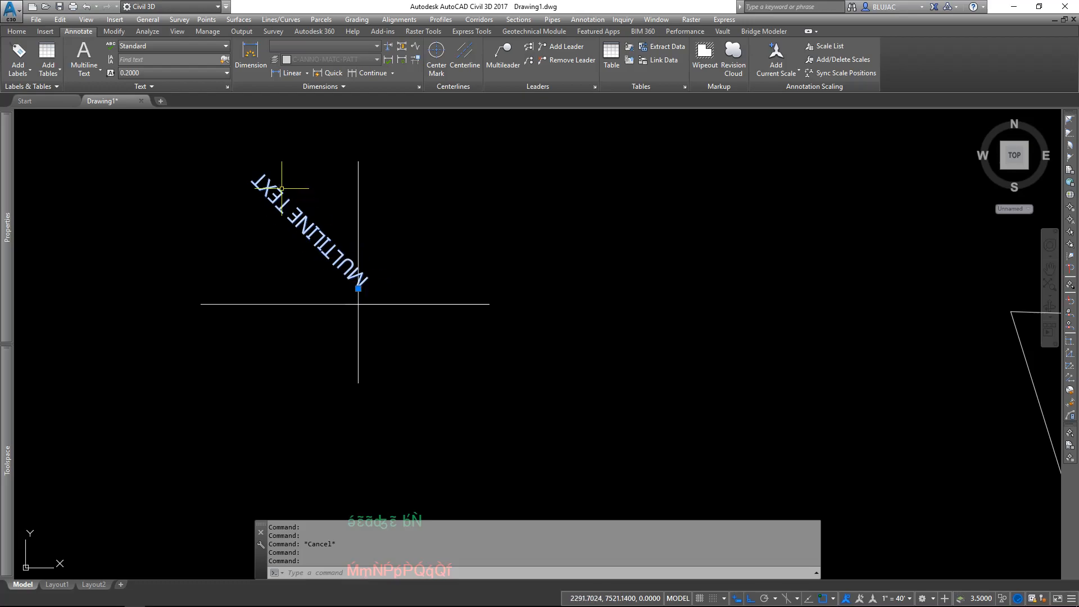
scroll(495, 284, down, 2)
middle_drag(568, 282, 452, 271)
key(Escape)
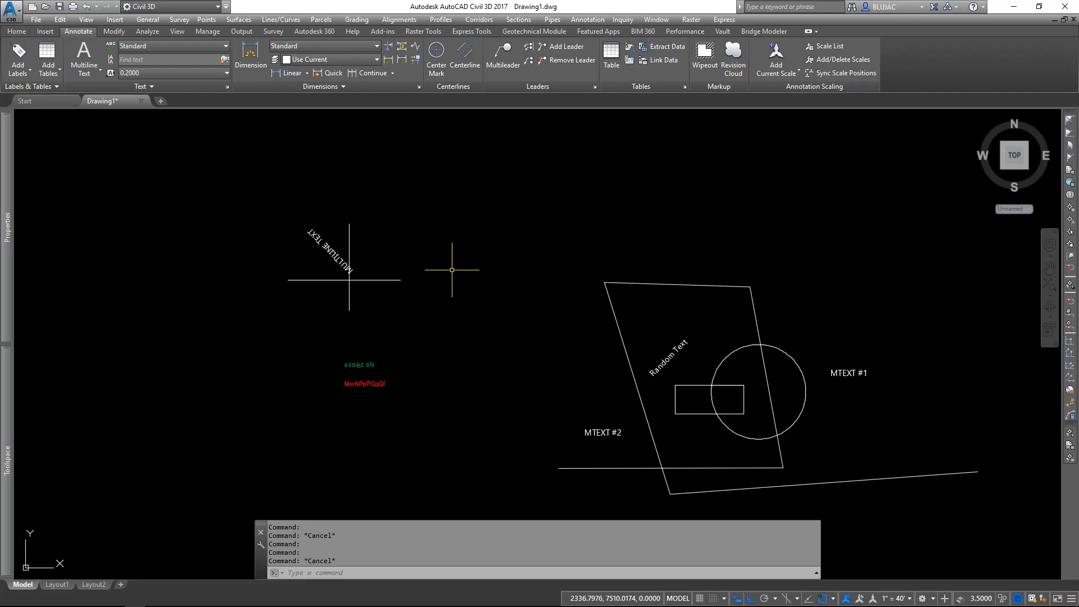
Step: Match the properties of the green and red symbol text onto "MULTILINE TEXT", "MTEXT #2" and "Random Text" with MATCHPROP
text(matchprop)
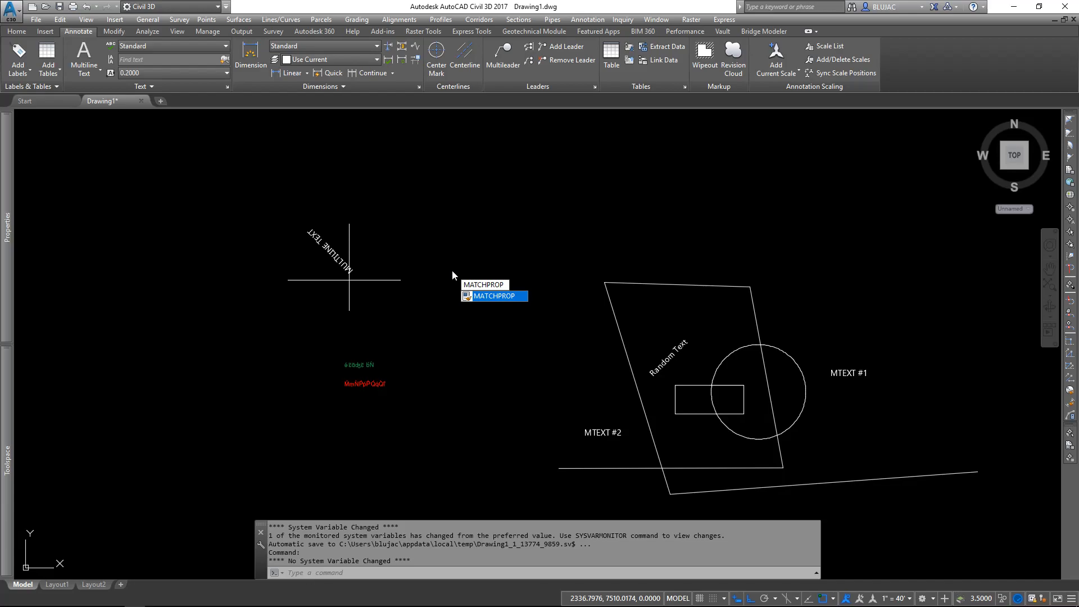
key(Return)
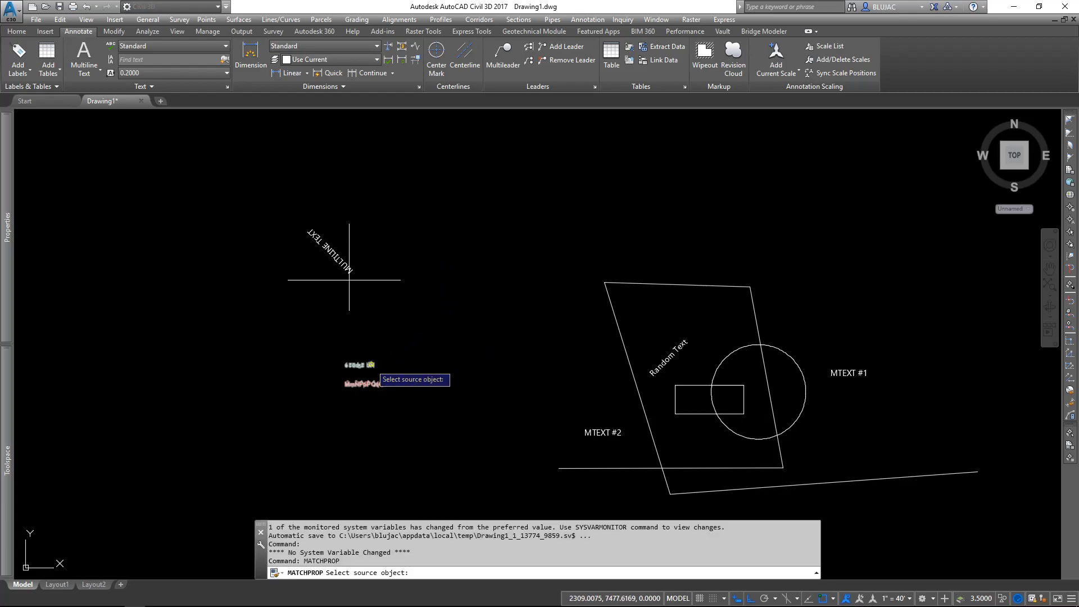
click(375, 384)
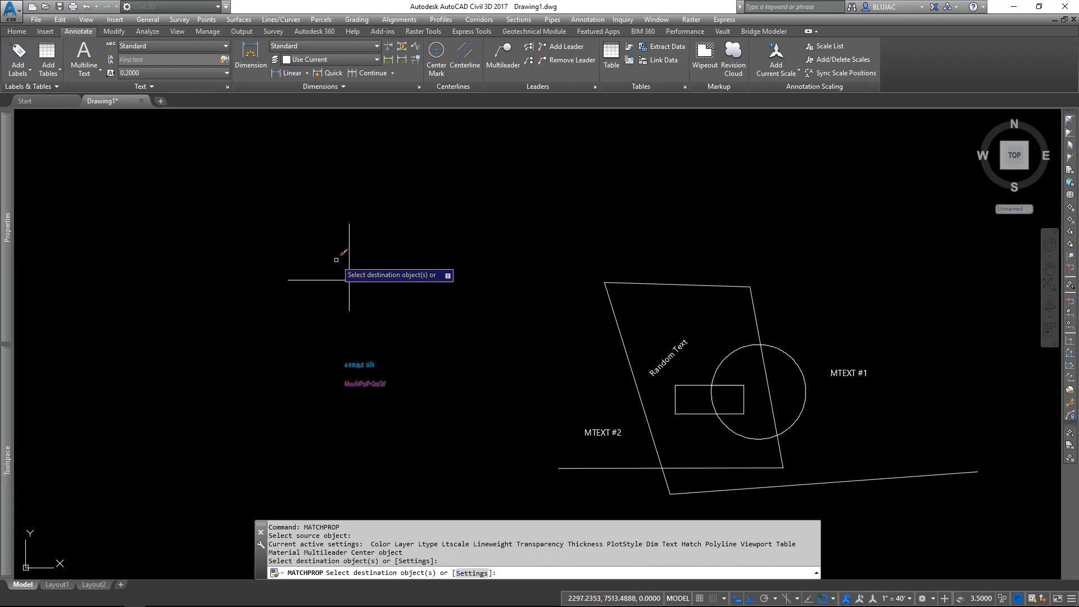
click(596, 434)
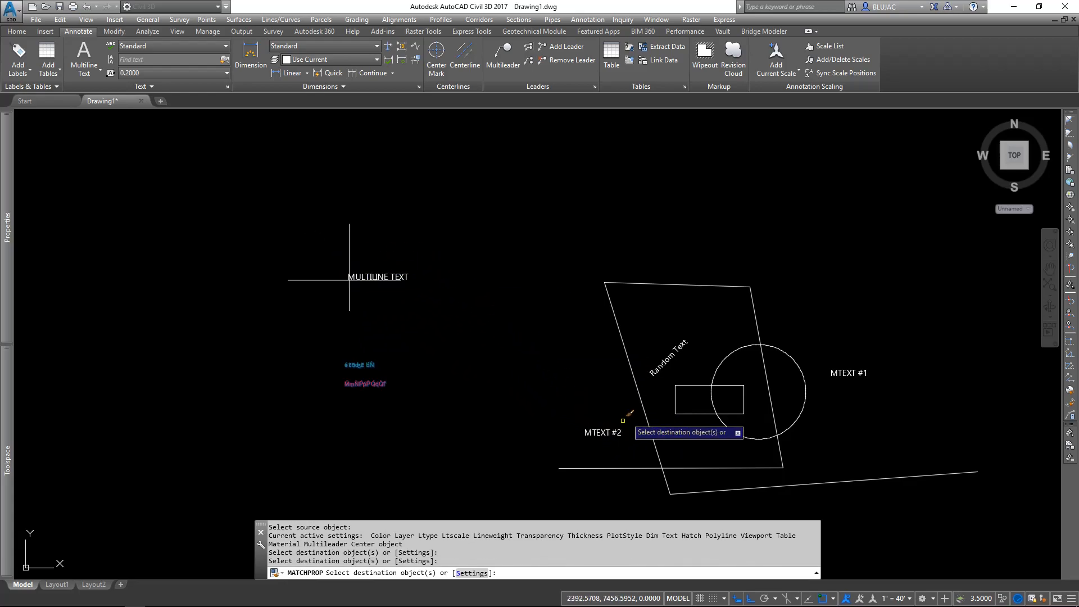
click(680, 350)
key(Escape)
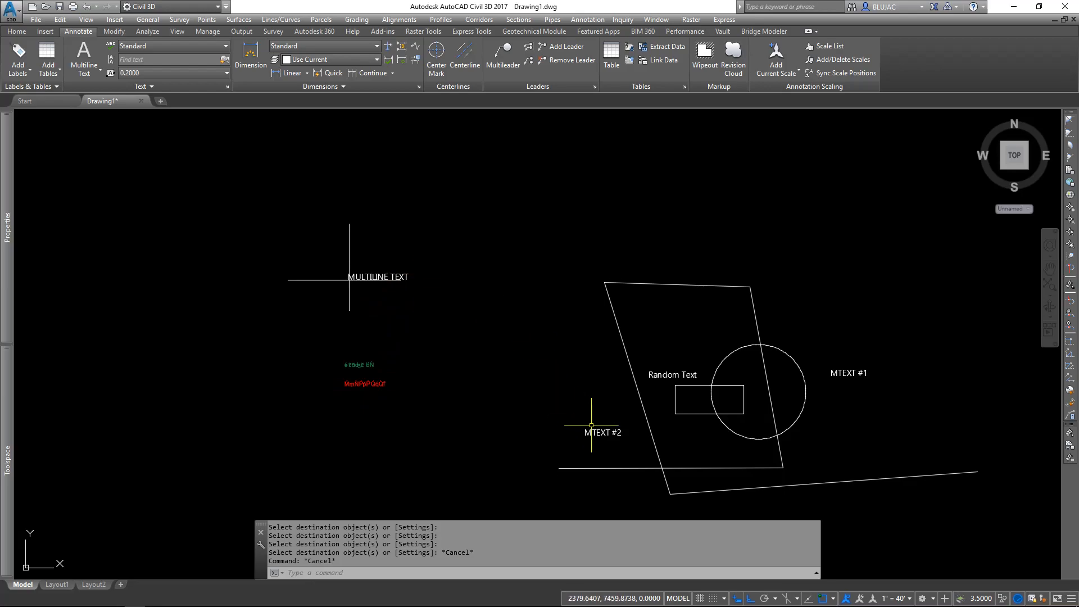
key(Escape)
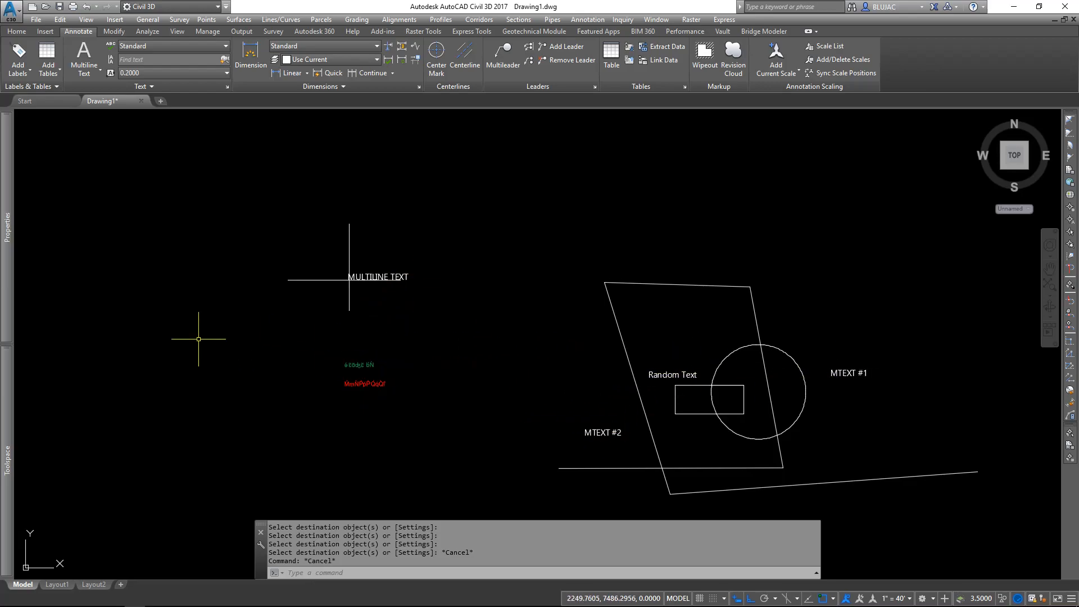
double_click(343, 358)
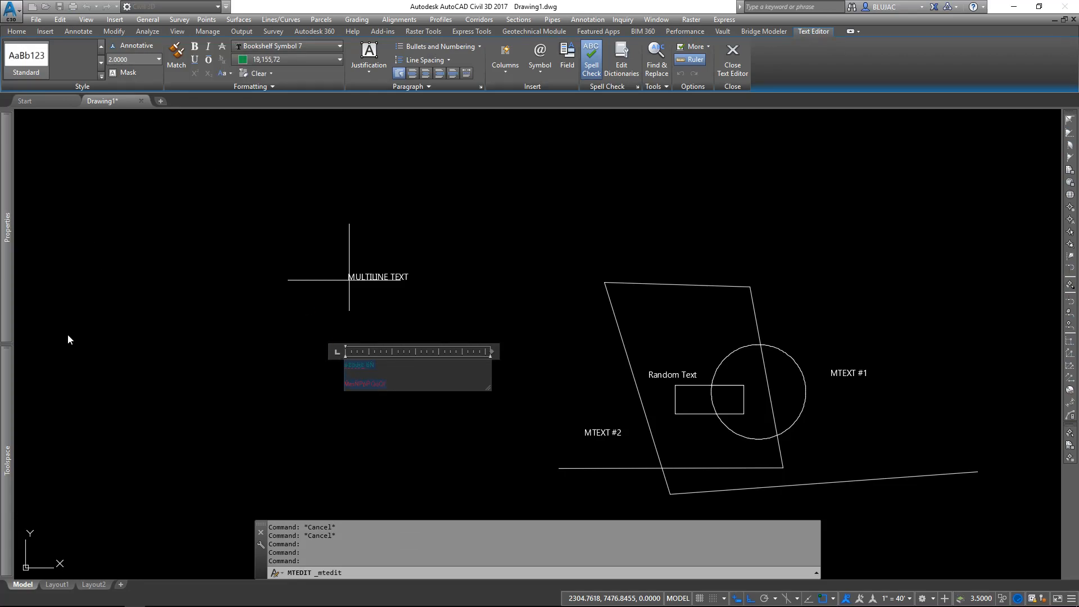
mouse_move(6, 289)
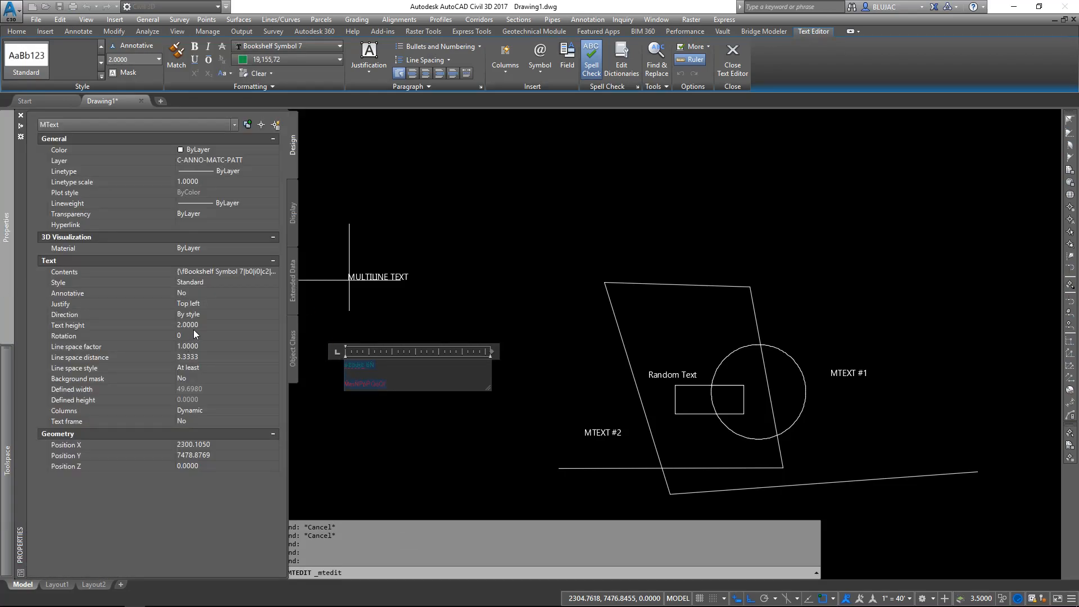
click(601, 480)
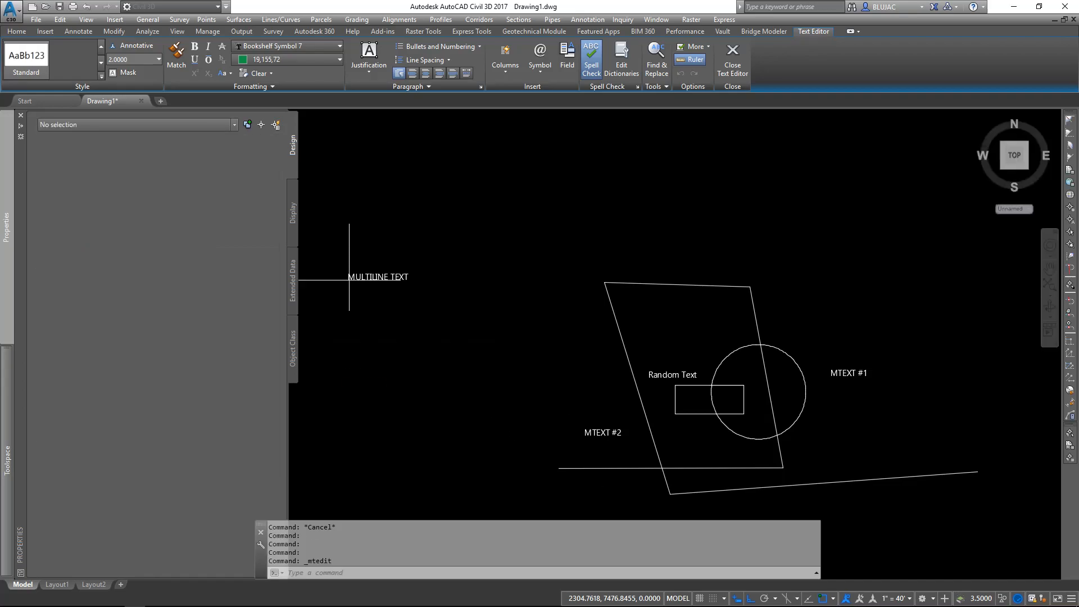
click(467, 395)
key(Escape)
Step: Set the text height of the green and red symbol text to 5 and deselect it
double_click(365, 363)
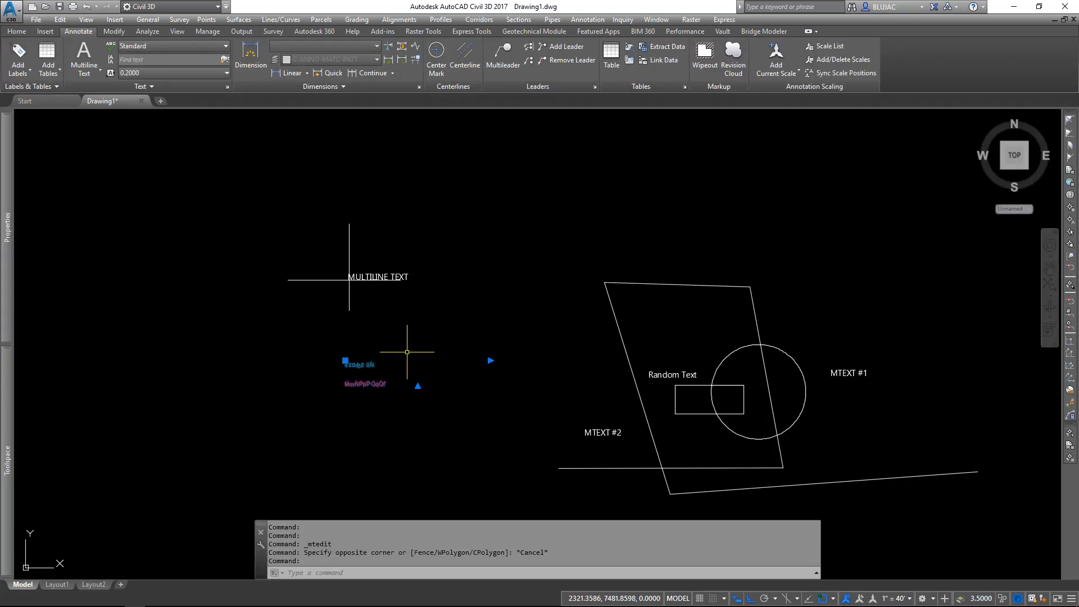
mouse_move(7, 261)
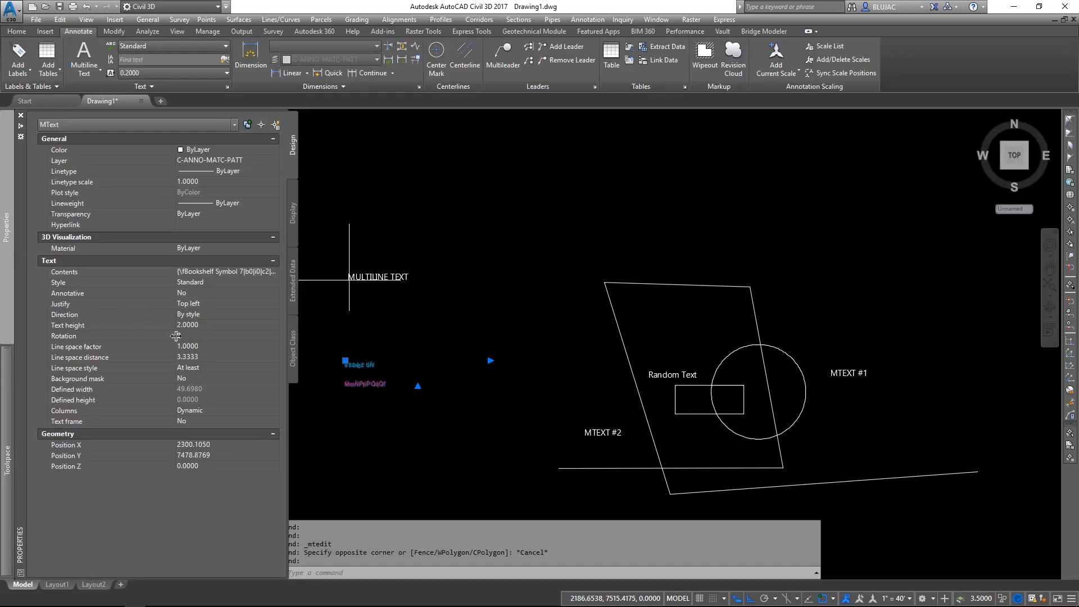
click(195, 325)
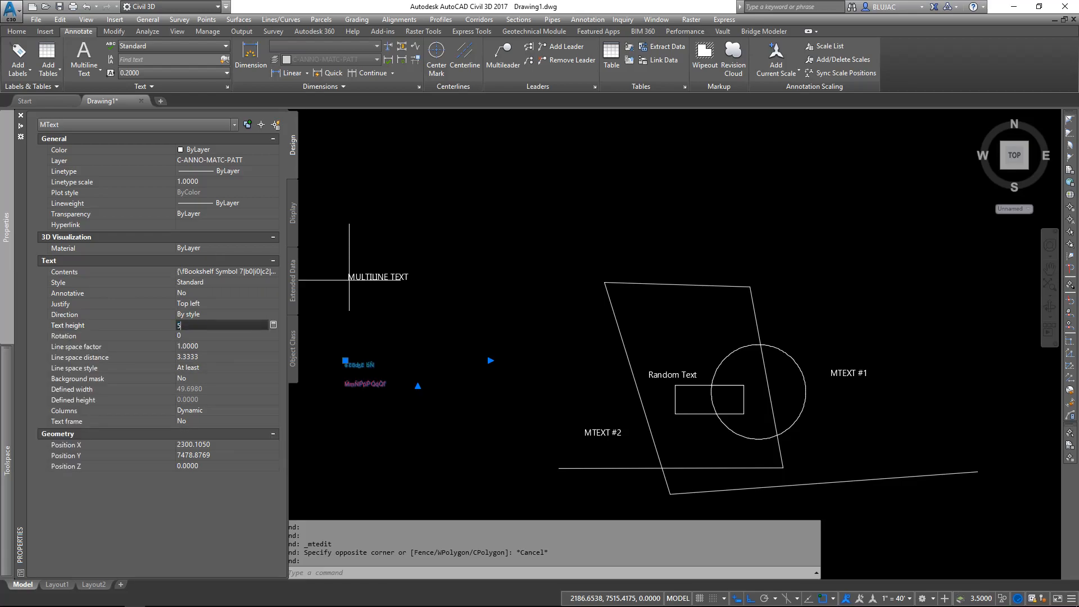
text(5)
key(Return)
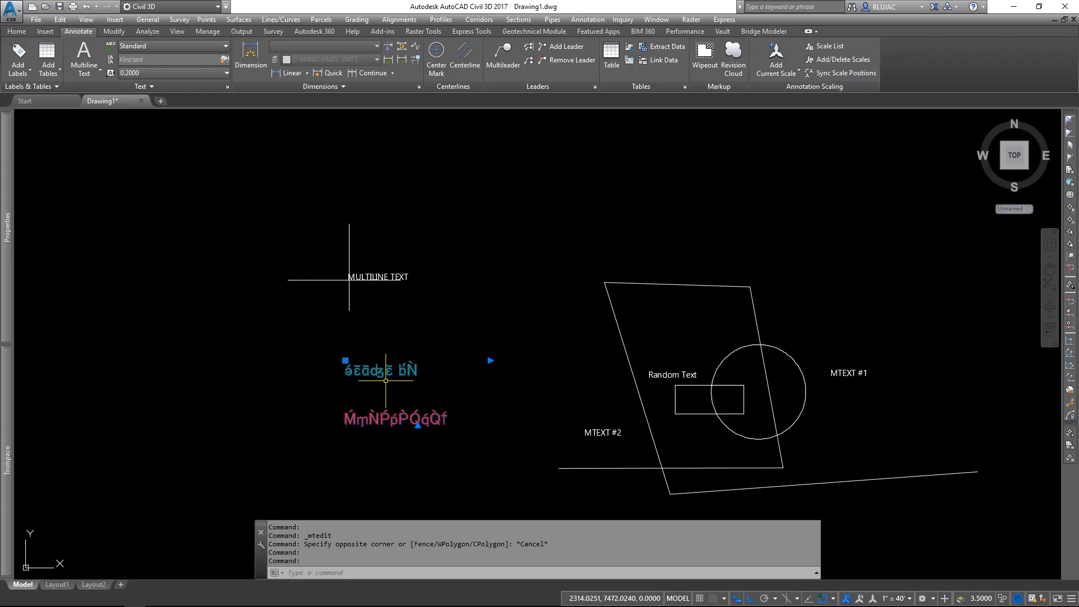
key(Escape)
Step: Match the enlarged symbol text's properties onto "MULTILINE TEXT", "MTEXT #2", "Random Text" and "MTEXT #1" with MATCHPROP
text(match)
key(Return)
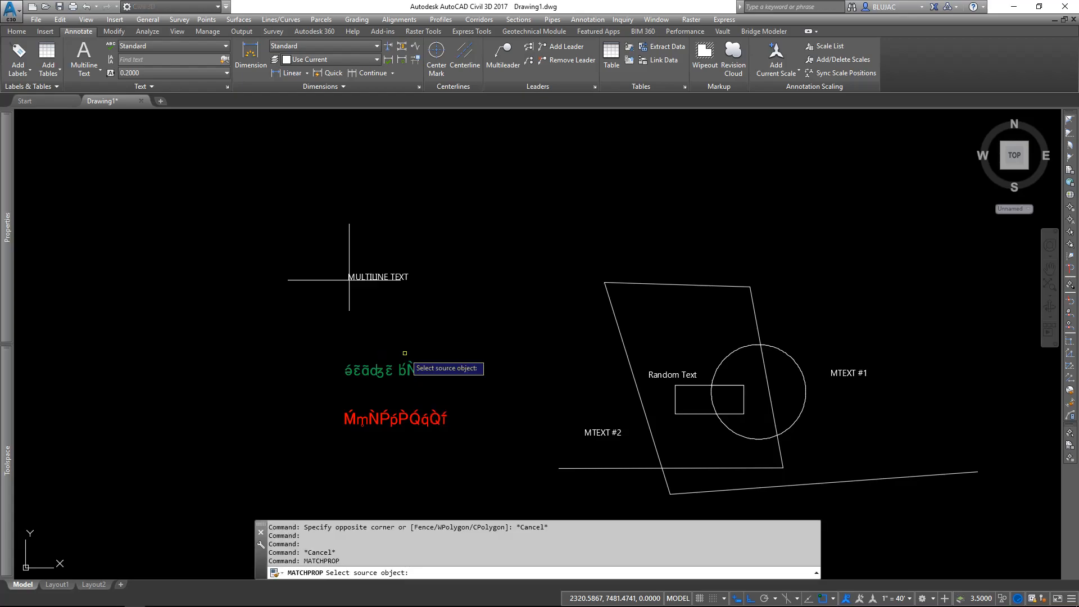
click(373, 371)
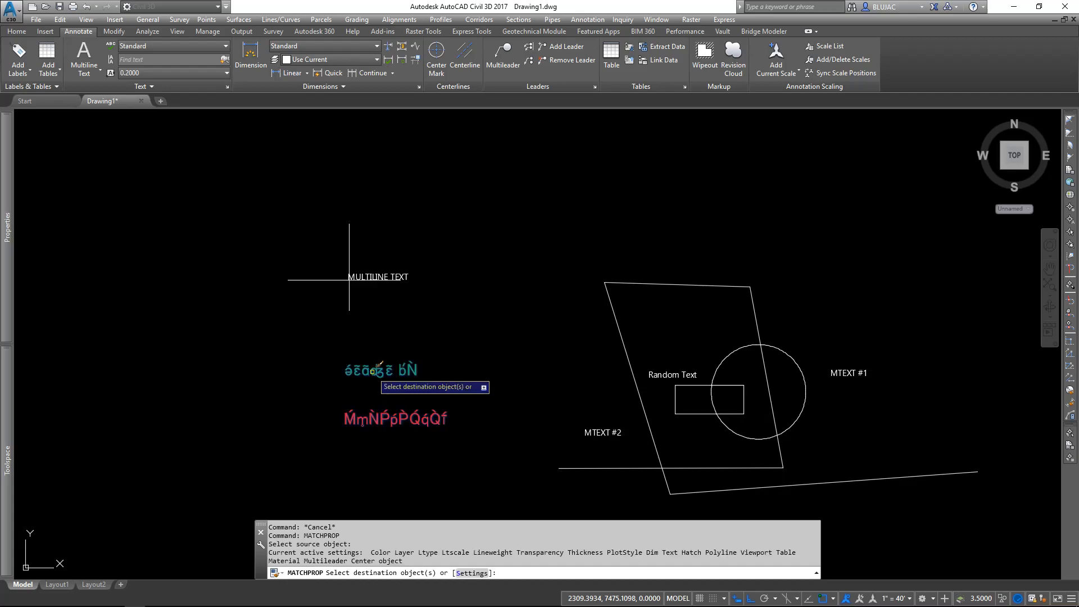
click(381, 272)
click(605, 431)
click(669, 383)
click(846, 365)
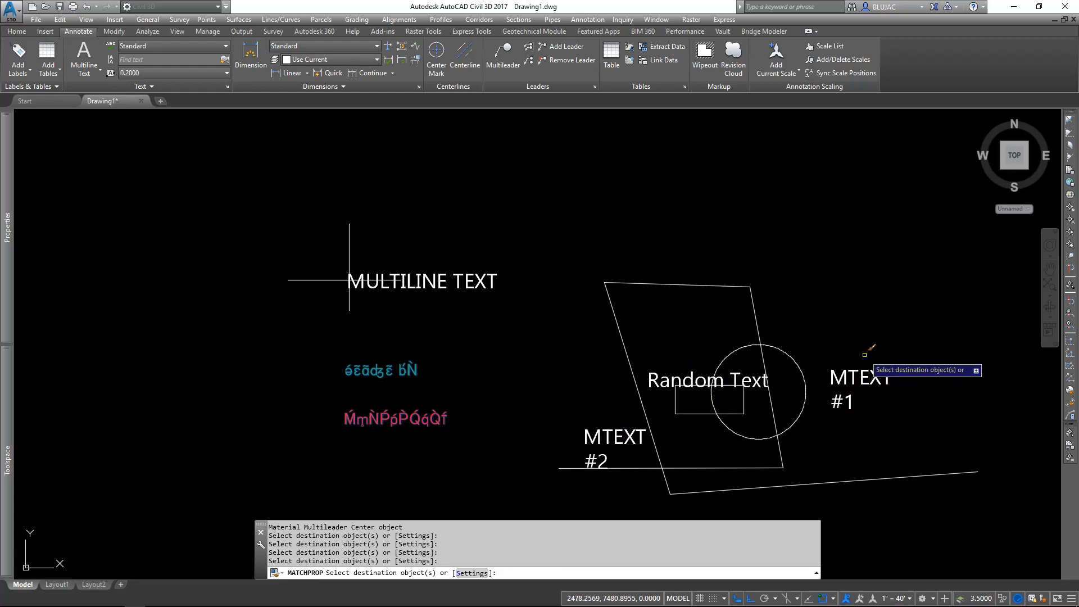
key(Escape)
Step: Move "Random Text" straight up so it sits just above the top edge of the four-sided outline
click(682, 381)
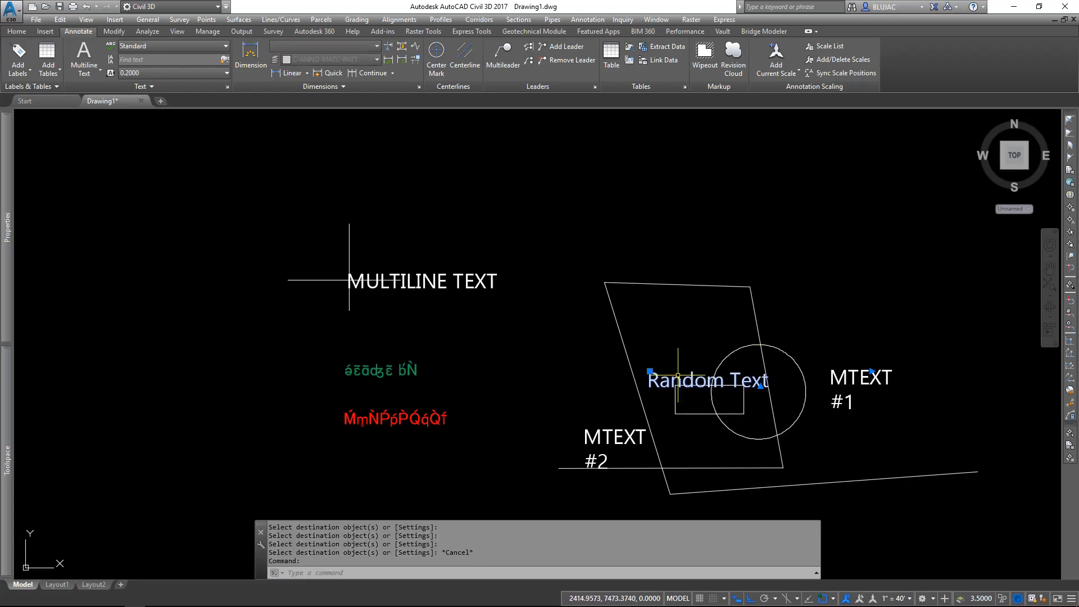
click(649, 372)
click(649, 252)
key(Escape)
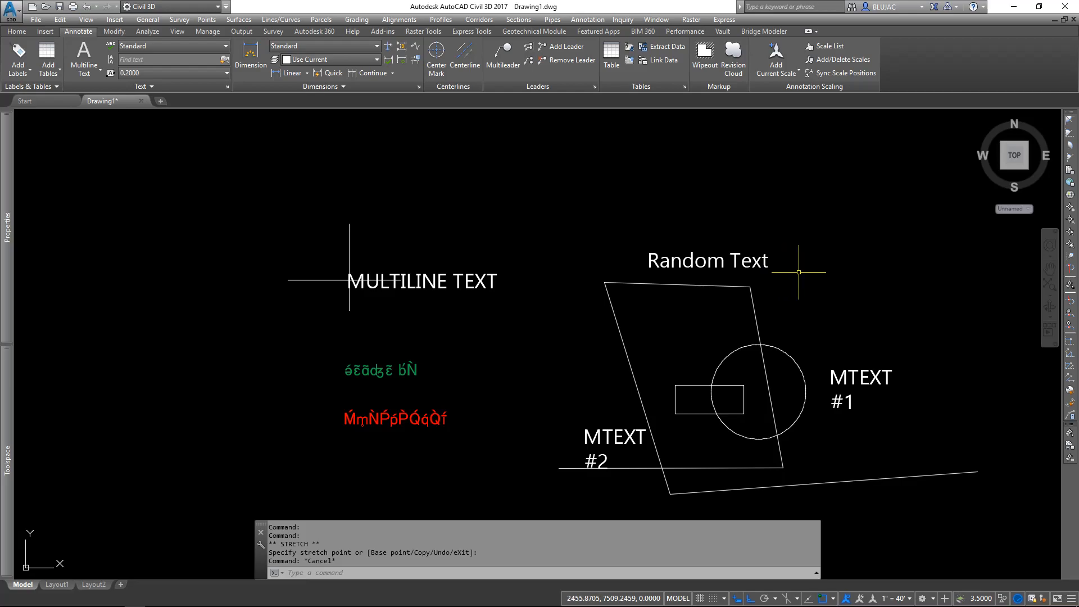
middle_drag(800, 272, 645, 255)
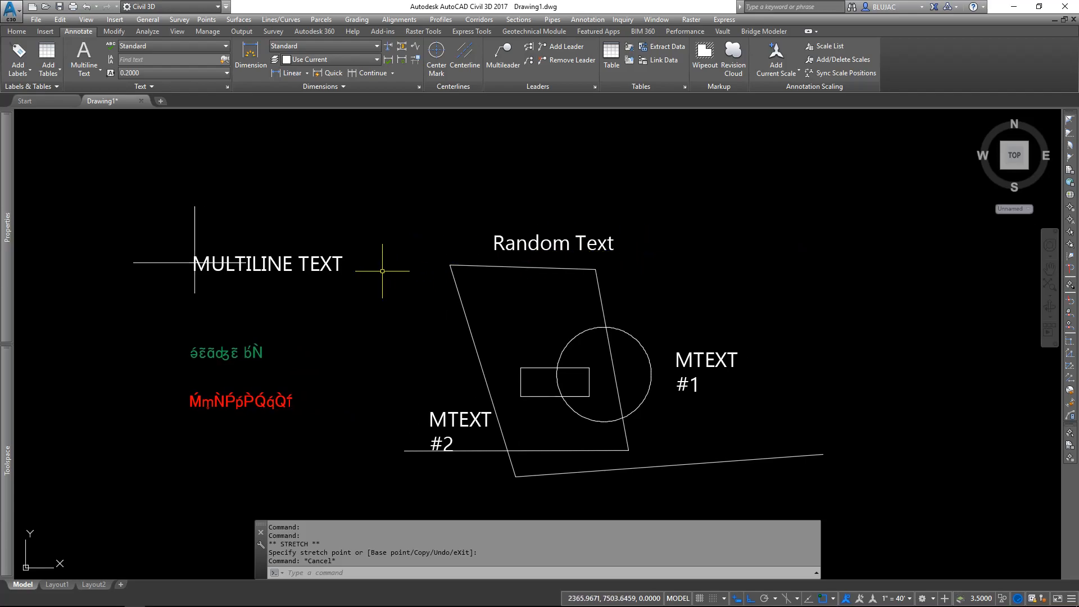